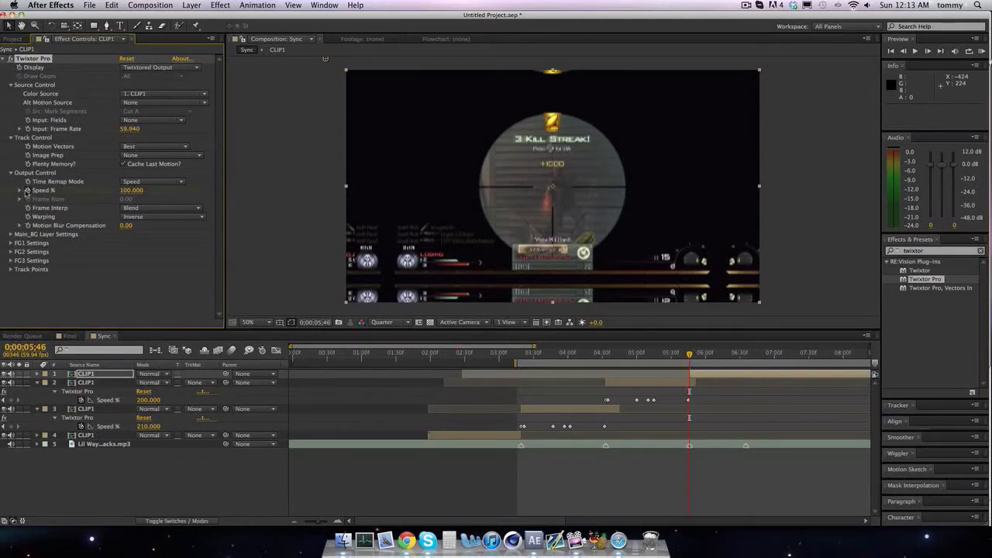
- Start keyframing Twixtor Pro Speed at 100% at the beginning of the top CLIP1 layer and add a second 100% keyframe just after it
key(Page_Down)
key(Page_Down)
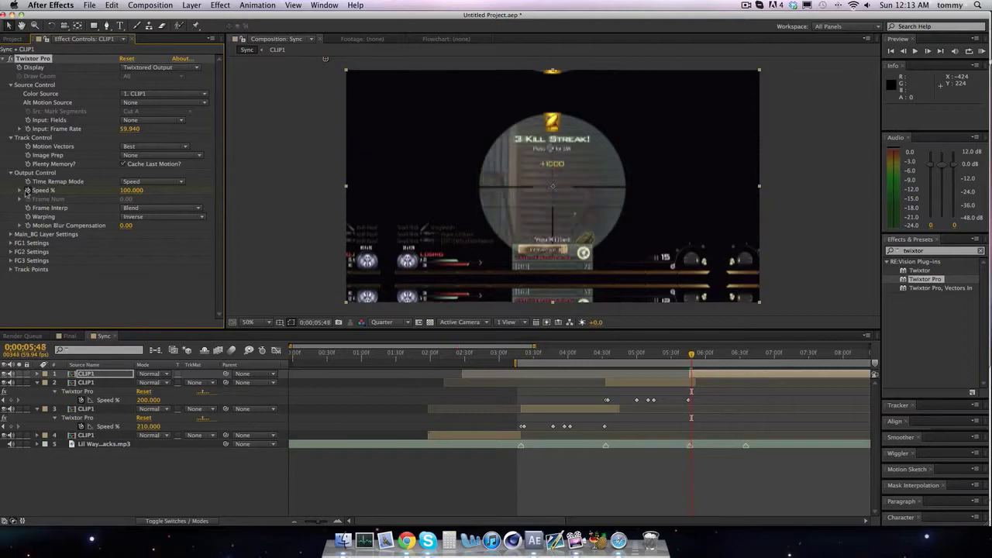
click(28, 189)
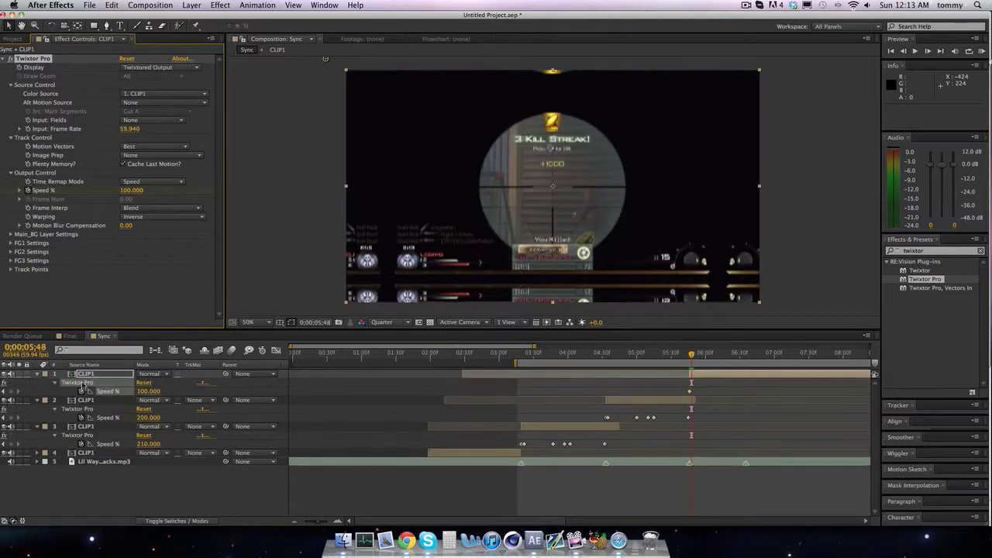
key(Page_Down)
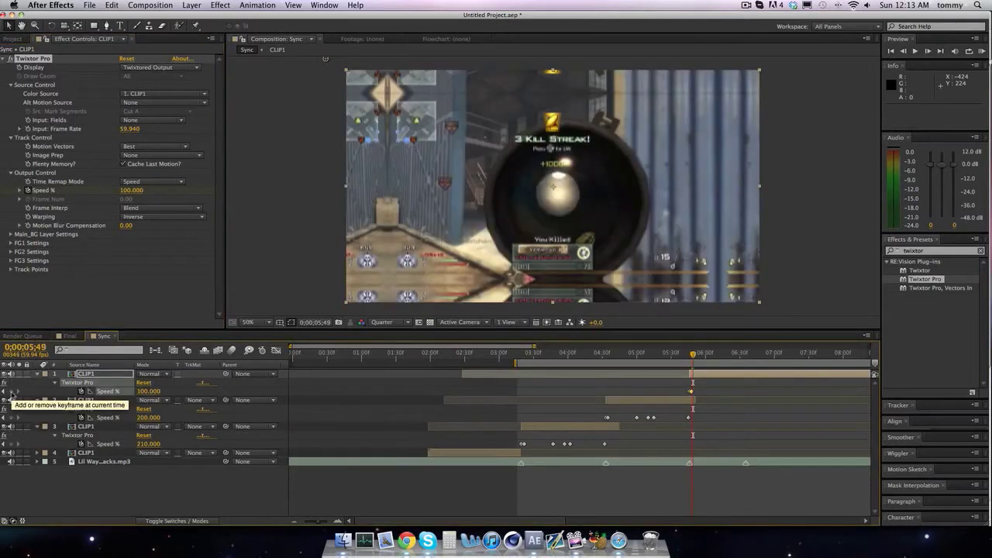
key(Page_Up)
- Step through the top CLIP1 layer's frames between 0;00;05;46 and 0;00;06;13 to find where the slowdown should occur
key(shift+Page_Down)
key(shift+Page_Down)
key(shift+Page_Down)
key(Page_Up)
key(Page_Up)
key(Page_Up)
key(Page_Up)
key(Page_Up)
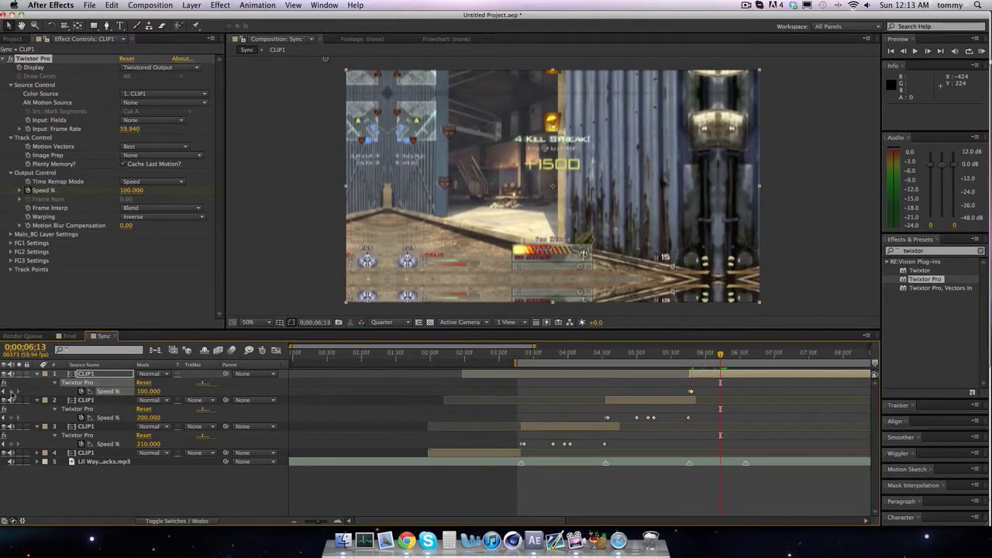
key(shift+Page_Up)
key(shift+Page_Up)
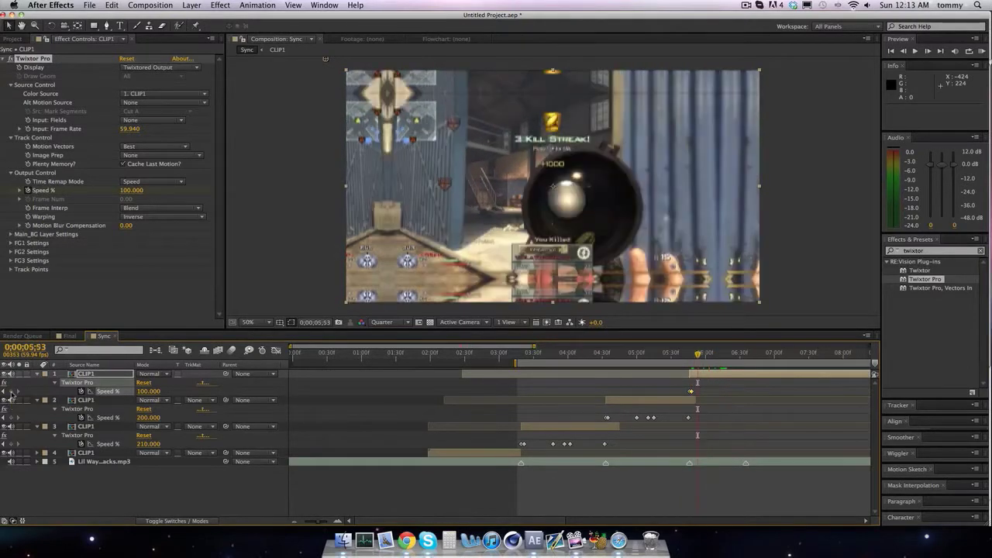
key(shift+Page_Up)
key(shift+Page_Down)
key(Page_Up)
key(Page_Up)
key(Page_Up)
key(Page_Up)
key(Page_Up)
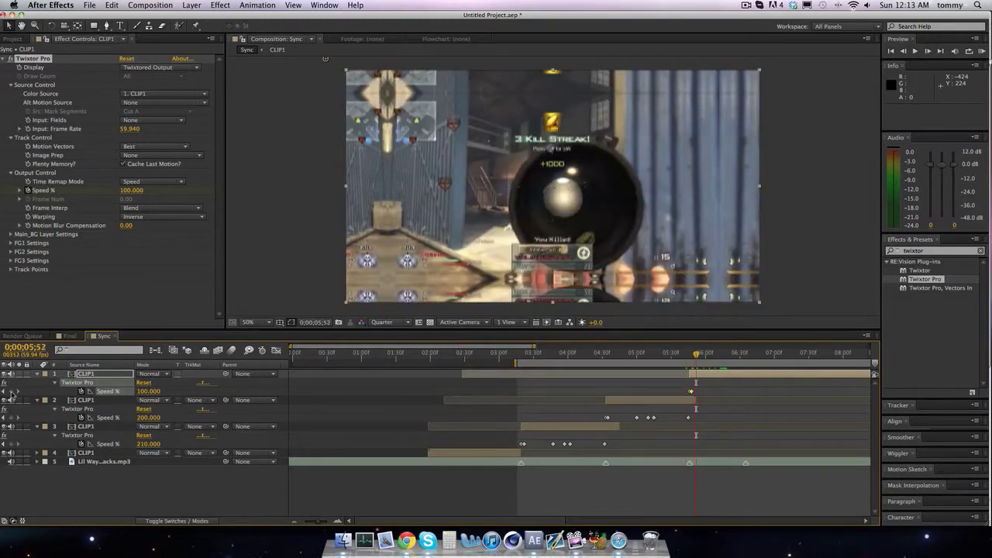
key(Page_Up)
key(Page_Up)
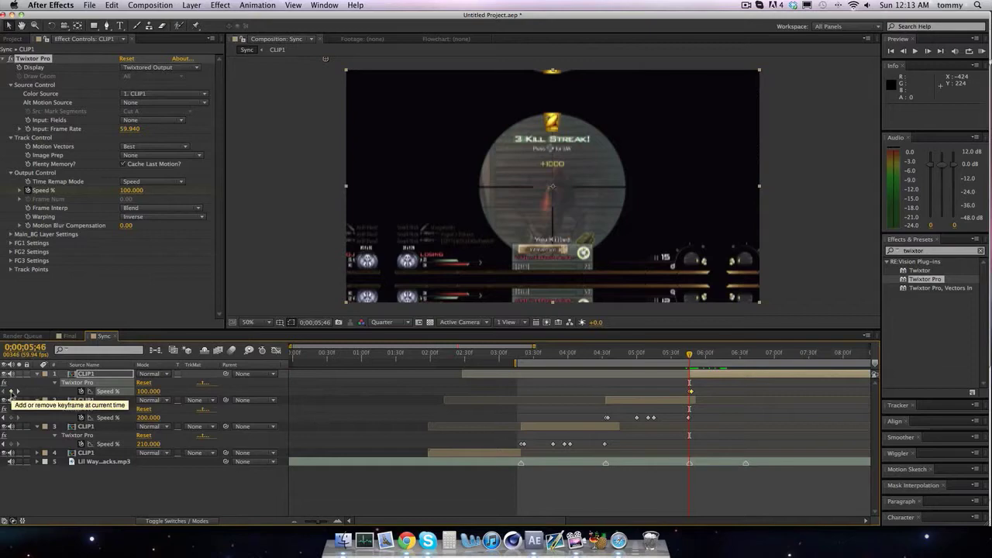
key(Page_Down)
key(Page_Down)
key(shift+Page_Down)
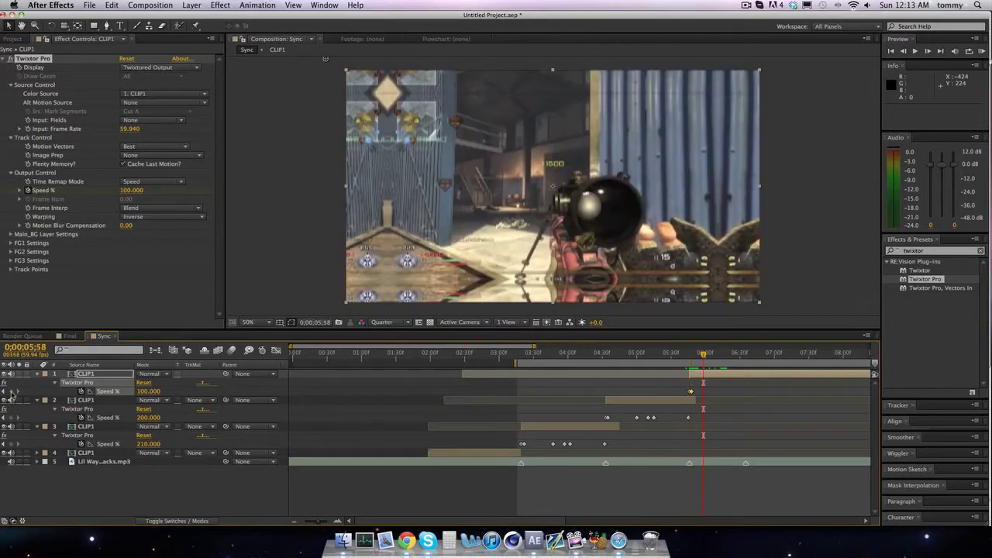
key(Page_Up)
key(Page_Up)
key(Page_Up)
key(Page_Up)
key(Page_Up)
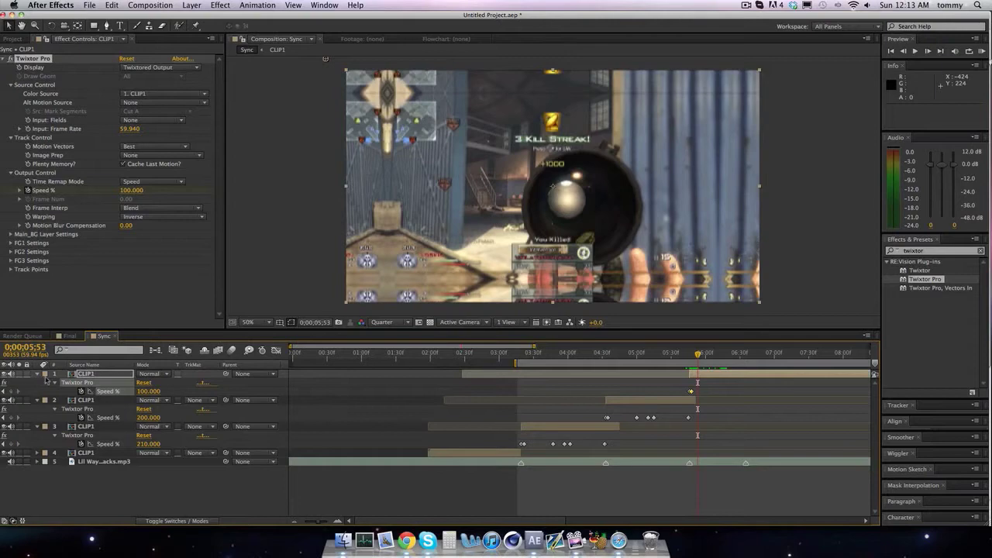
- Add a 10% Twixtor Speed keyframe at 0;00;06;03 on the top CLIP1 layer
key(shift+Page_Down)
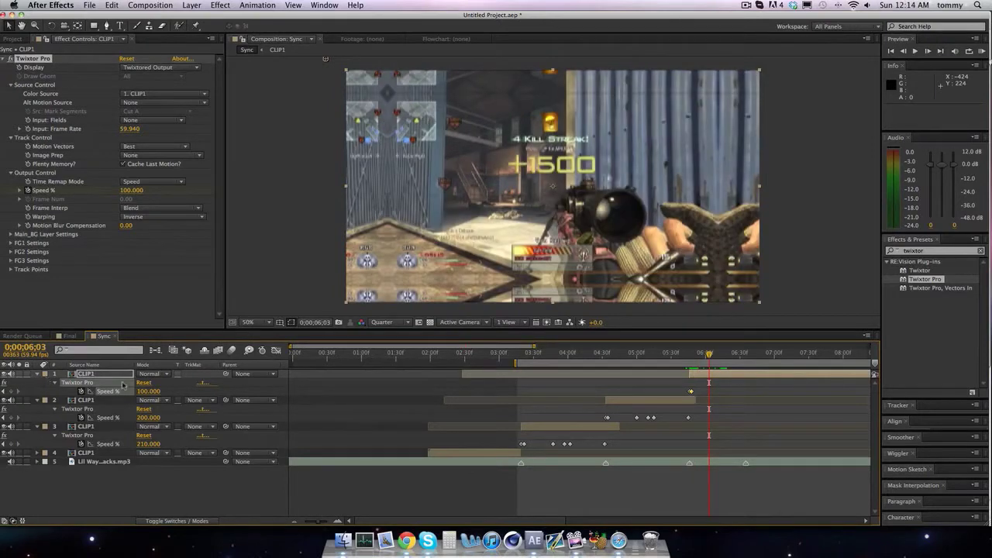
click(149, 392)
text(10)
key(Return)
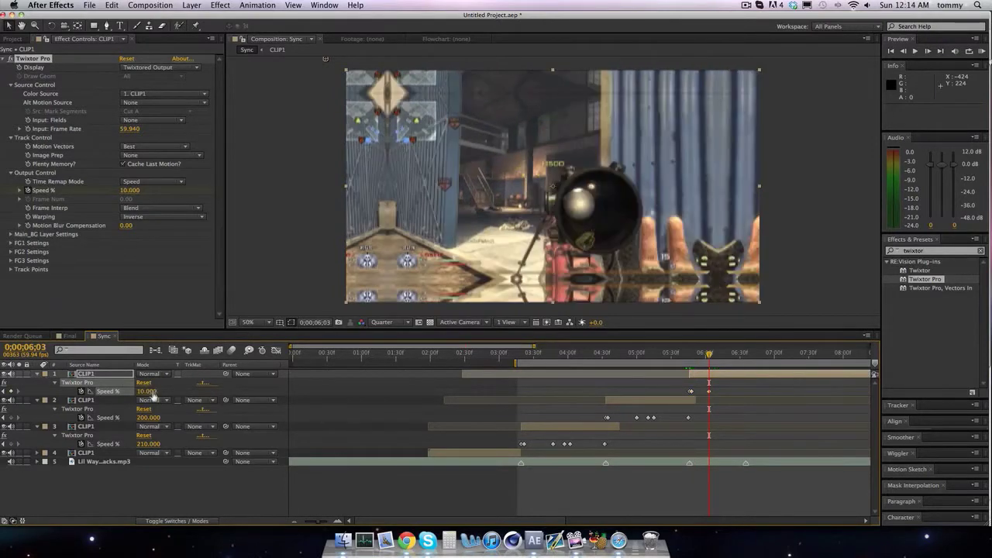
- Add a 5% Twixtor Speed keyframe at 0;00;06;33 on the top CLIP1 layer
key(shift+Page_Down)
key(shift+Page_Down)
key(shift+Page_Down)
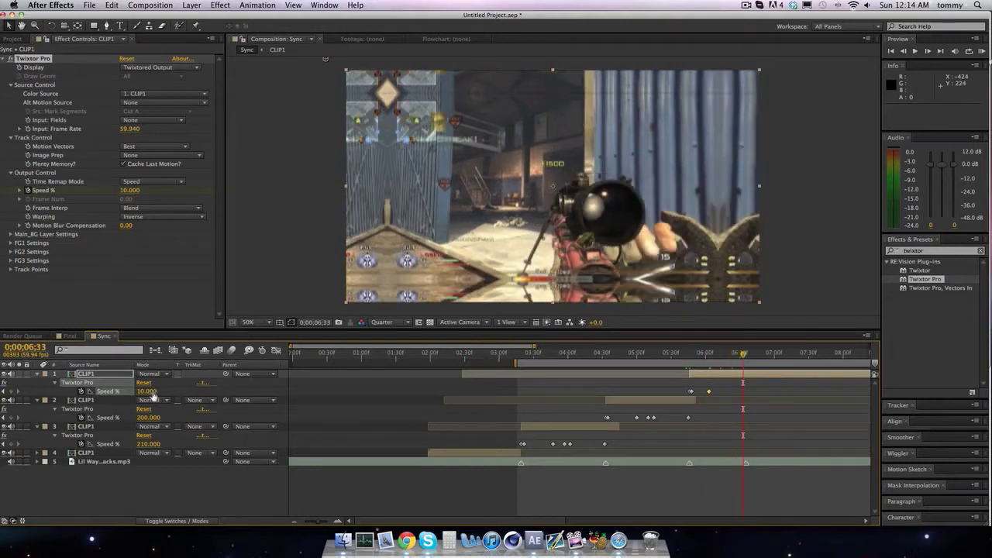
click(148, 391)
text(2)
key(Return)
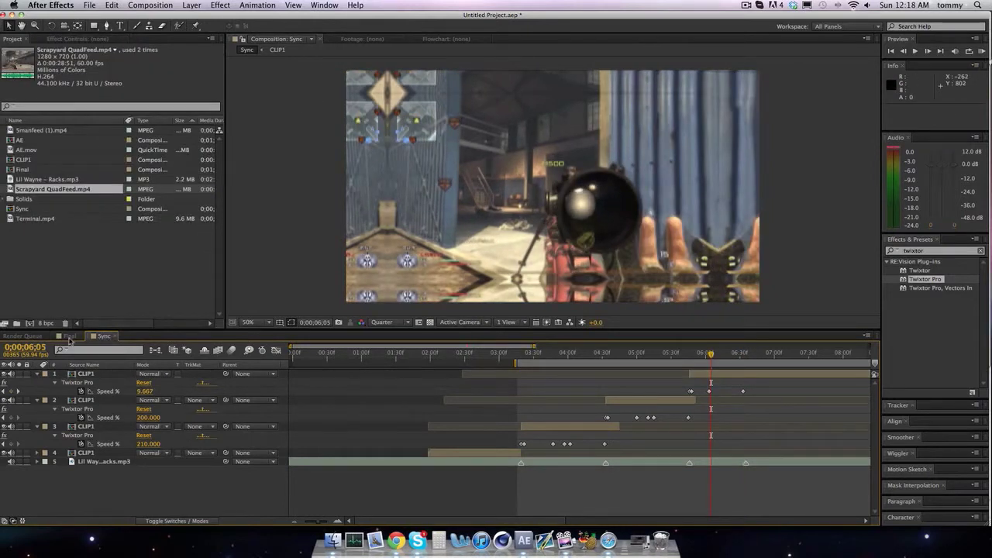
click(70, 337)
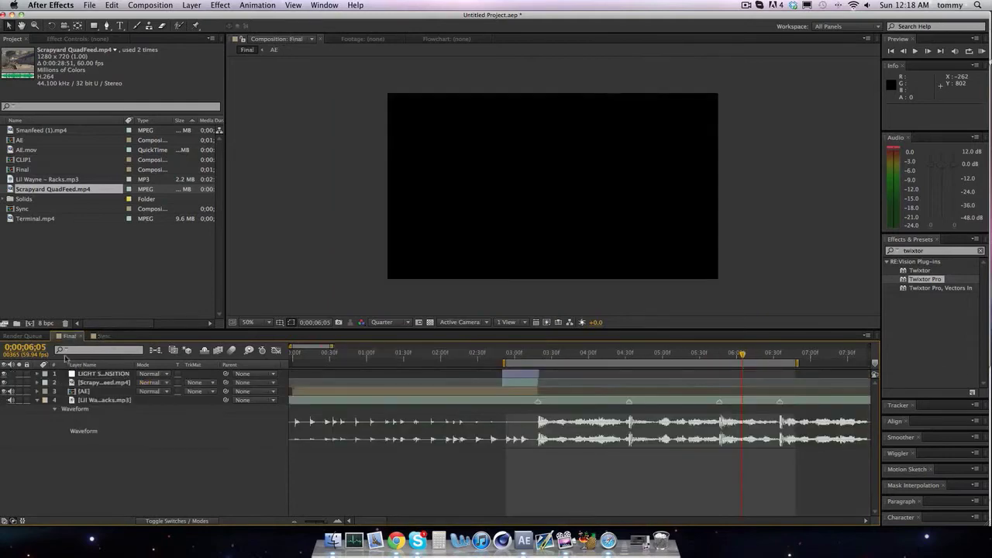
click(101, 336)
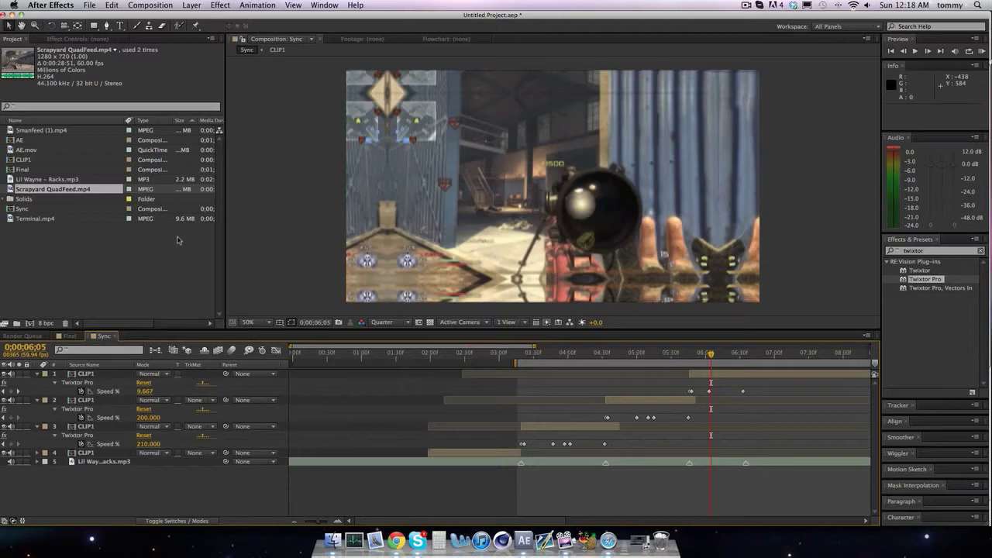
drag(65, 189, 116, 189)
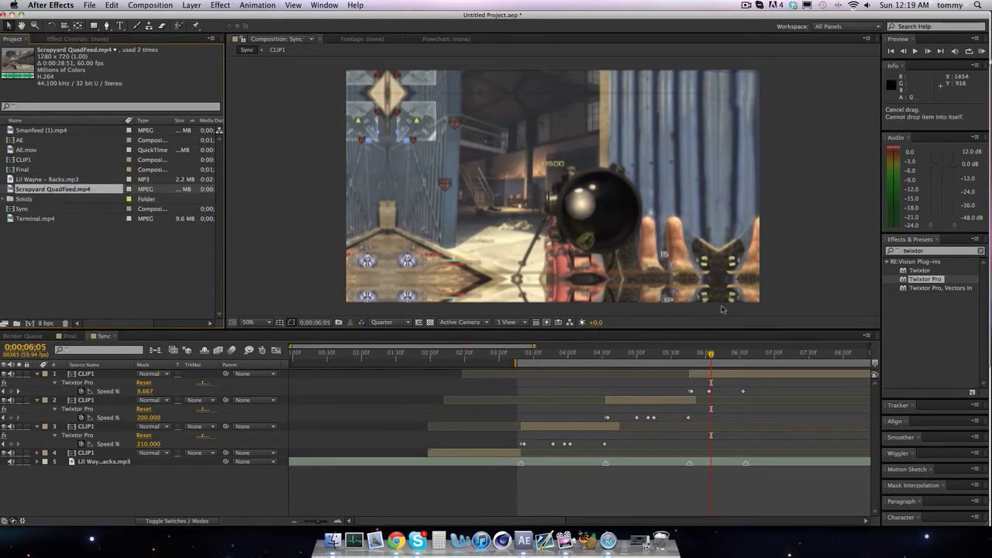
click(747, 357)
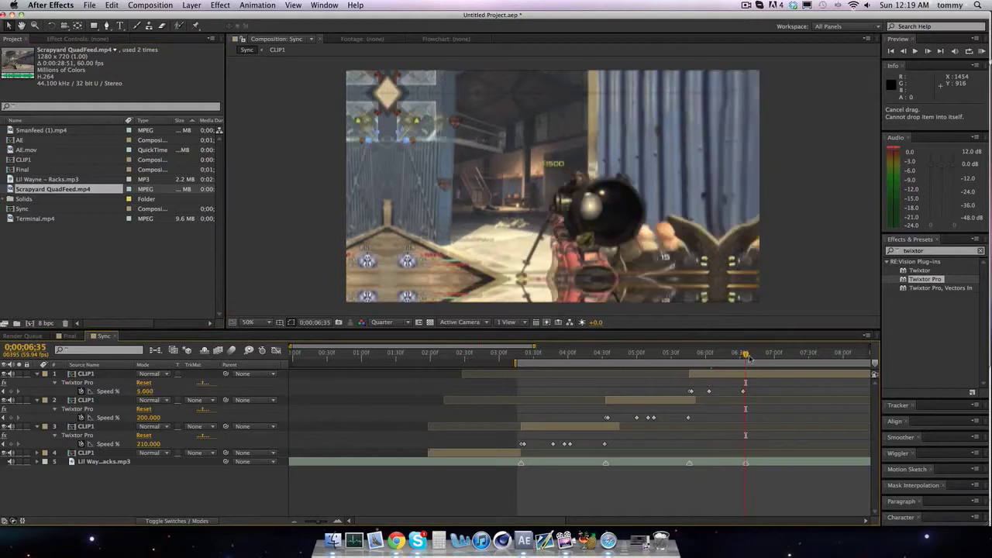
key(j)
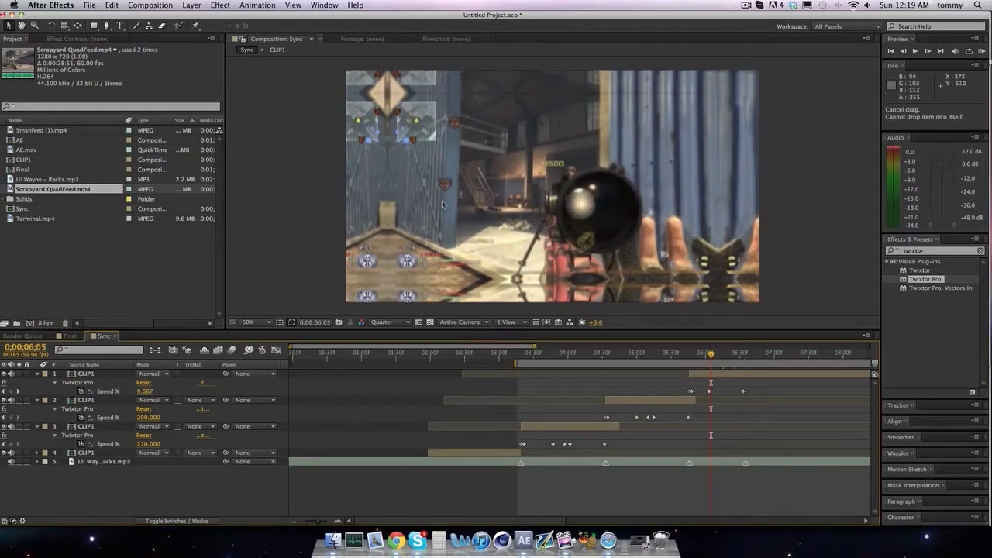
- Add Scrapyard QuadFeed.mp4 as the top layer of the Sync composition and slide it back to an in point of about -0;00;05;32
mouse_move(62, 191)
mouse_down()
mouse_move(686, 389)
mouse_move(694, 375)
mouse_up()
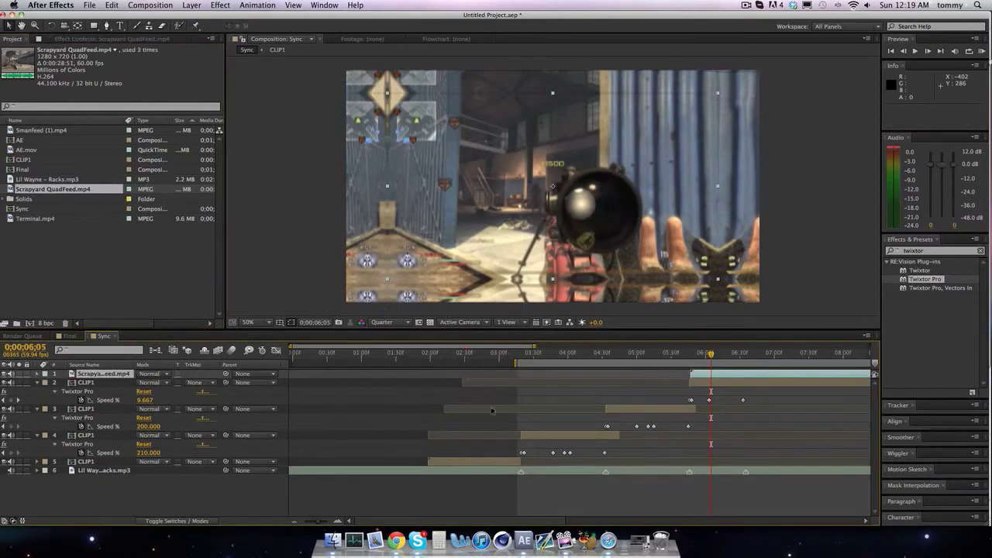
drag(750, 376, 463, 372)
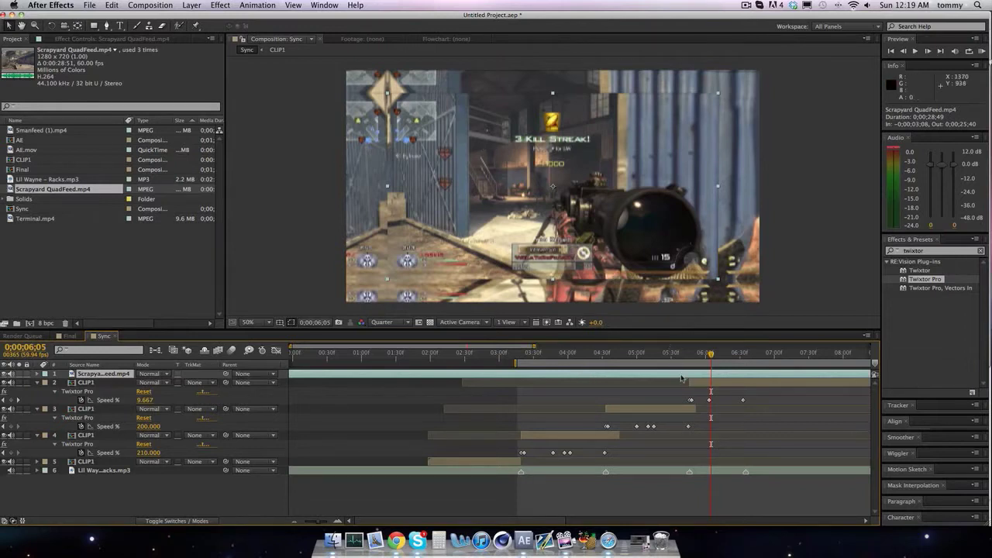
drag(681, 375, 541, 362)
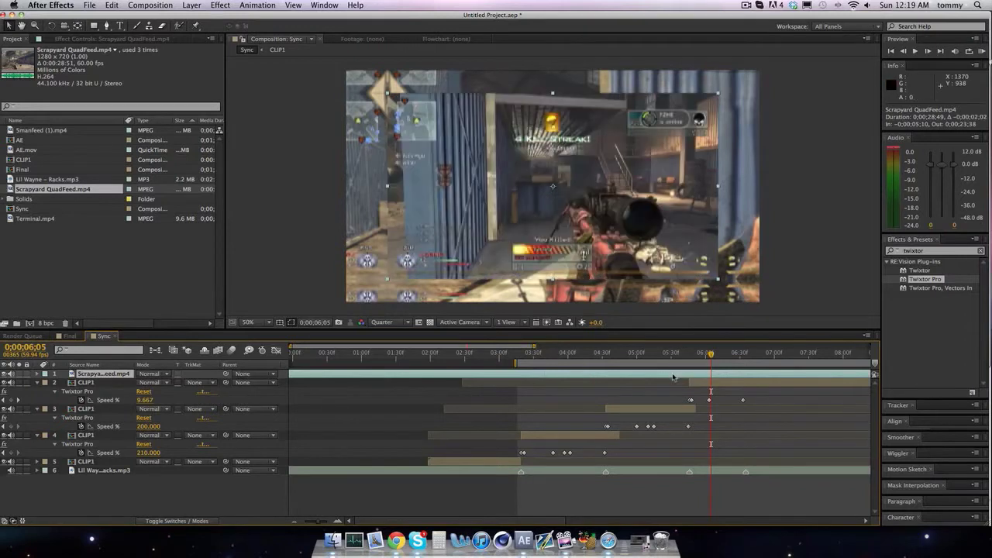
mouse_move(670, 377)
mouse_down()
mouse_move(658, 375)
mouse_move(669, 377)
mouse_up()
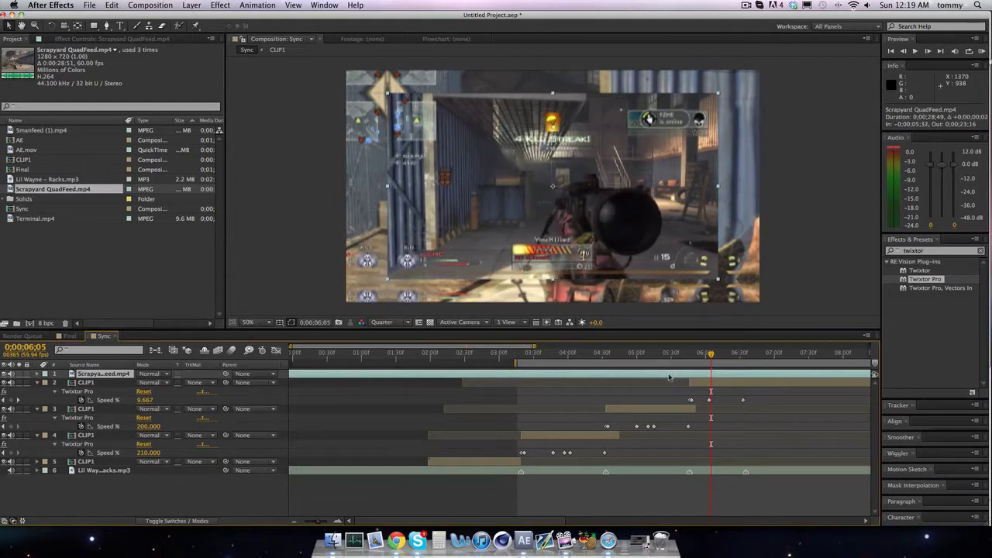
- Split the Scrapyard QuadFeed.mp4 layer at 0;00;06;05 and delete the part before the cut
key(super+shift+d)
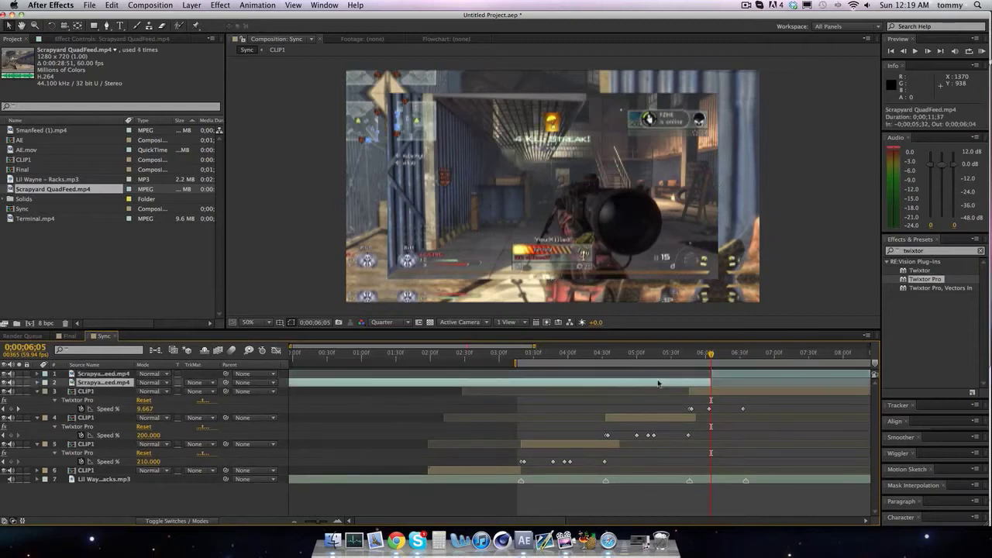
key(Delete)
- Find the Motion Tile effect and apply it to the remaining Scrapyard QuadFeed.mp4 layer
click(934, 250)
text(mot)
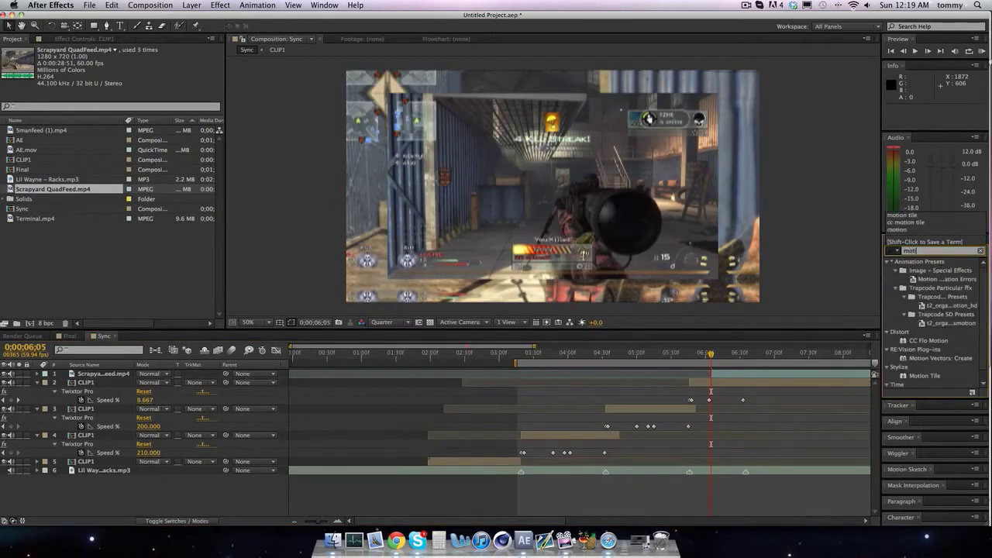
text(ion tile)
drag(920, 270, 727, 375)
- Turn on Mirror Edges in Motion Tile and set both Output Width and Output Height to 125
click(124, 111)
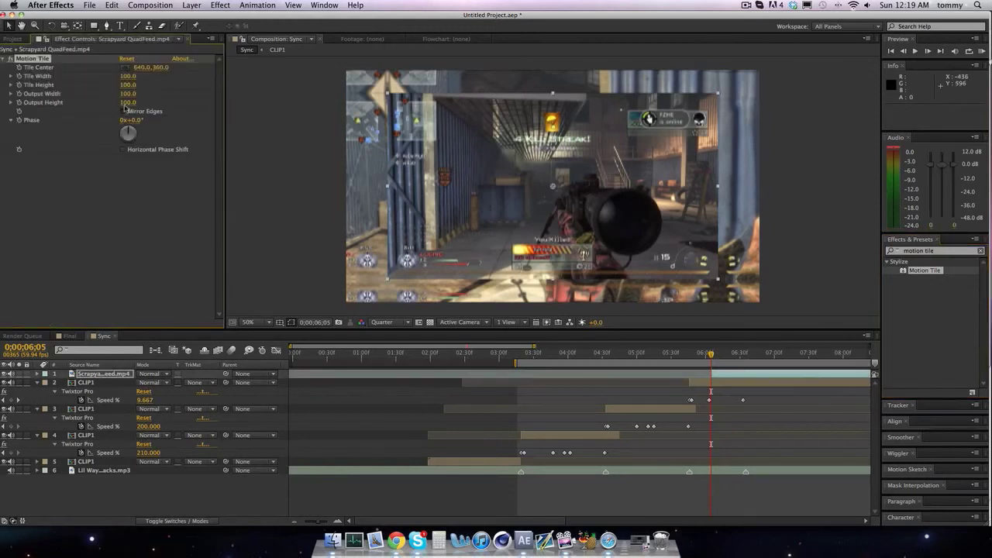
click(128, 103)
text(125)
click(124, 94)
text(125)
key(Return)
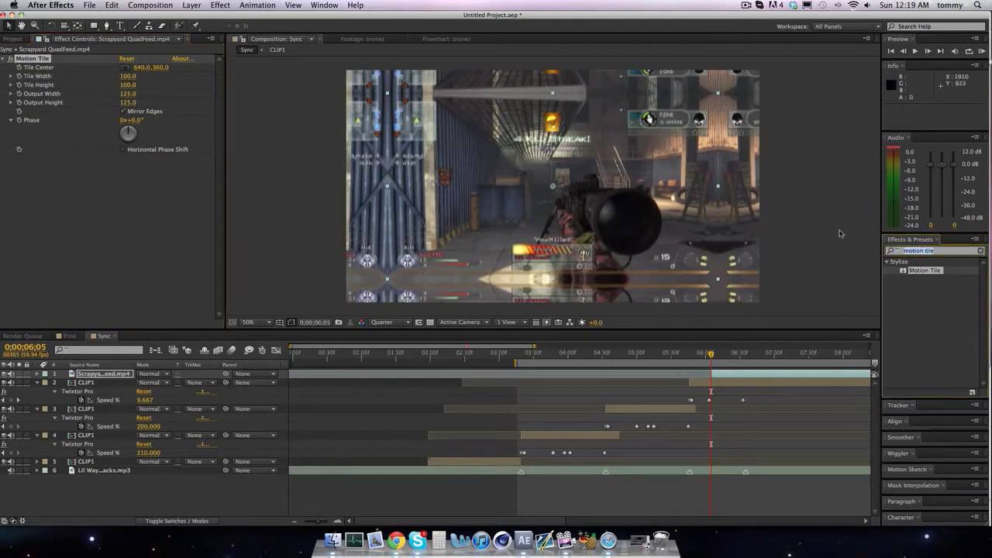
- Pre-compose the Scrapyard QuadFeed.mp4 layer as CLIPUNO, moving all attributes into the new composition, and keep only a single copy
right_click(725, 377)
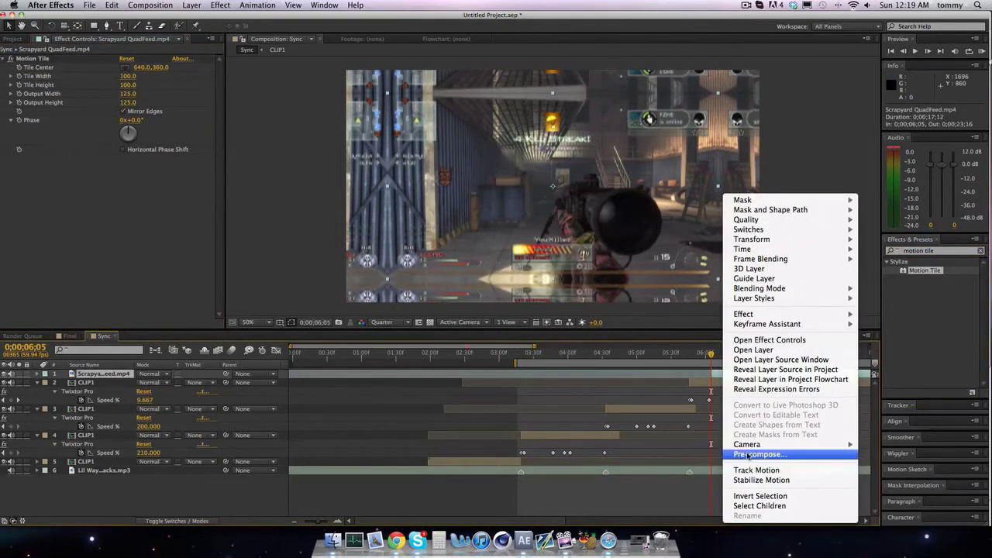
click(758, 454)
text(CLIP)
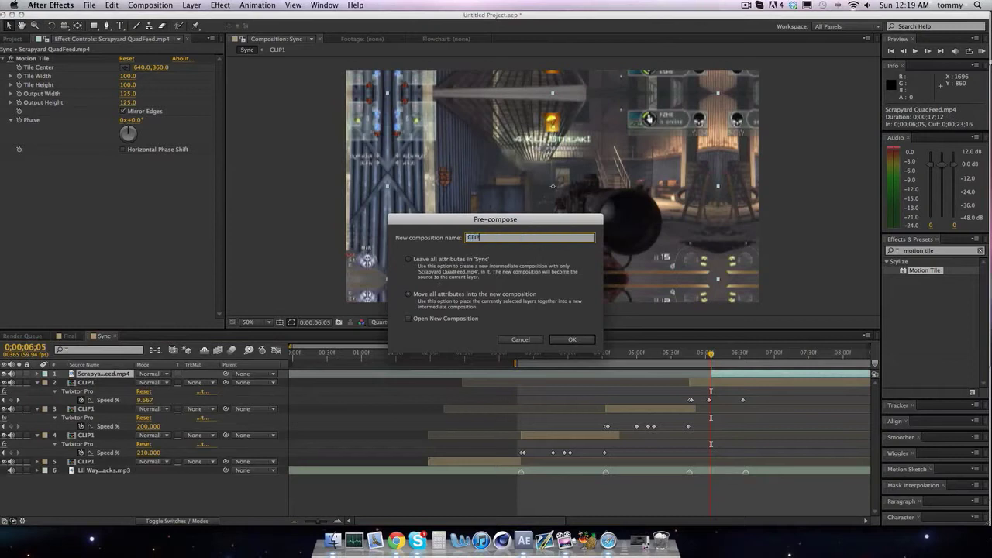
text(UNO)
key(Return)
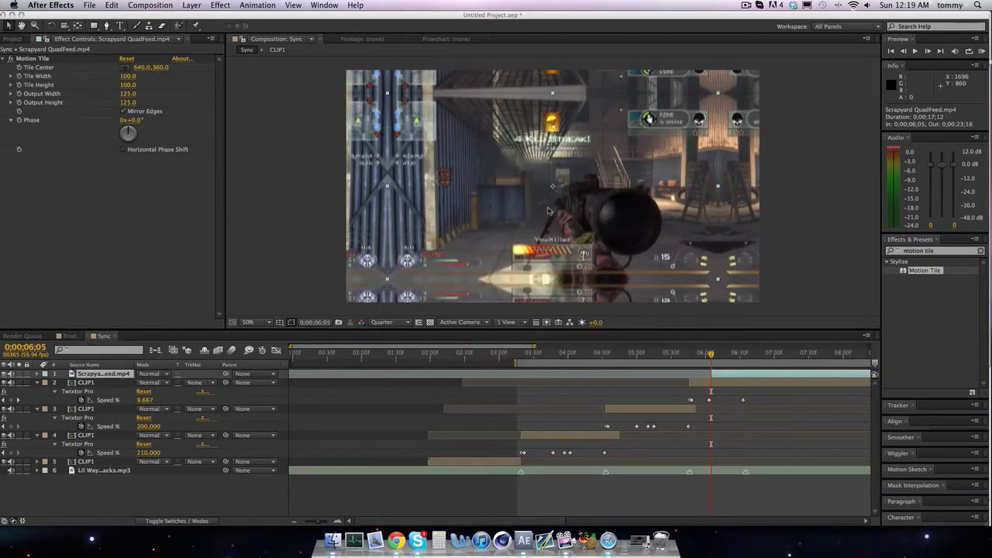
key(super+d)
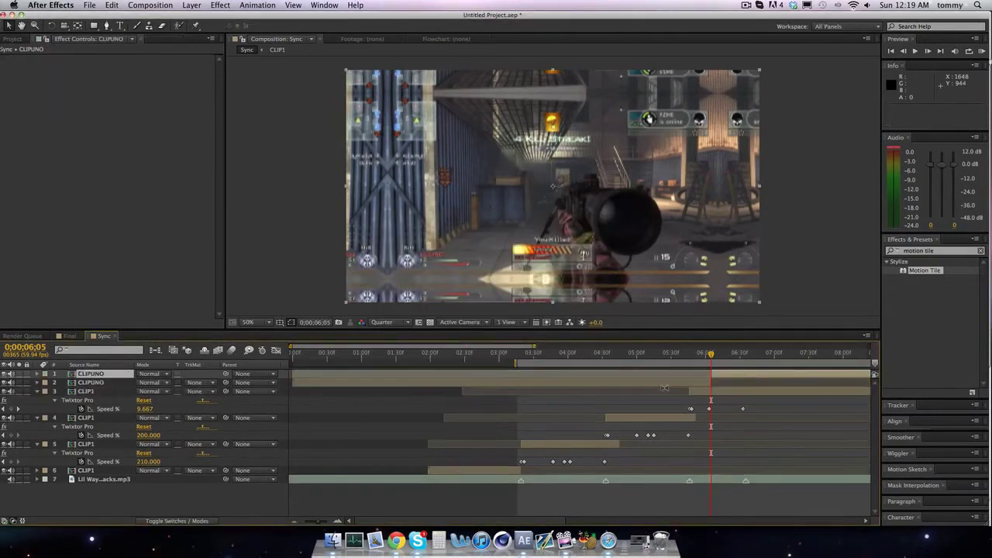
key(super+z)
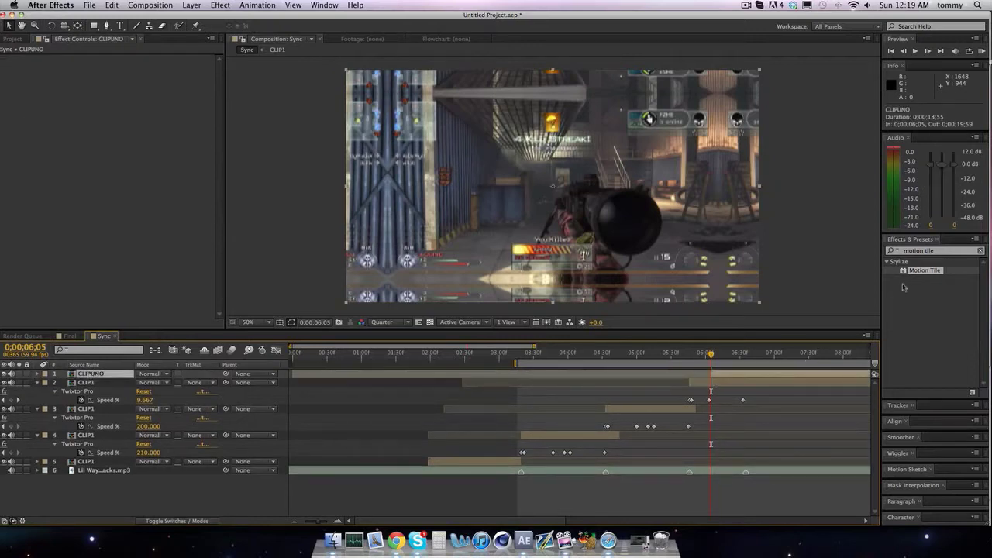
- Apply Twixtor Pro to the CLIPUNO layer and set its Input Frame Rate to 59.94
click(945, 249)
text(twixtor)
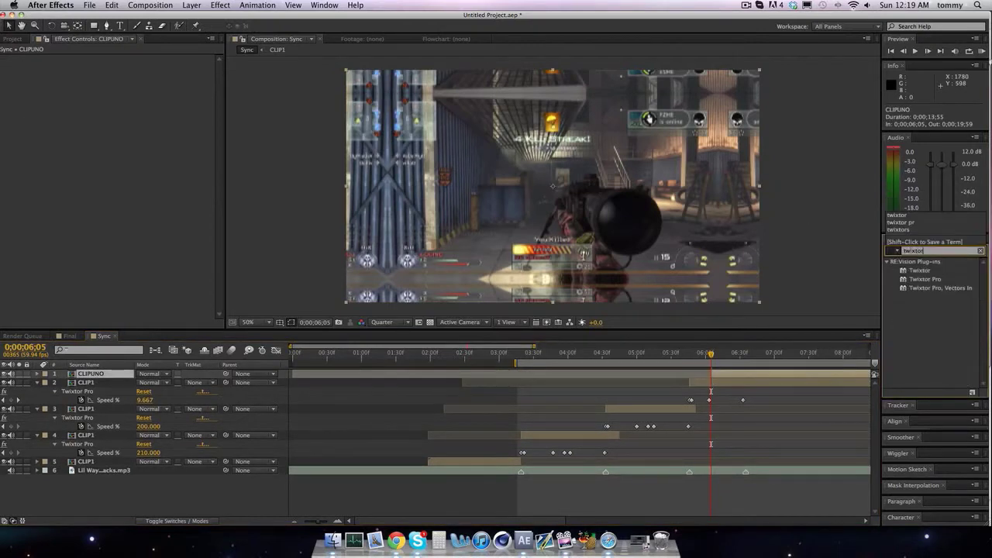
drag(926, 279, 722, 376)
click(131, 130)
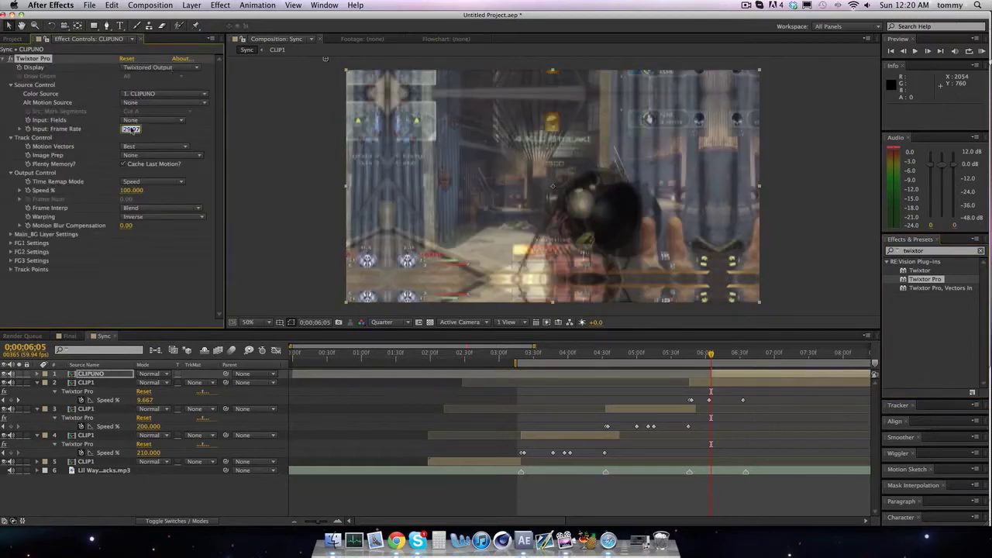
text(5)
key(Return)
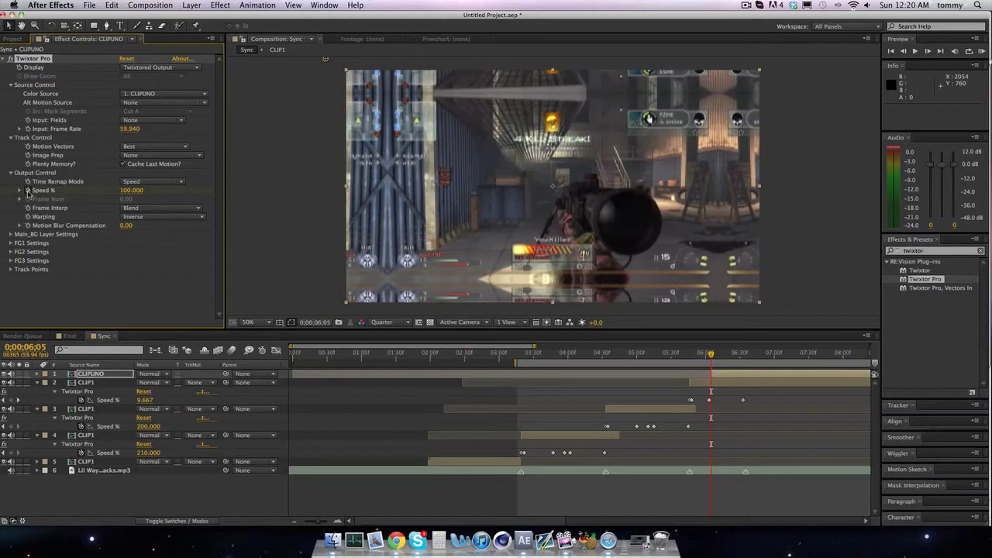
- Set the CLIPUNO layer's Twixtor Pro Speed % to 10 at 0;00;06;15
key(shift+Page_Down)
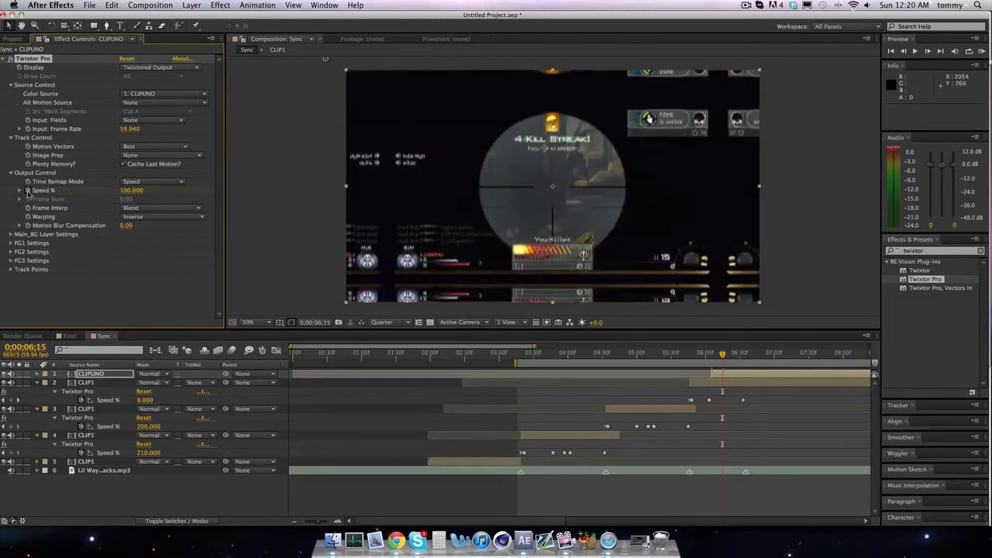
click(130, 190)
text(10)
key(Return)
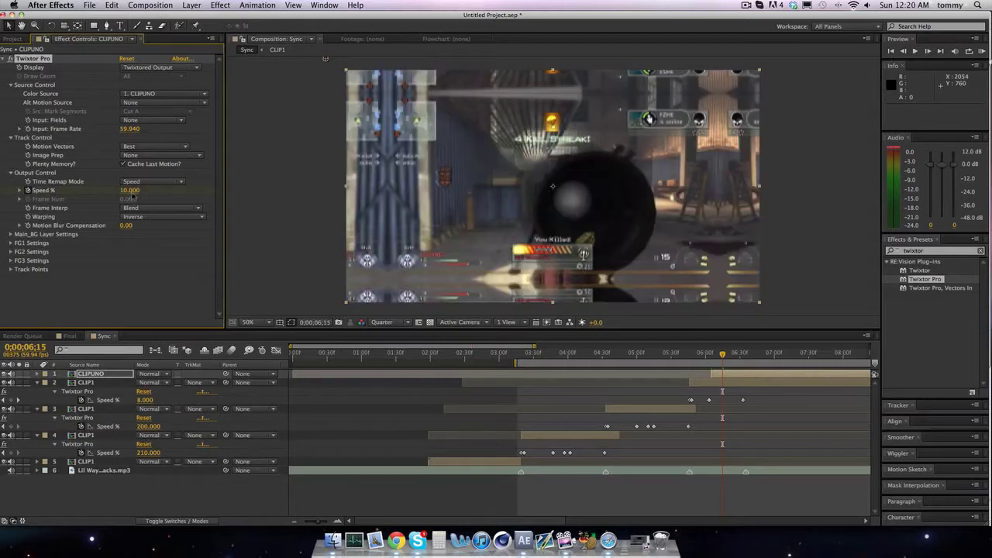
- Try the CLIPUNO layer's Twixtor Pro Speed % at 20 and 18 at 0;00;06;34, on the last music marker
key(shift+Page_Down)
key(Page_Down)
key(Page_Down)
key(Page_Down)
key(Page_Down)
key(Page_Down)
key(Page_Down)
key(Page_Down)
key(Page_Down)
key(Page_Down)
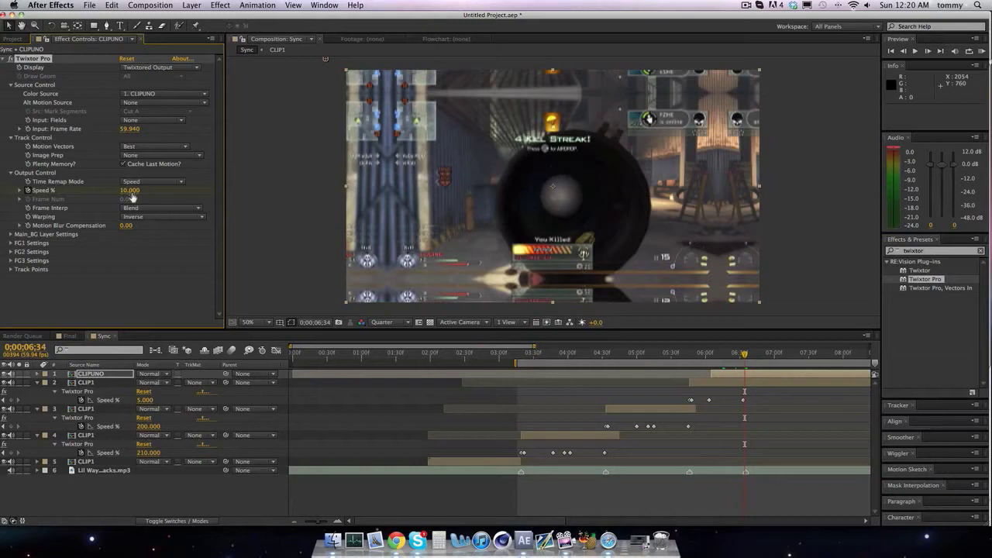
click(133, 192)
text(20)
key(Return)
click(134, 192)
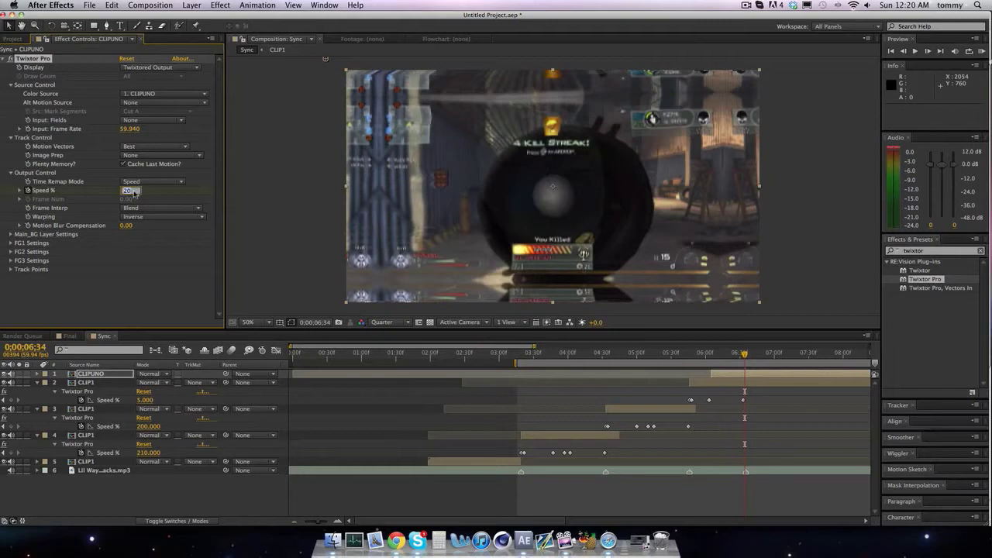
text(180)
key(Return)
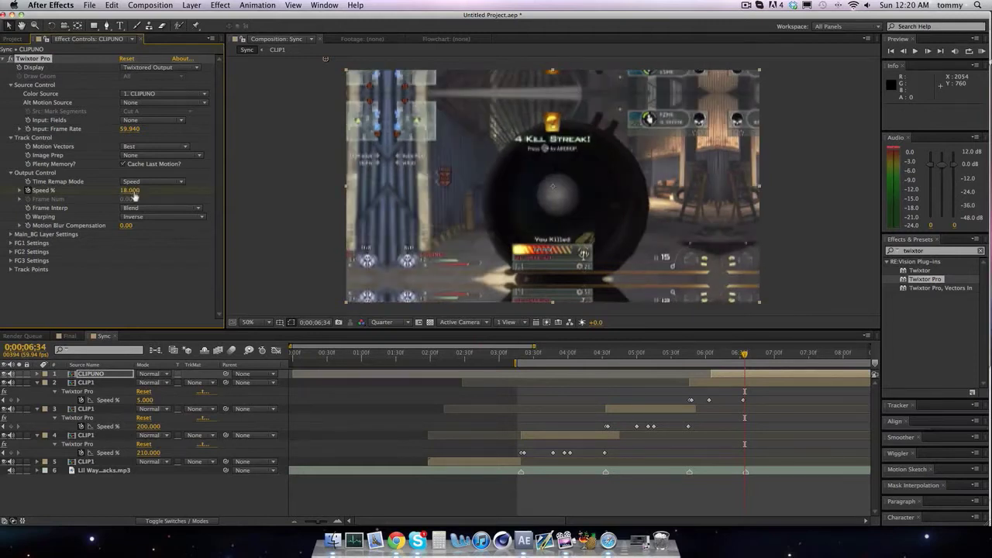
click(143, 279)
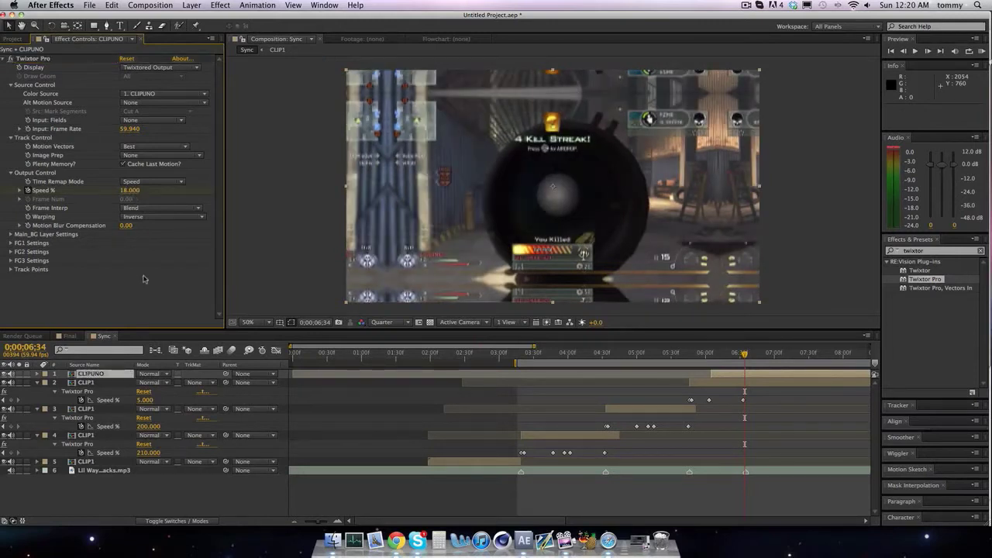
- Split the CLIPUNO layer and the CLIP1 layer below it at 0;00;06;35, deleting the part of each after the cut
key(Page_Down)
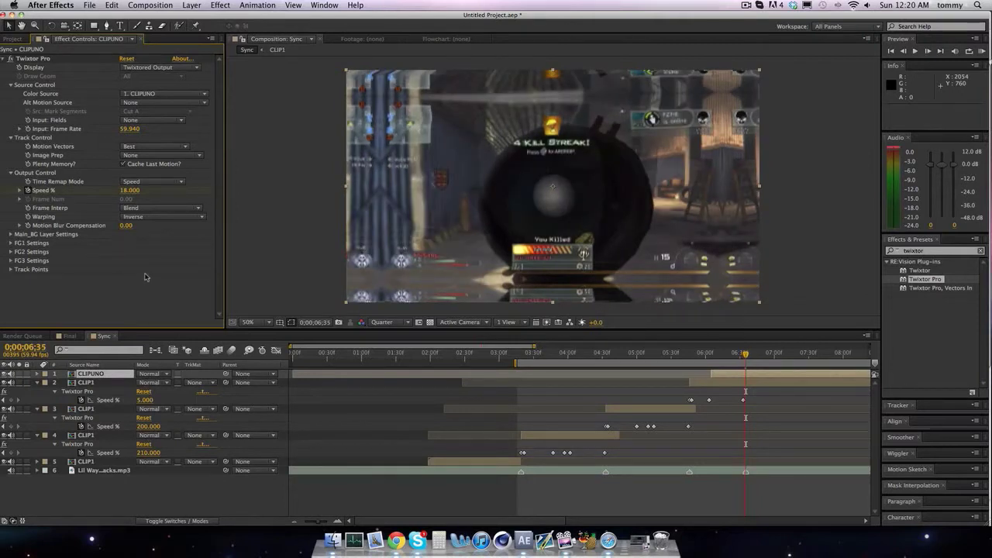
key(super+d)
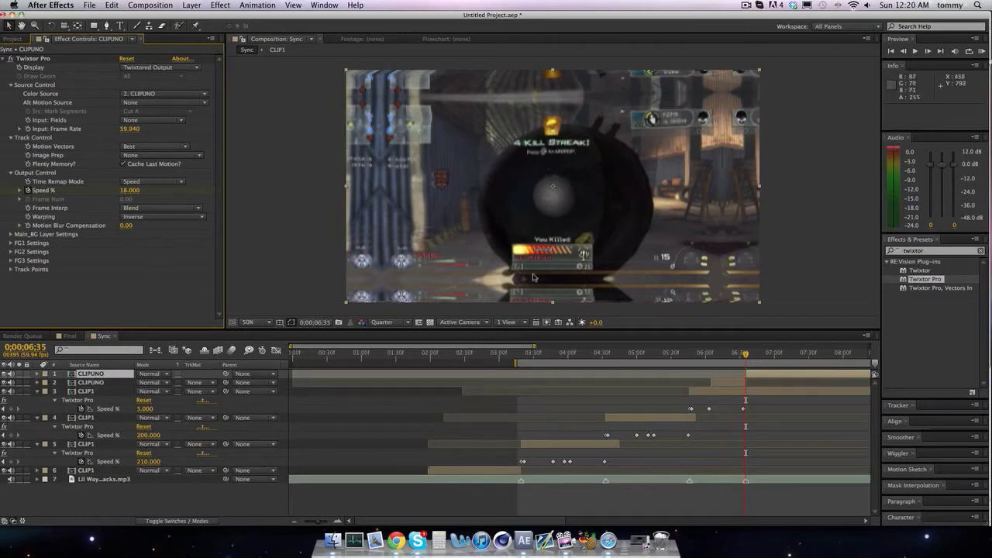
key(Delete)
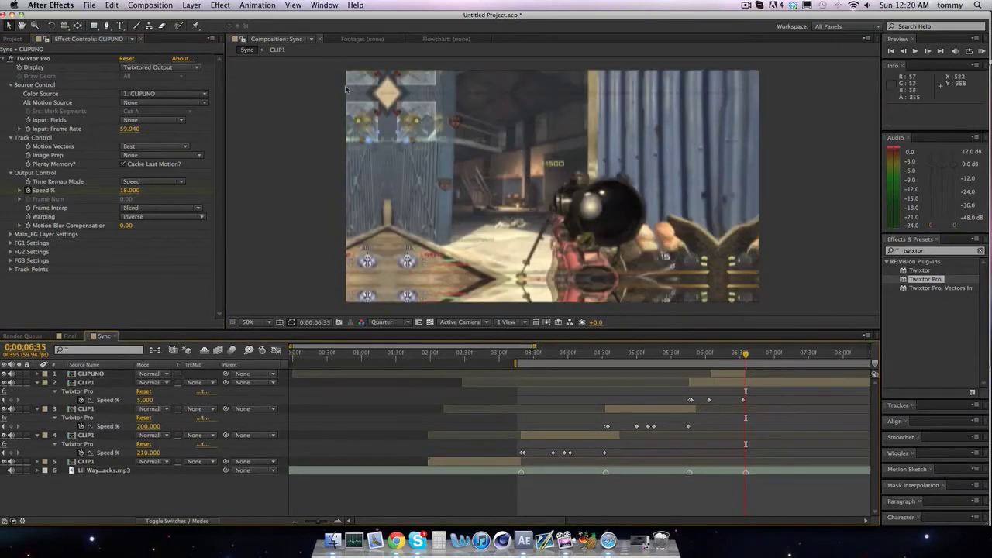
click(790, 382)
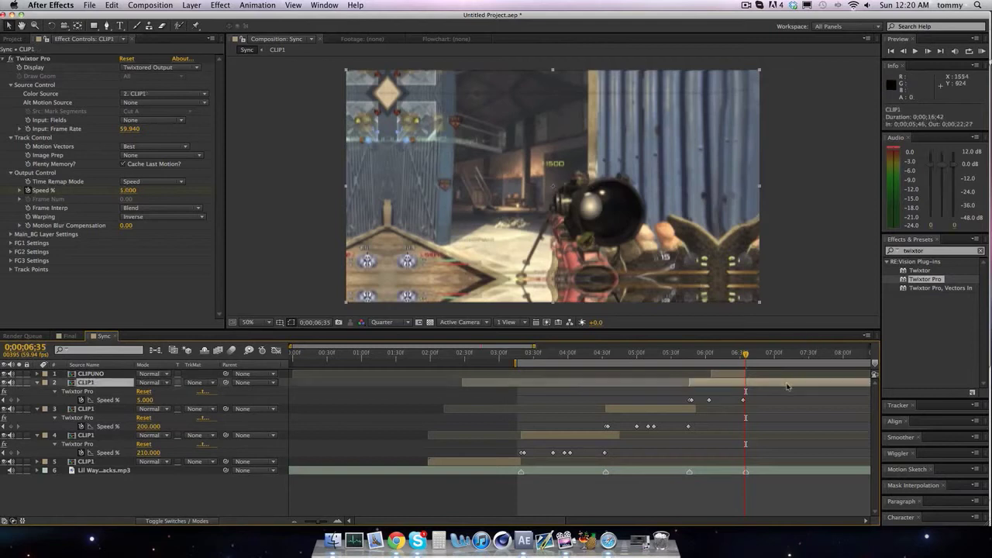
key(super+d)
key(Delete)
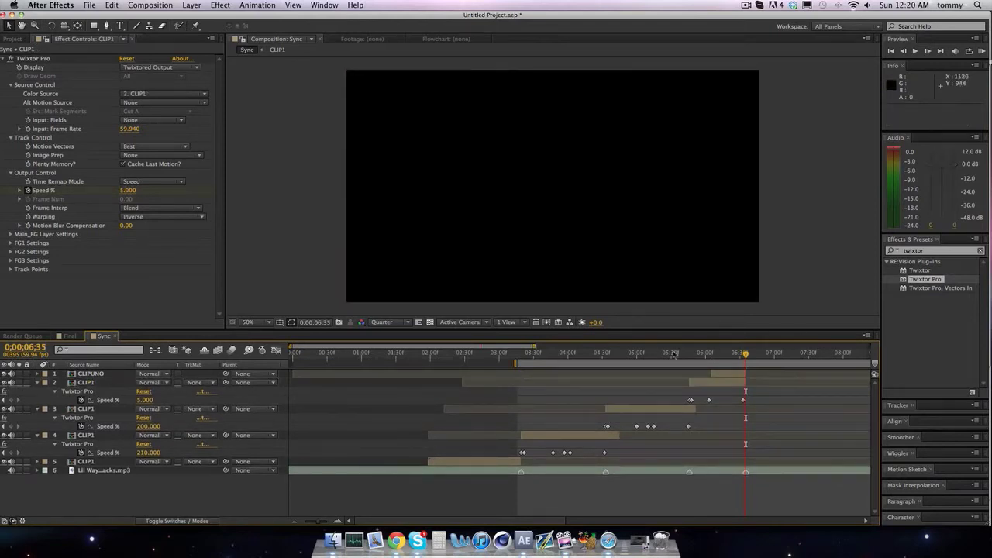
- Duplicate the CLIPUNO layer and move the copy along the timeline to start at 0;00;06;34
click(723, 376)
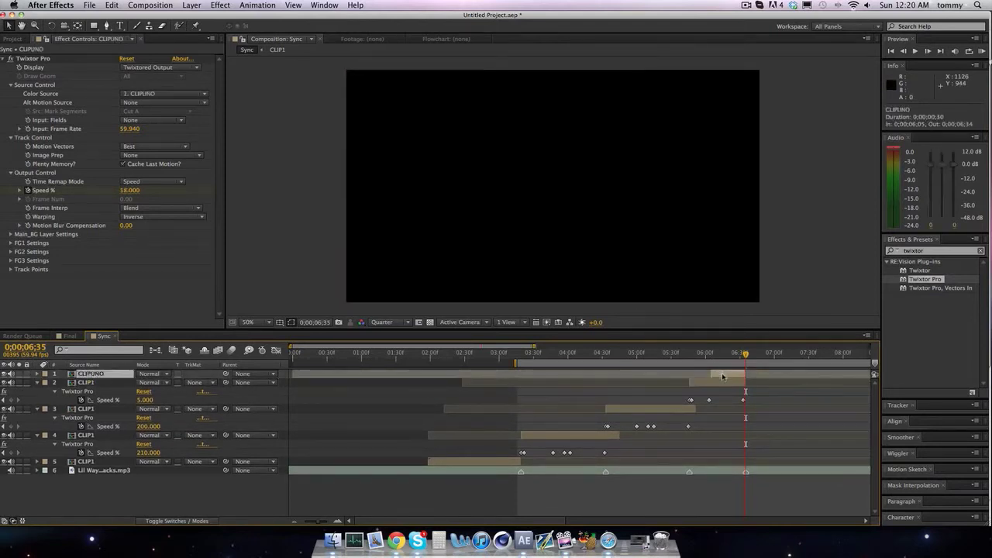
key(super+d)
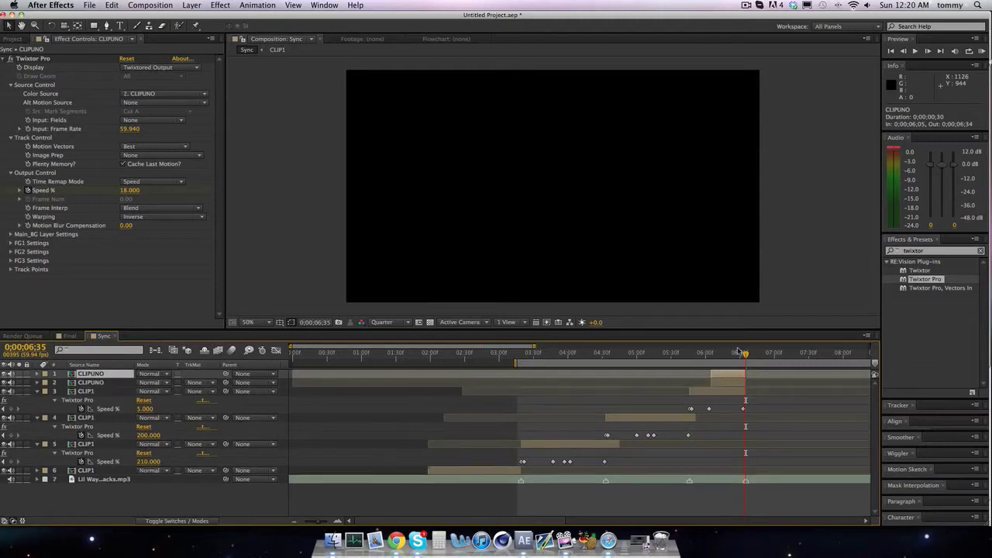
drag(723, 378, 750, 379)
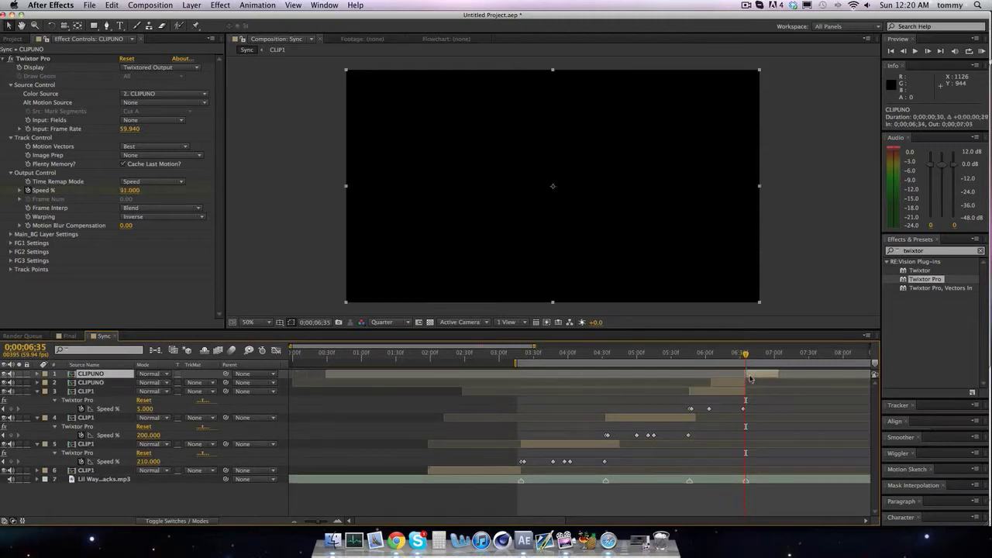
- Remove Twixtor Pro from the CLIPUNO copy and slide the layer earlier to start at 0;00;06;23
click(43, 59)
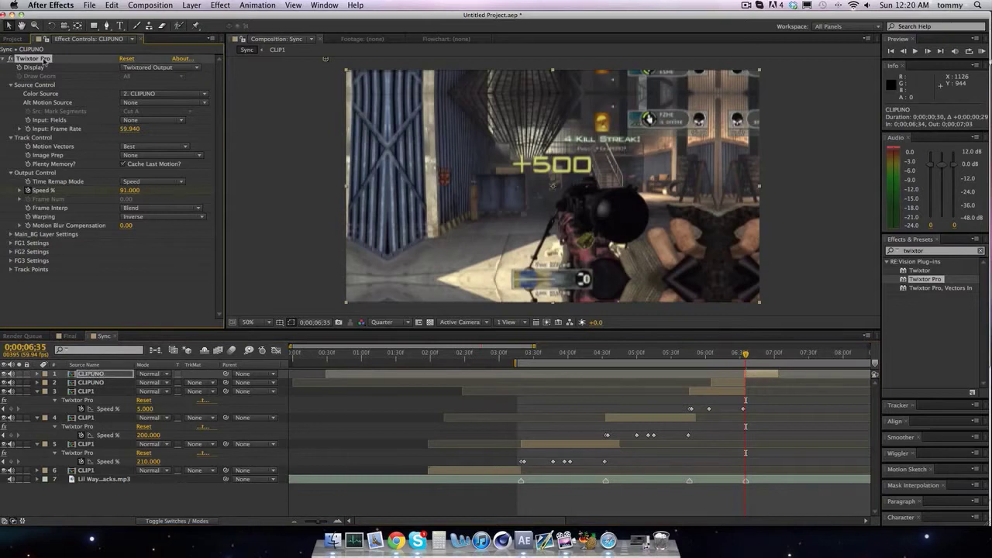
key(Delete)
drag(755, 374, 744, 377)
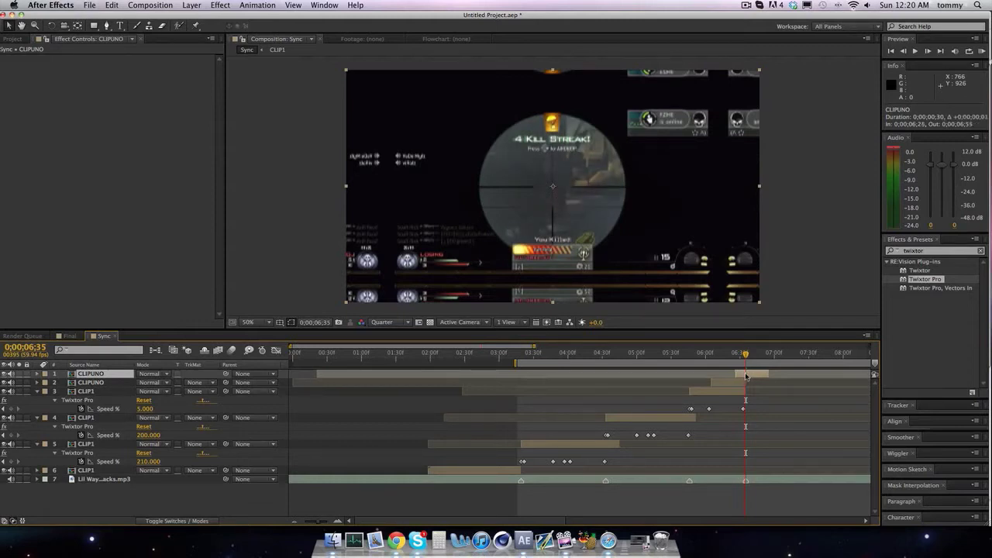
drag(747, 376, 741, 376)
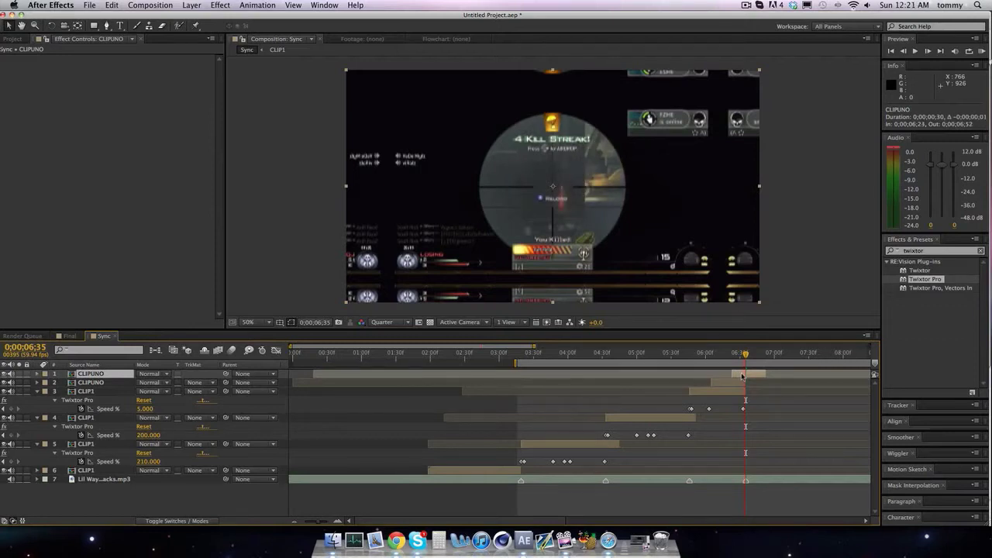
- Show the audio waveform of the Lil Wayne - Racks.mp3 layer
click(717, 480)
key(l)
key(l)
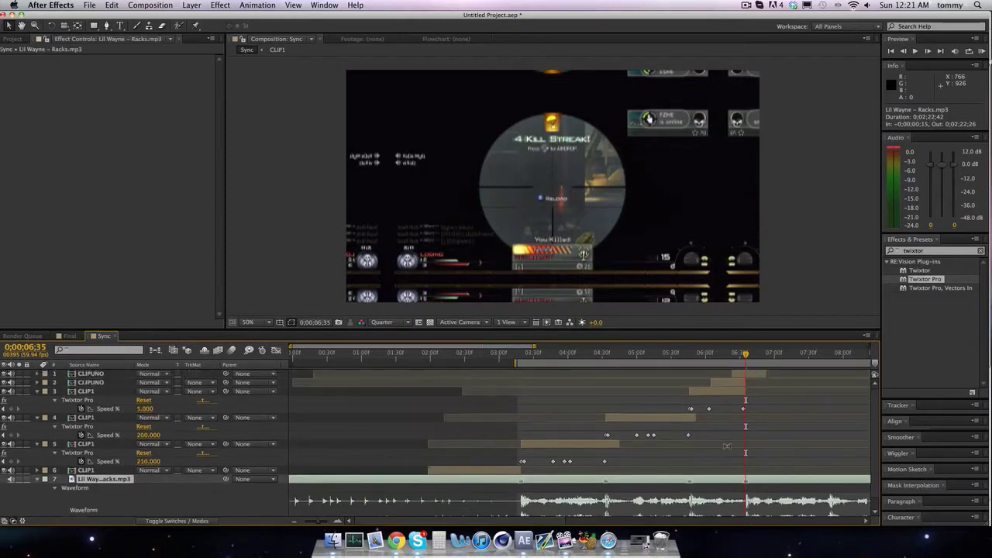
- Split the CLIPUNO copy at 0;00;06;35 and delete the part before the cut
click(748, 376)
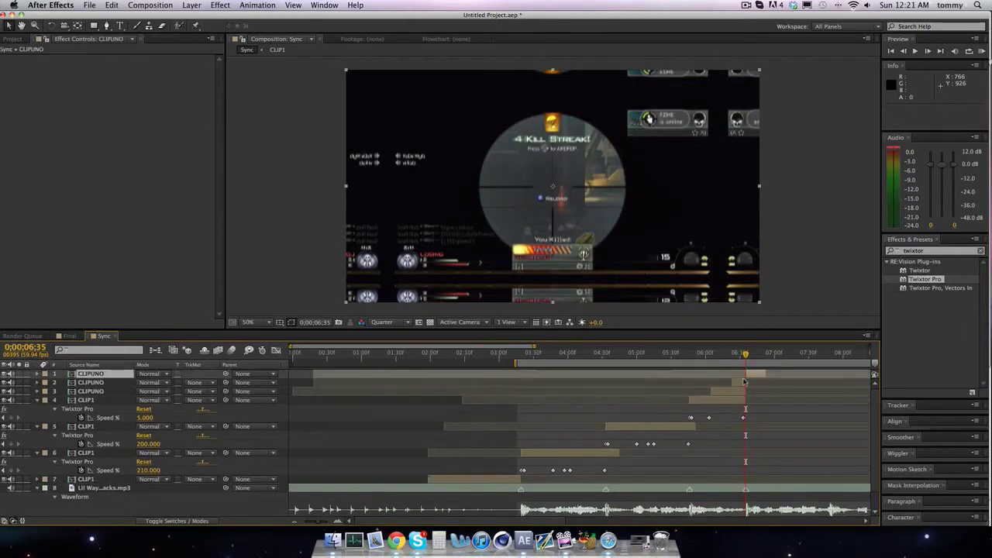
click(738, 385)
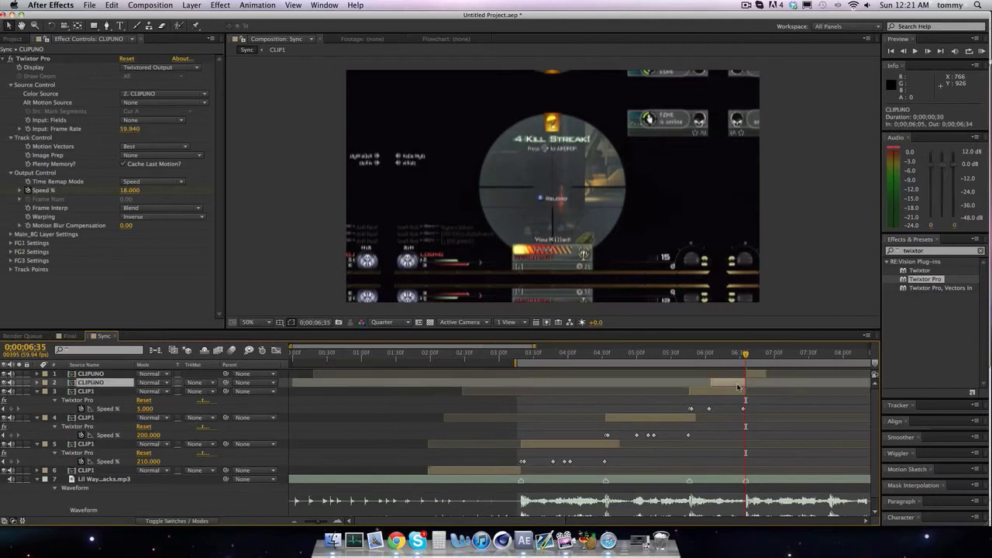
- Reveal the keyframes of the lower CLIPUNO layer, remove its Speed % keyframe at 0;00;06;34 and return to the previous keyframe
key(u)
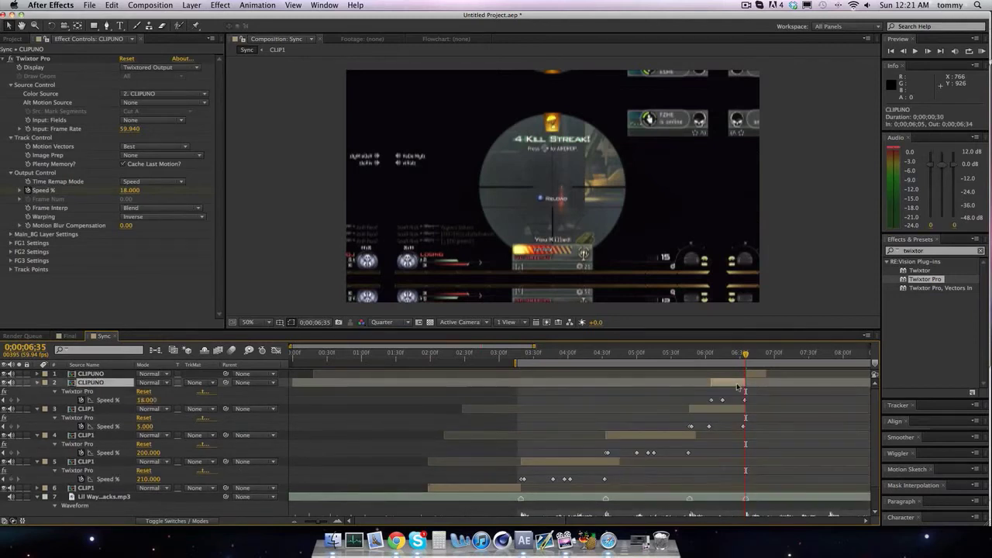
click(4, 400)
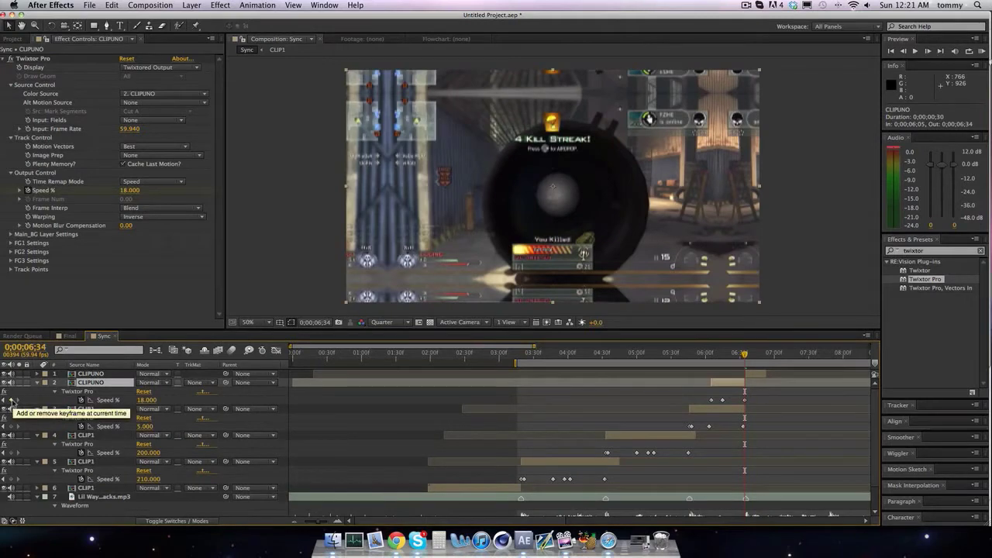
click(13, 400)
click(3, 400)
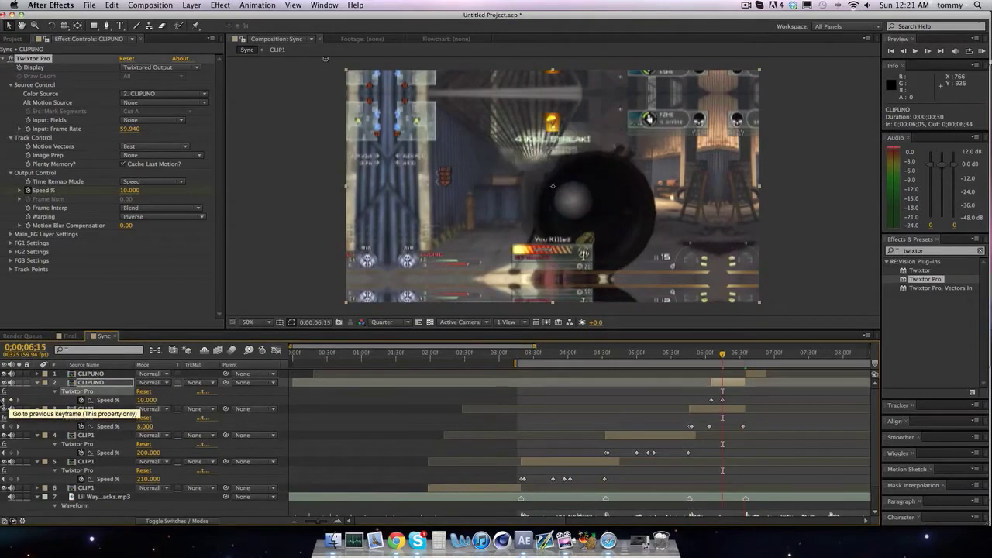
- Add a Speed % keyframe of 10 to the lower CLIPUNO layer at 0;00;06;25
key(shift+Page_Down)
key(shift+Page_Down)
key(shift+Page_Up)
key(shift+Page_Up)
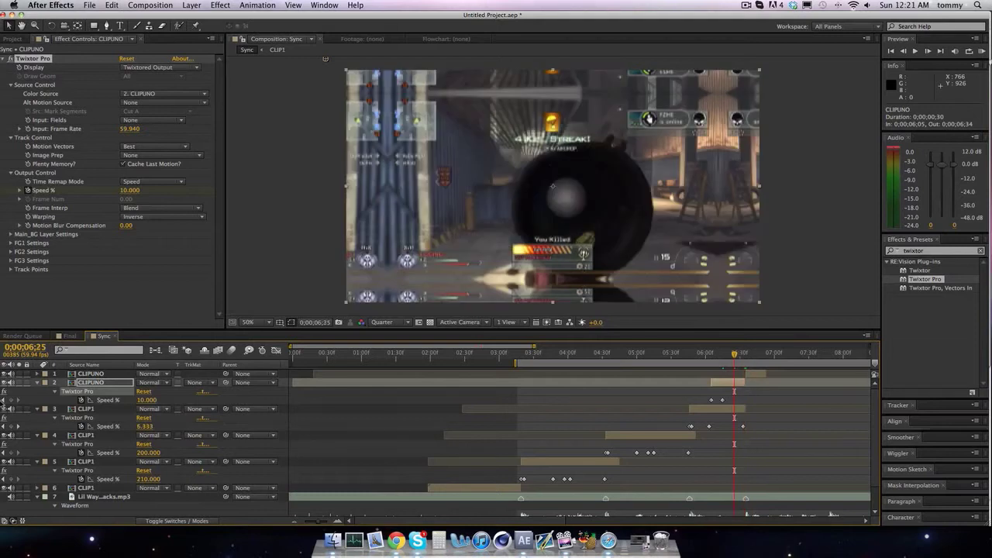
key(shift+Page_Down)
click(11, 401)
- Set the lower CLIPUNO layer's Speed % to 150 at 0;00;06;34, the frame just before the cut
key(shift+Page_Down)
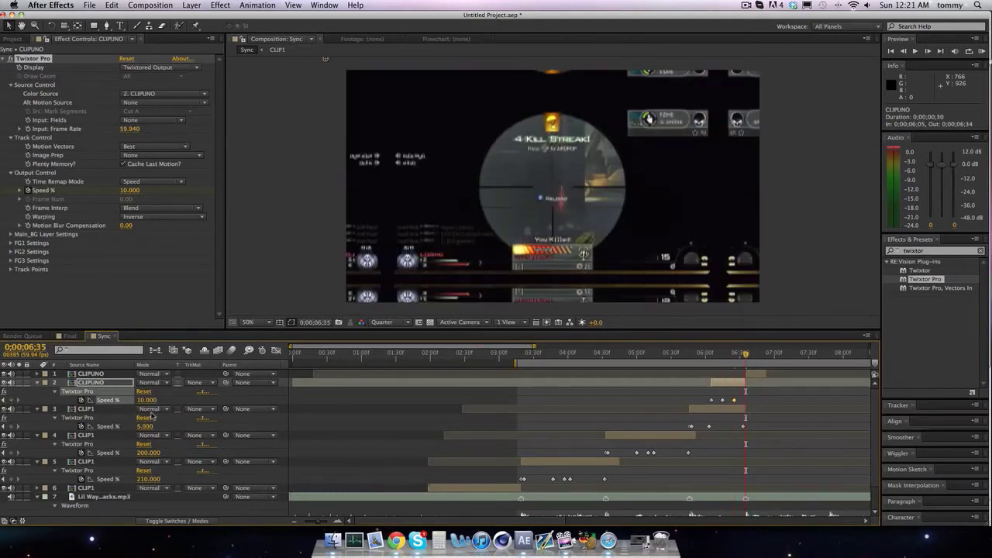
key(Page_Up)
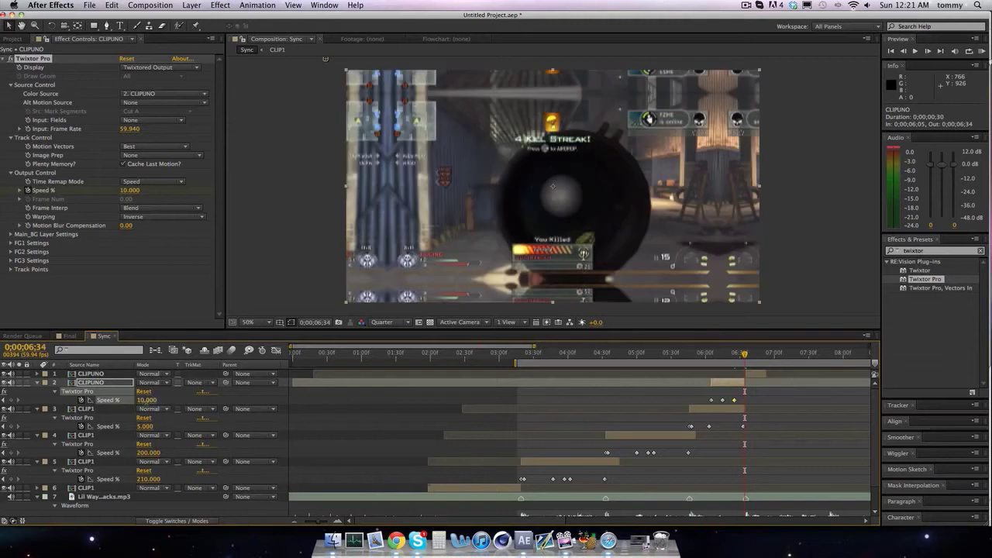
click(147, 400)
text(150)
key(Return)
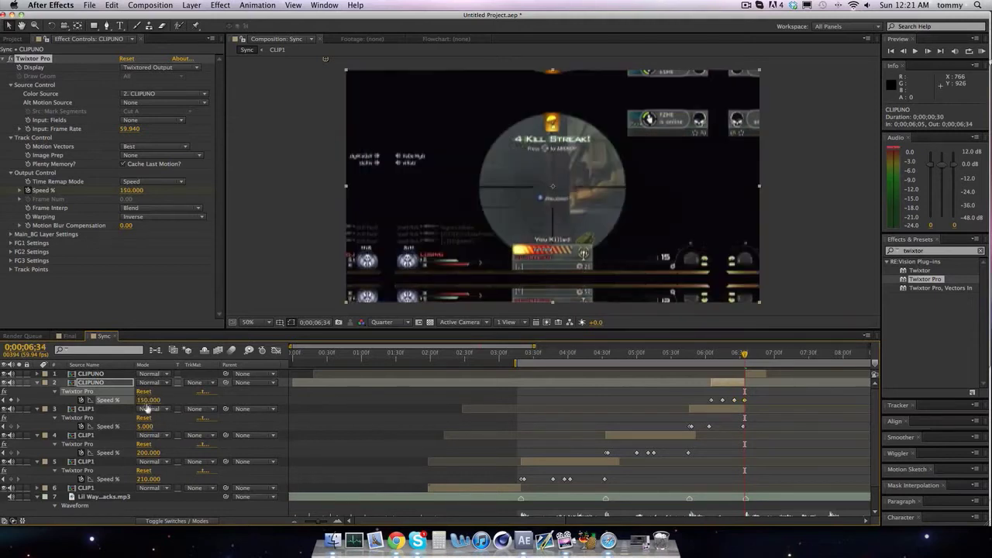
- Compare the frames around the cut and try Speed % values of 120 and 115 on the keyframe at 0;00;06;34
key(Page_Down)
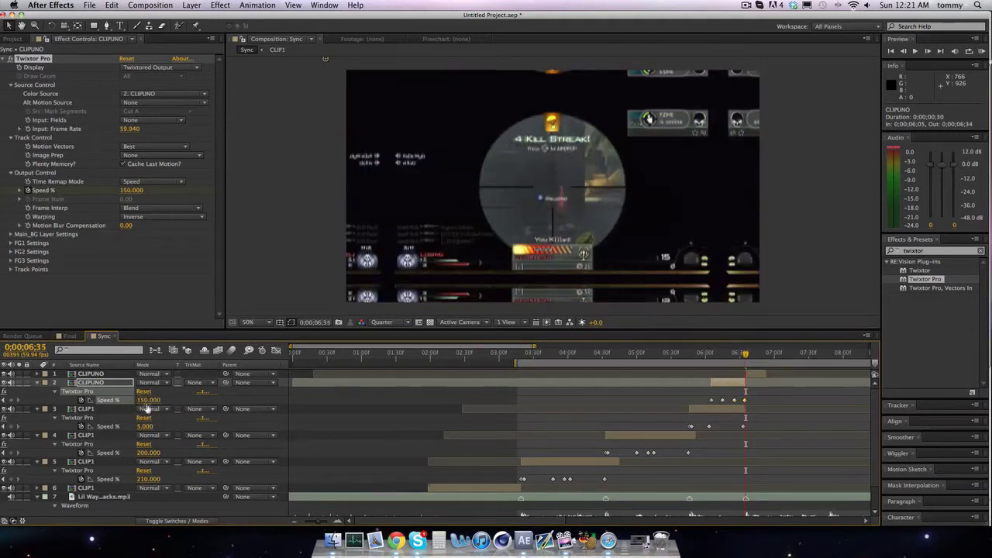
key(Page_Up)
key(Page_Up)
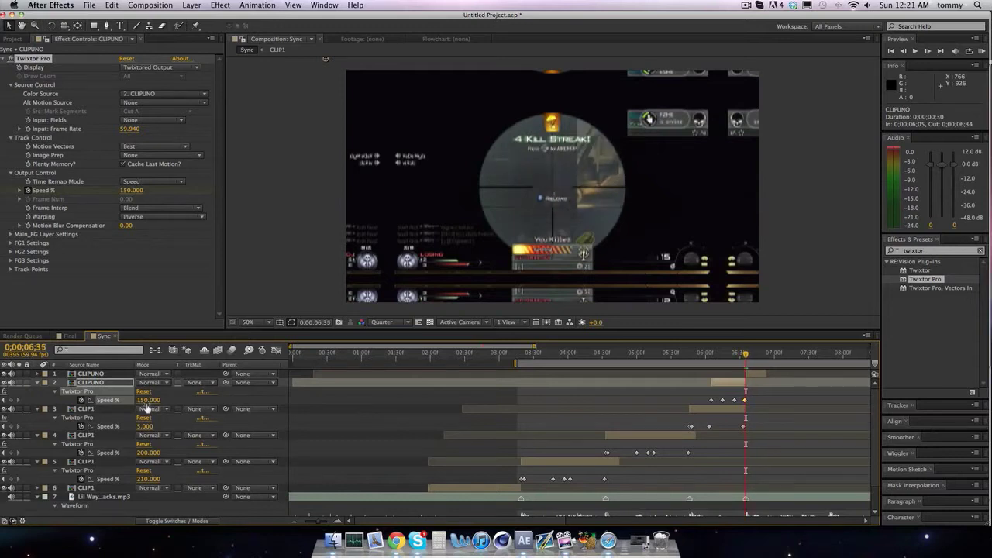
key(Page_Up)
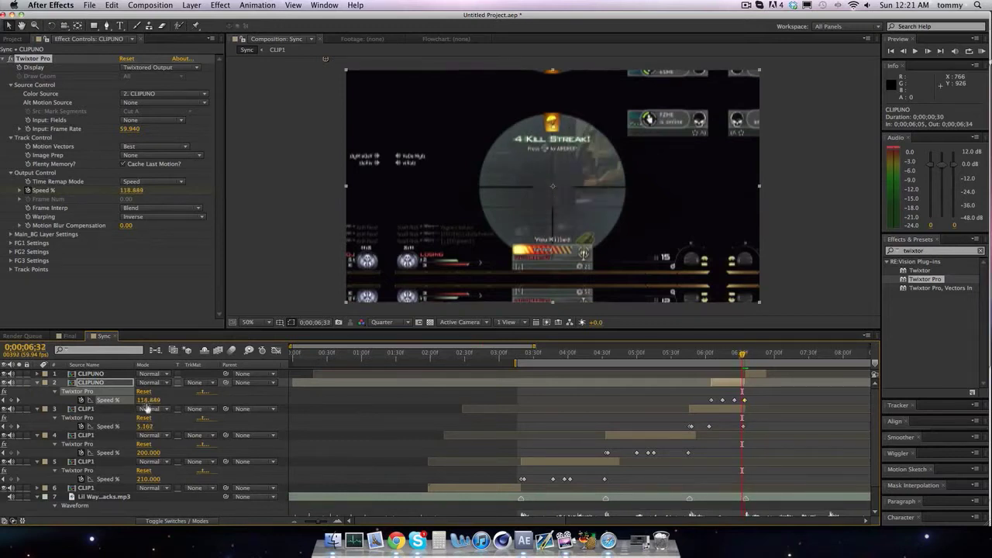
key(Page_Down)
key(Page_Down)
click(145, 401)
text(150)
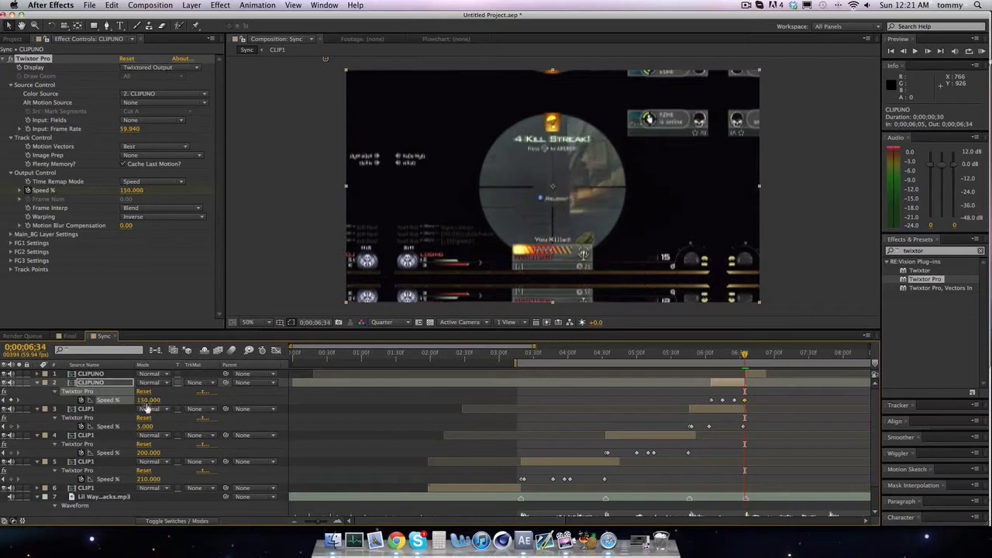
key(Return)
key(Return)
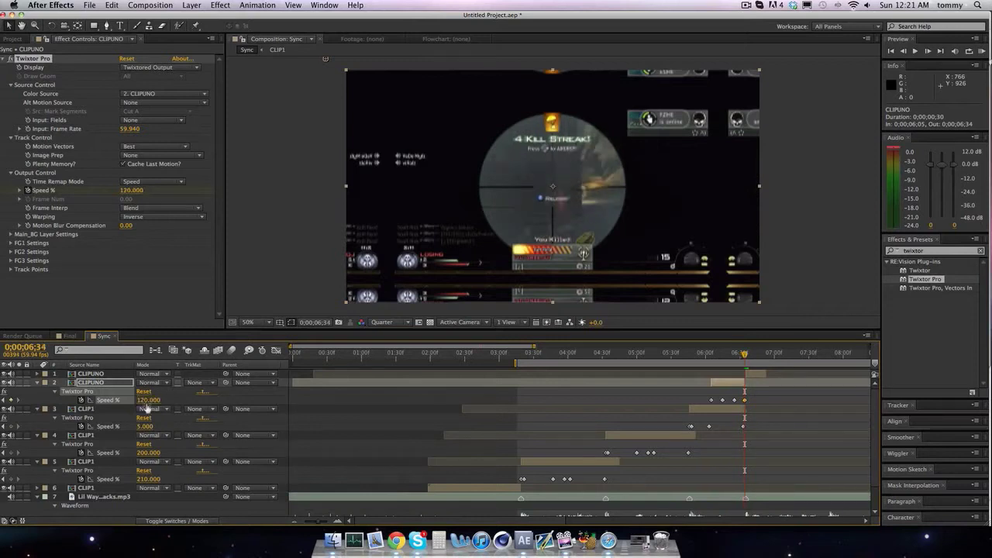
click(148, 400)
- Set the lower CLIPUNO layer's Speed % keyframe at 0;00;06;34 to 100
key(Return)
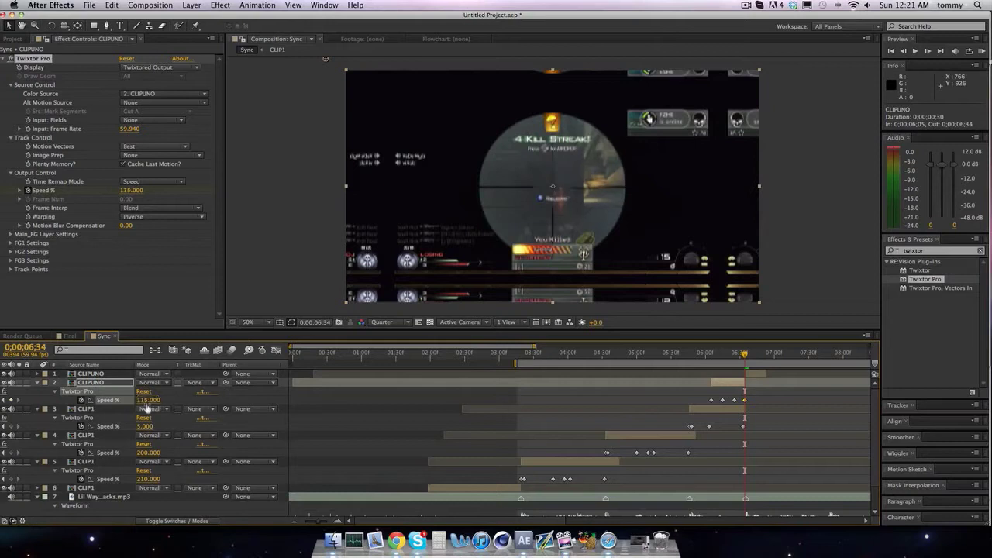
click(147, 400)
text(100)
key(Return)
click(14, 5)
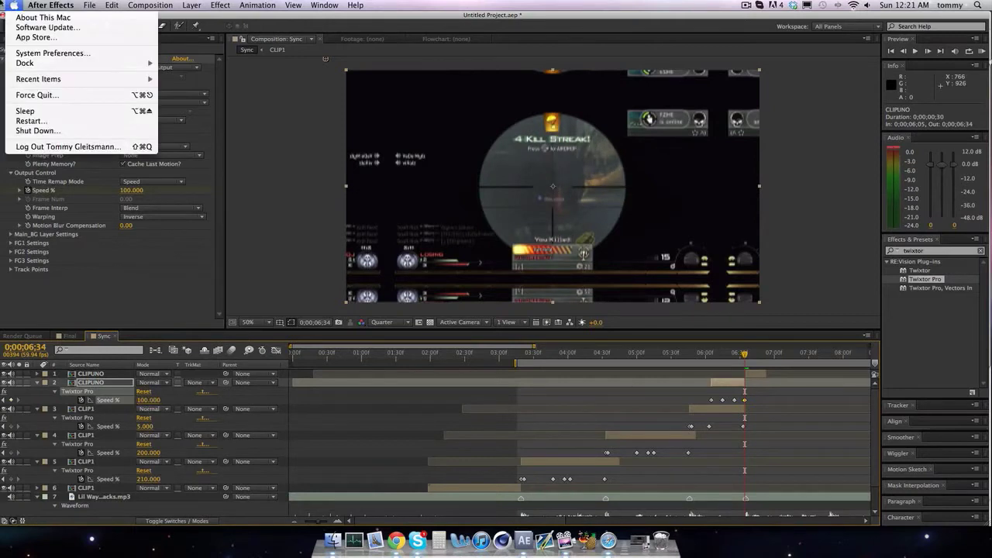
click(155, 291)
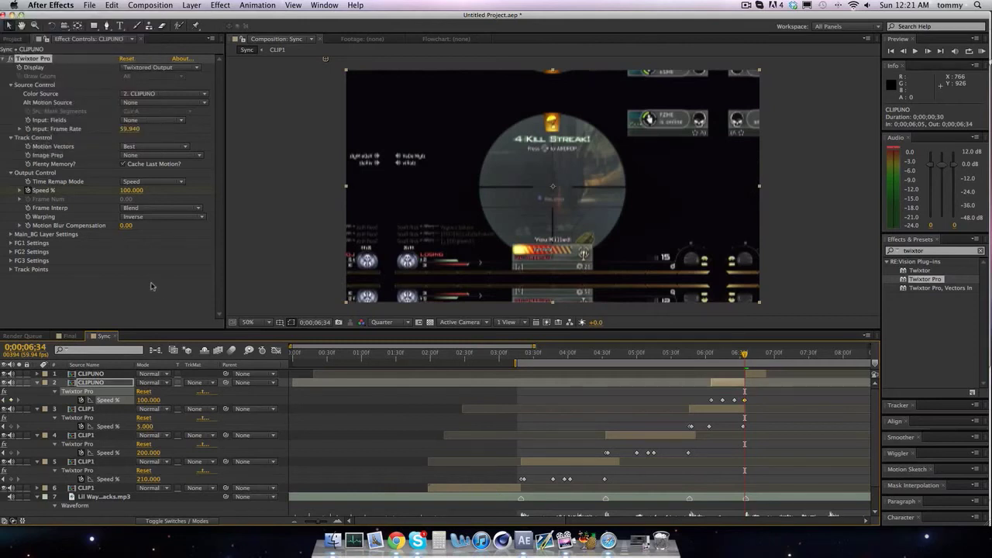
- Move the lower CLIPUNO layer's second-to-last Speed % keyframe to 0;00;06;29 and go to the keyframe at 0;00;06;34
key(j)
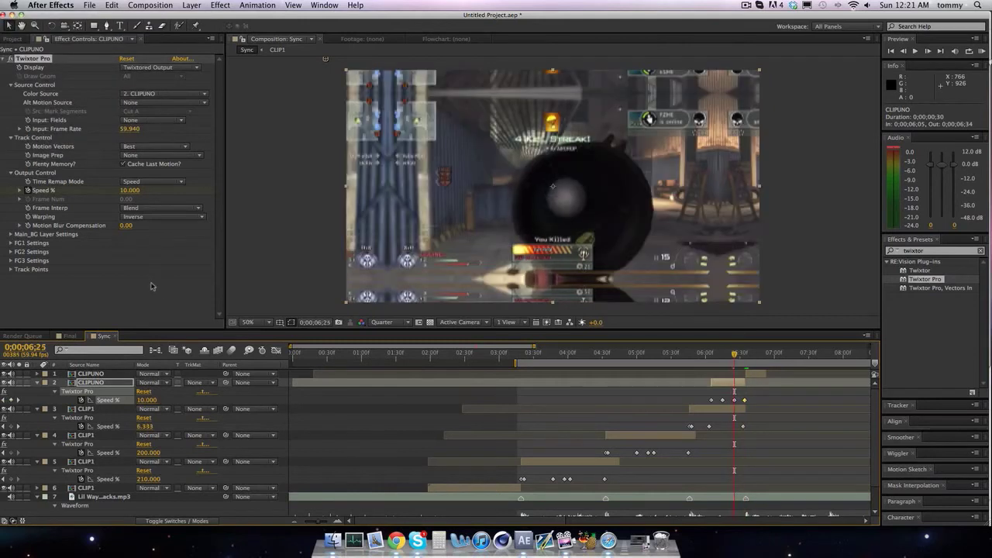
click(739, 401)
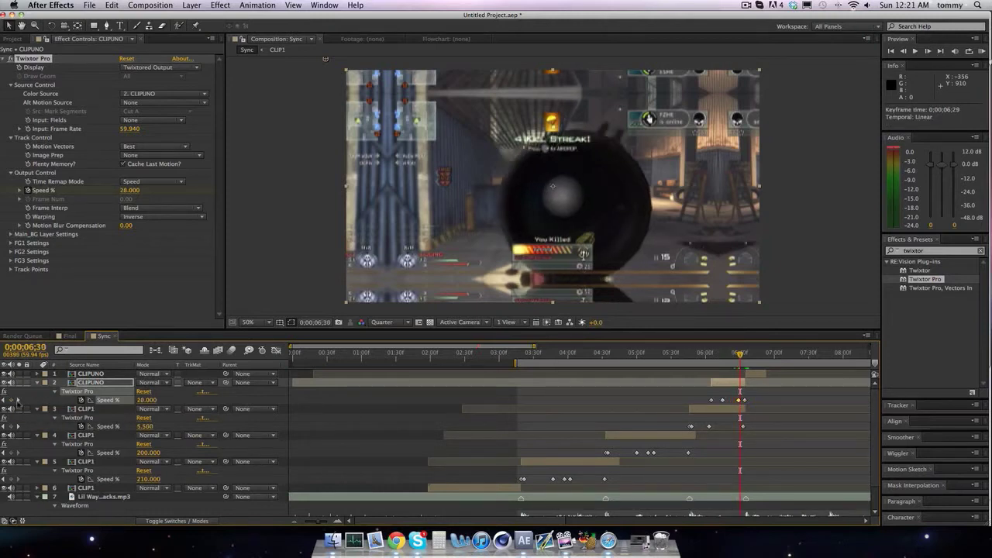
click(17, 401)
click(17, 401)
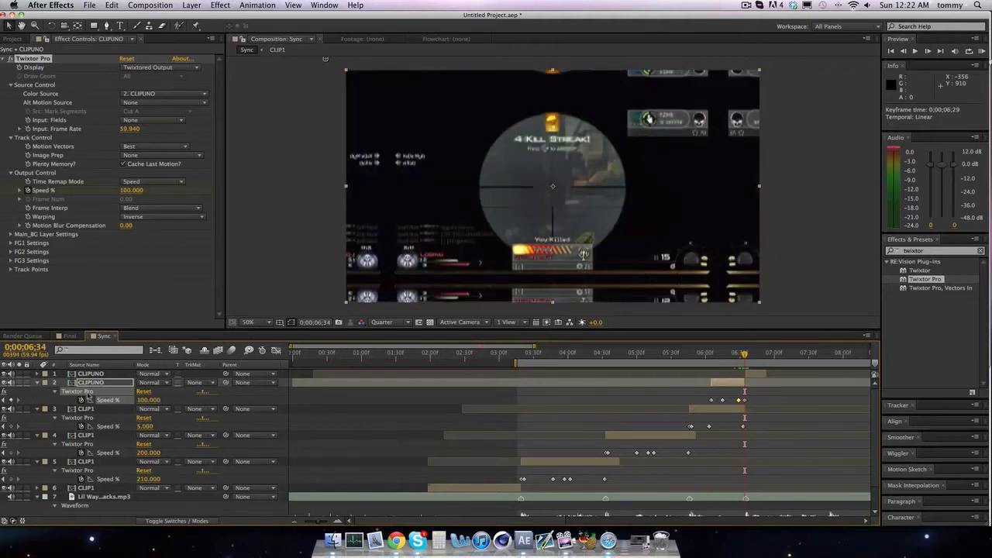
- Try Speed % values of 120 and 160 on the lower CLIPUNO layer's keyframe at 0;00;06;34, and settle on 140
click(148, 400)
text(120)
key(Return)
click(146, 400)
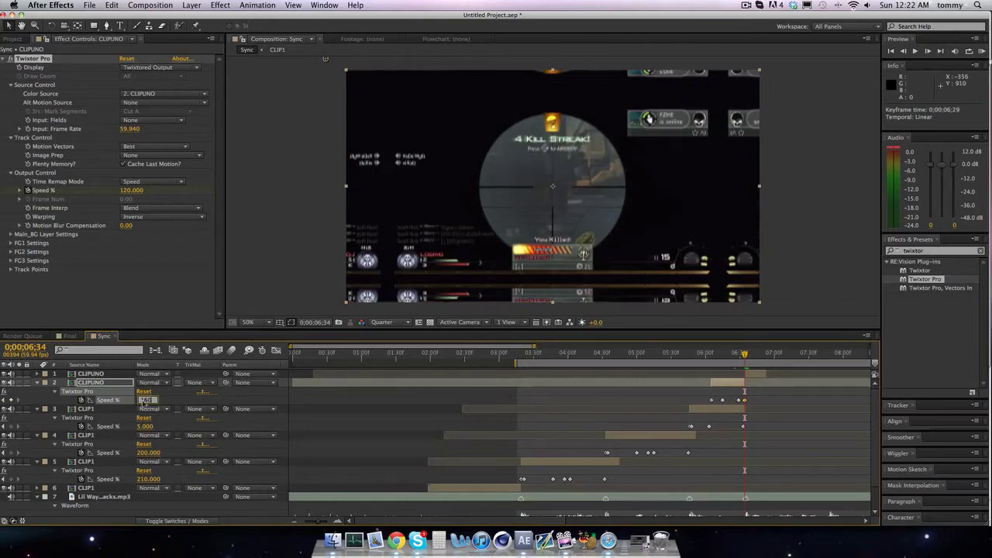
text(160)
key(Return)
click(147, 400)
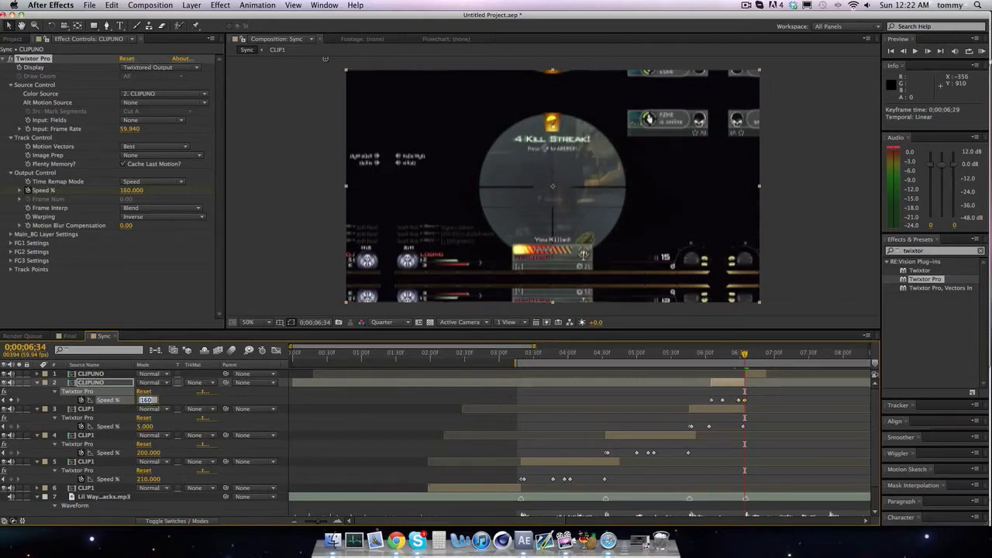
text(140)
key(Return)
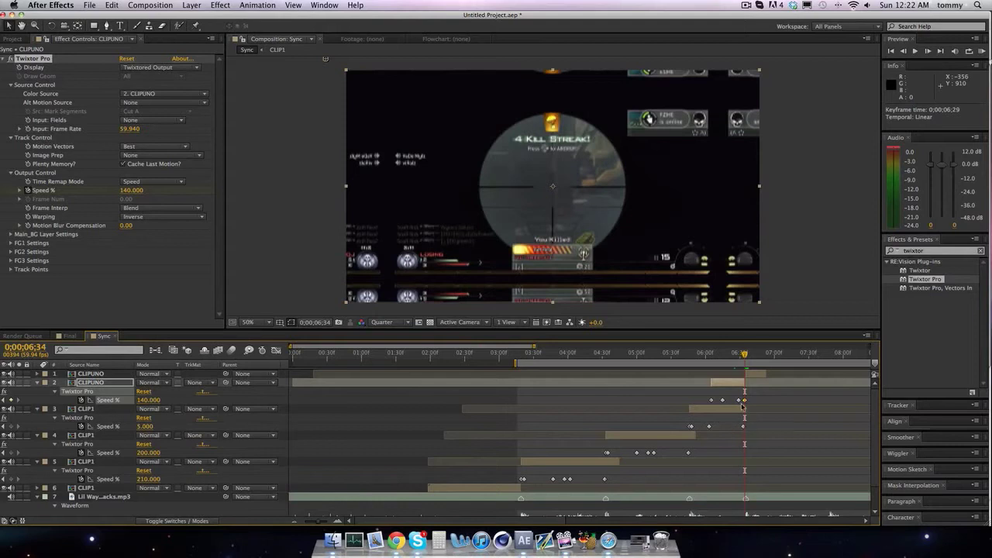
- Move the lower CLIPUNO layer's second-to-last Speed % keyframe to 0;00;06;28 and check the frames after the cut
drag(738, 402, 739, 402)
key(Page_Down)
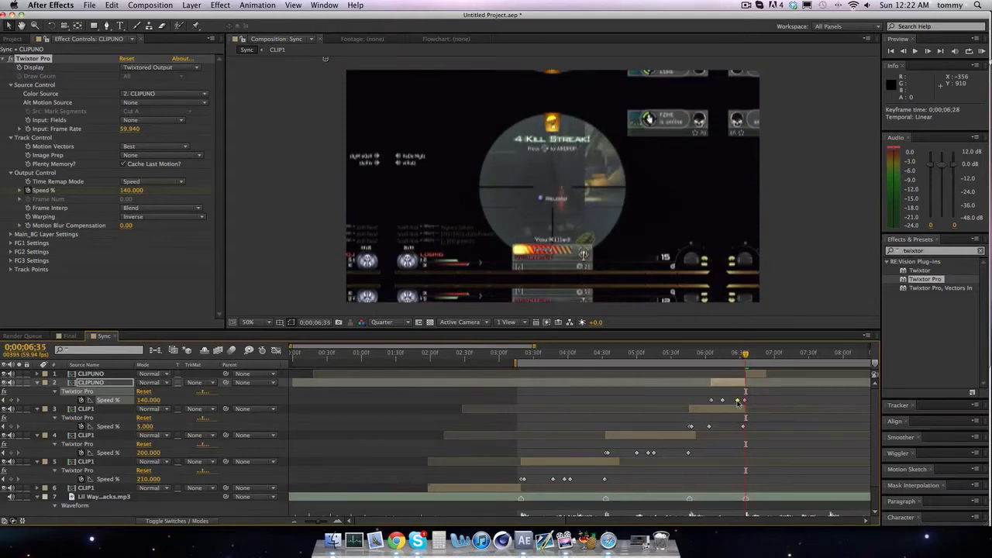
key(Page_Down)
key(Page_Down)
key(Page_Down)
key(Page_Down)
key(Page_Down)
key(Page_Down)
key(Page_Down)
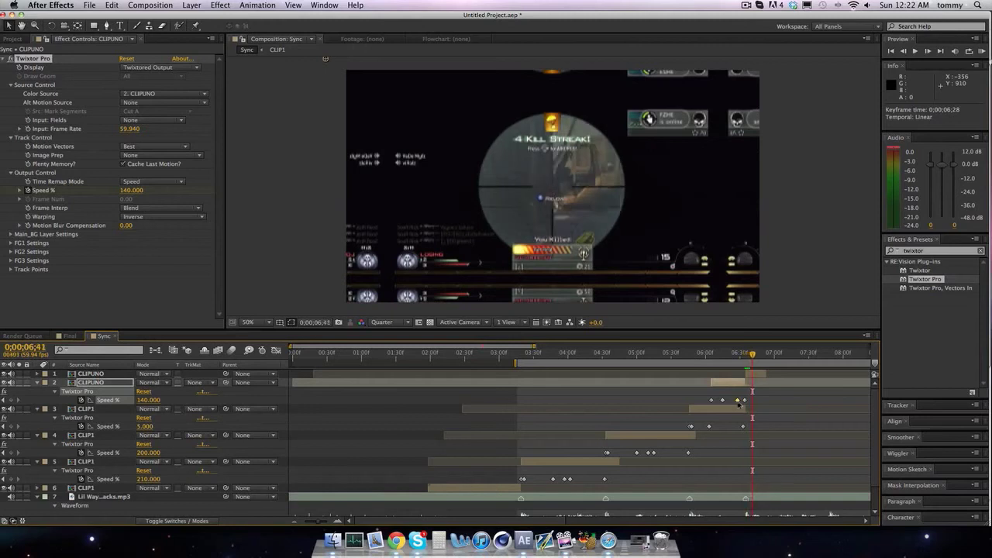
key(Page_Down)
key(Page_Down)
key(Page_Down)
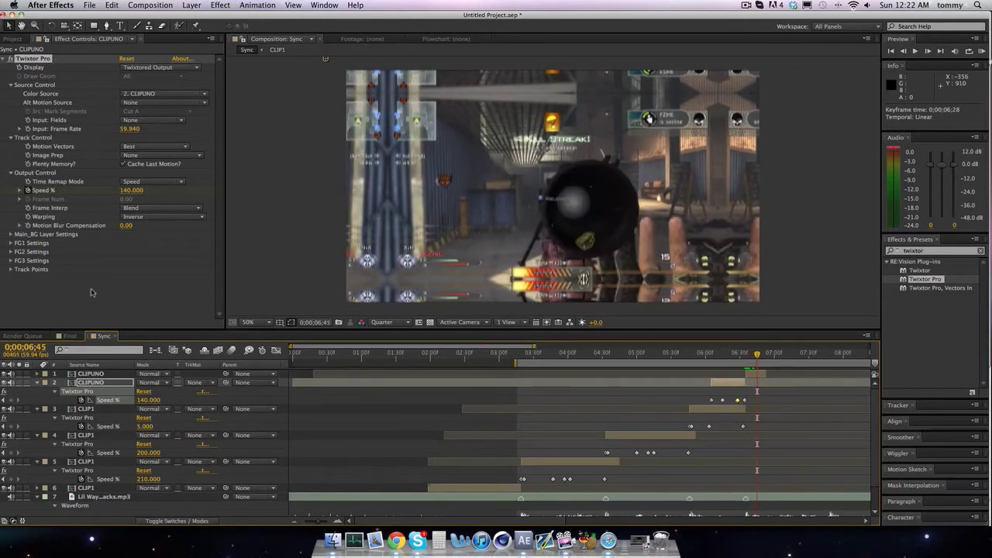
- Mute the audio of both CLIPUNO layers and extend the end of the upper one to about 0;00;07;57
click(11, 383)
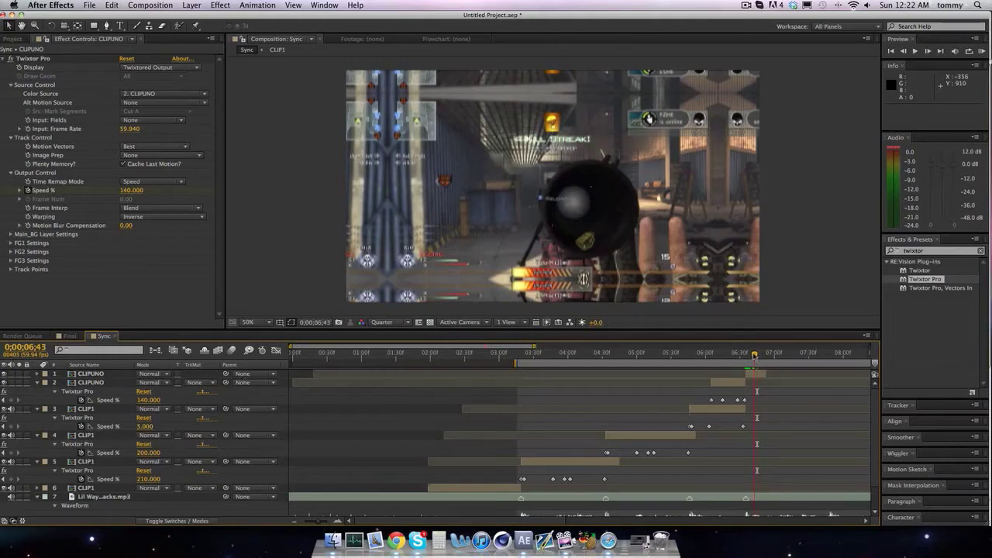
key(Page_Up)
key(Page_Up)
drag(752, 355, 755, 355)
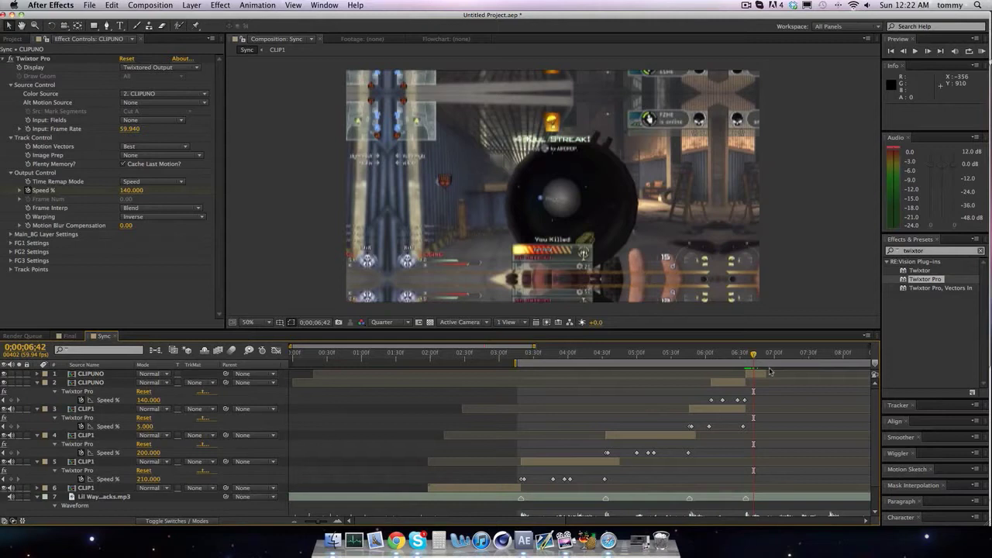
click(769, 373)
drag(935, 278, 750, 375)
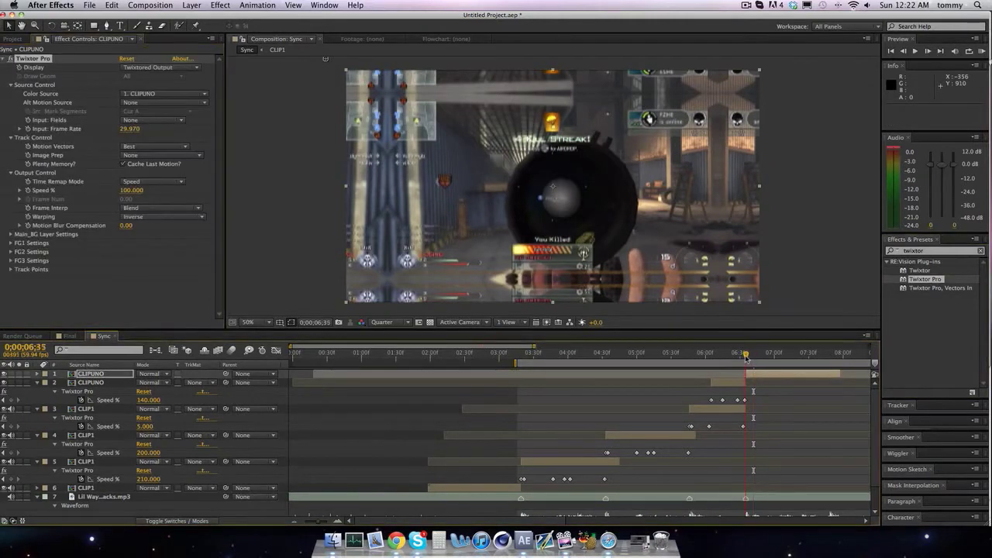
- Set the upper CLIPUNO layer's Twixtor Pro input frame rate to 59.94 and start a Speed % keyframe of 100 at 0;00;06;35
click(745, 358)
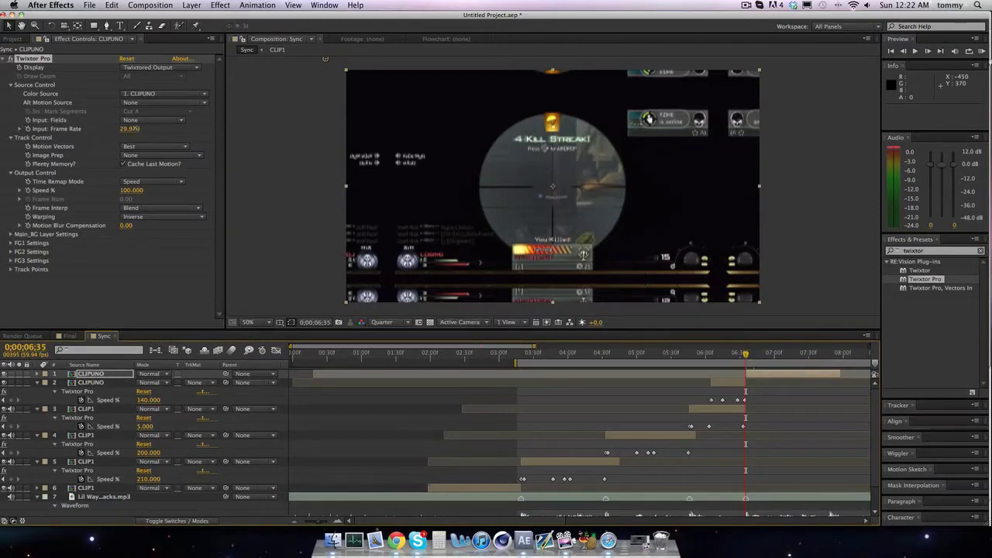
click(130, 128)
text(59.94)
key(Return)
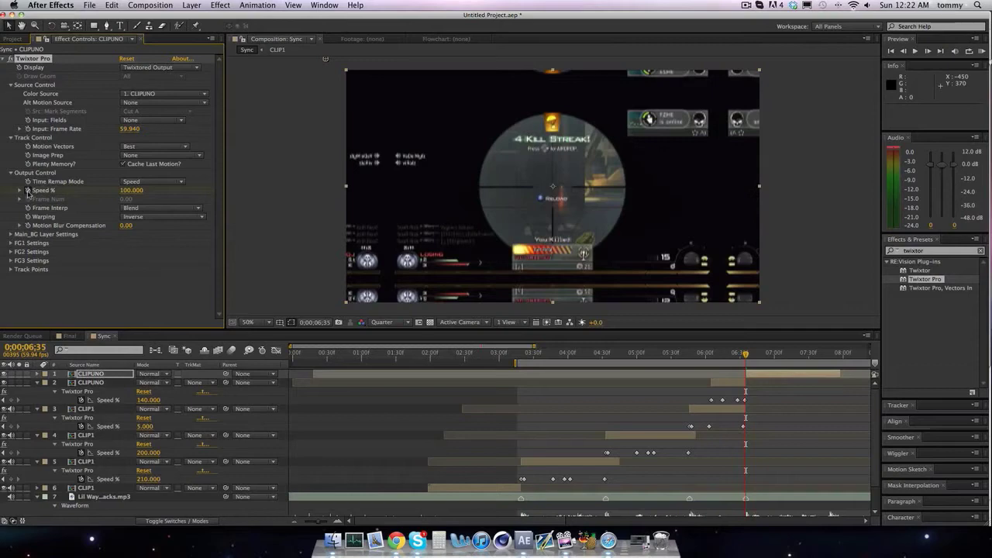
- Add a Speed % keyframe of 10 to the upper CLIPUNO layer at 0;00;06;55 and check the slowdown after the cut
key(shift+Page_Down)
key(shift+Page_Down)
click(129, 191)
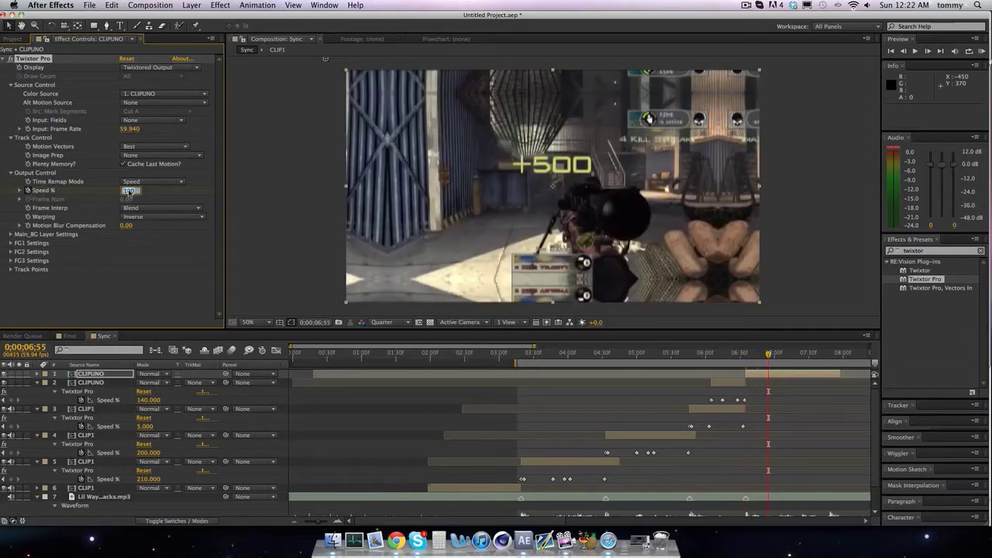
text(10)
key(Return)
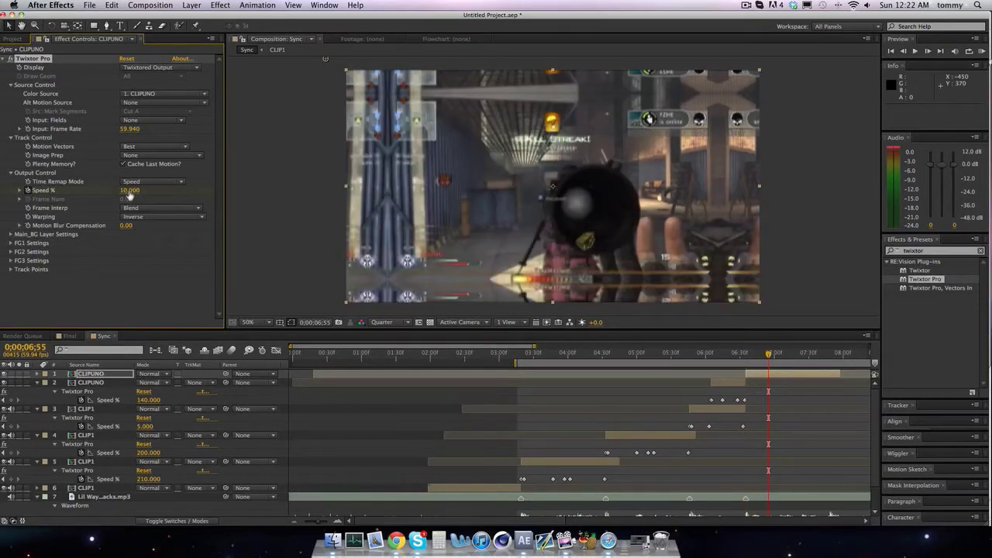
key(shift+Page_Up)
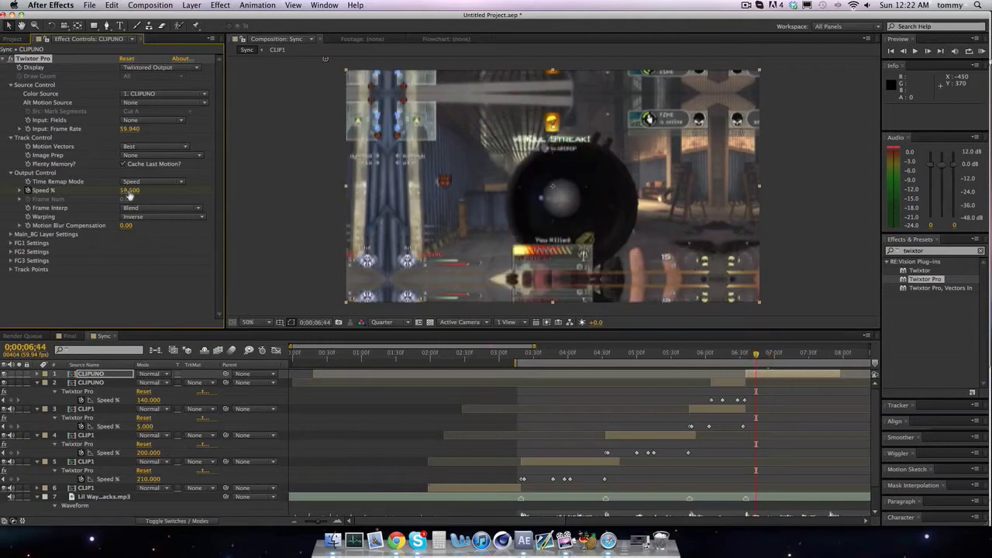
key(shift+Page_Up)
key(Page_Up)
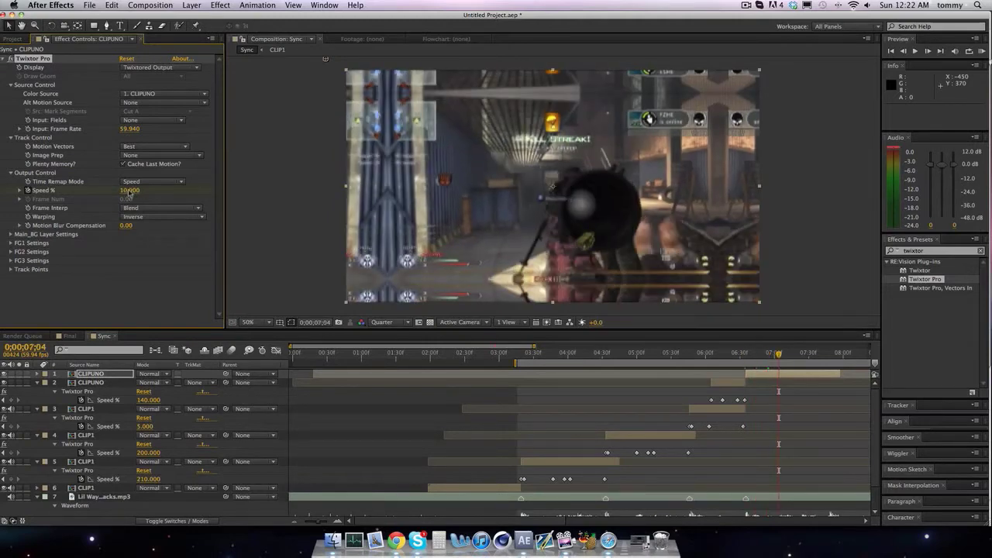
- Open the Final composition and add the Sync composition to it as a layer directly below the AE layer
click(68, 336)
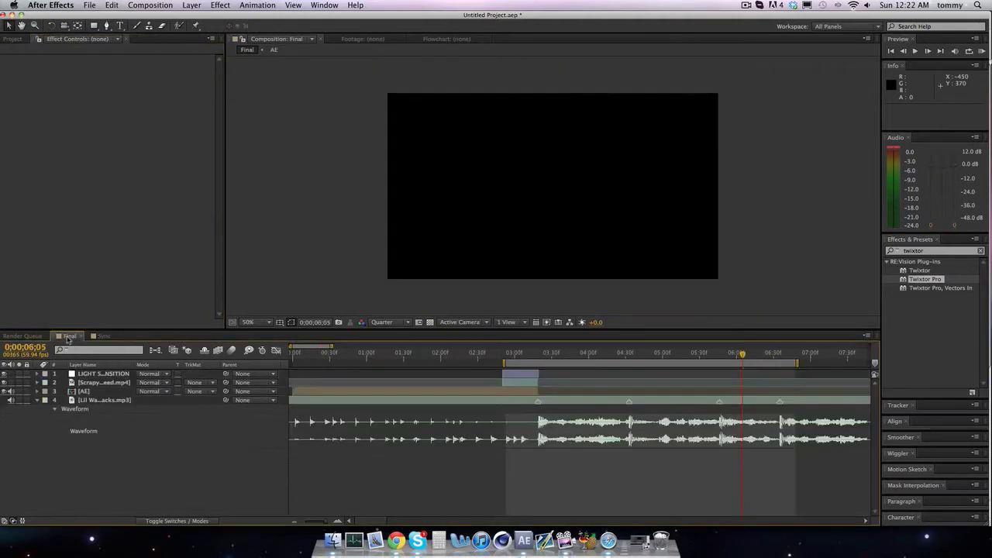
click(14, 39)
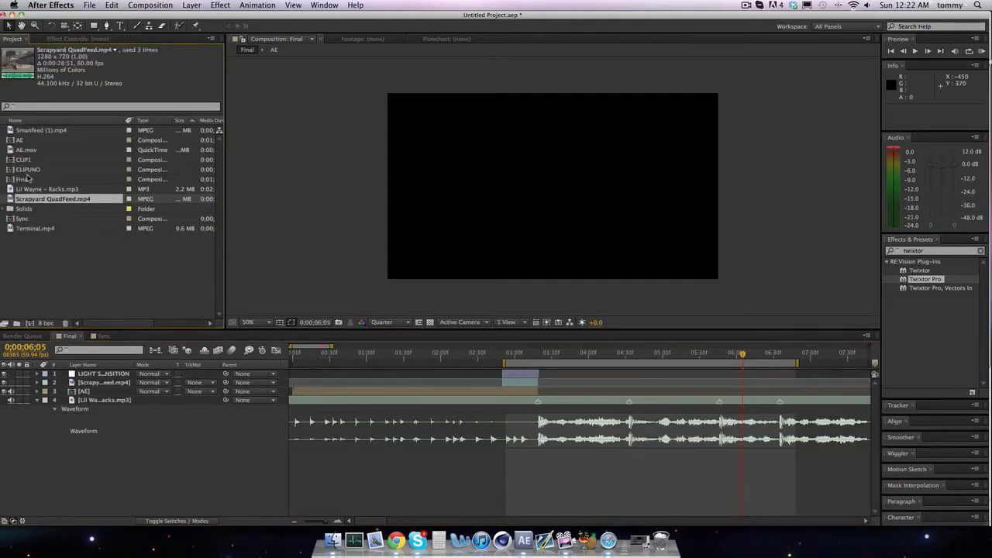
click(28, 180)
drag(28, 180, 30, 179)
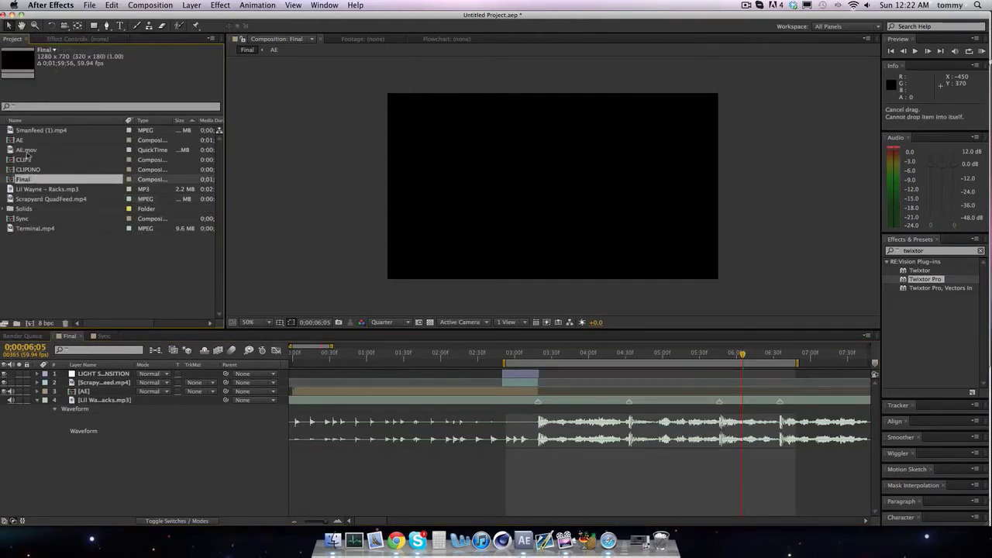
drag(25, 219, 138, 397)
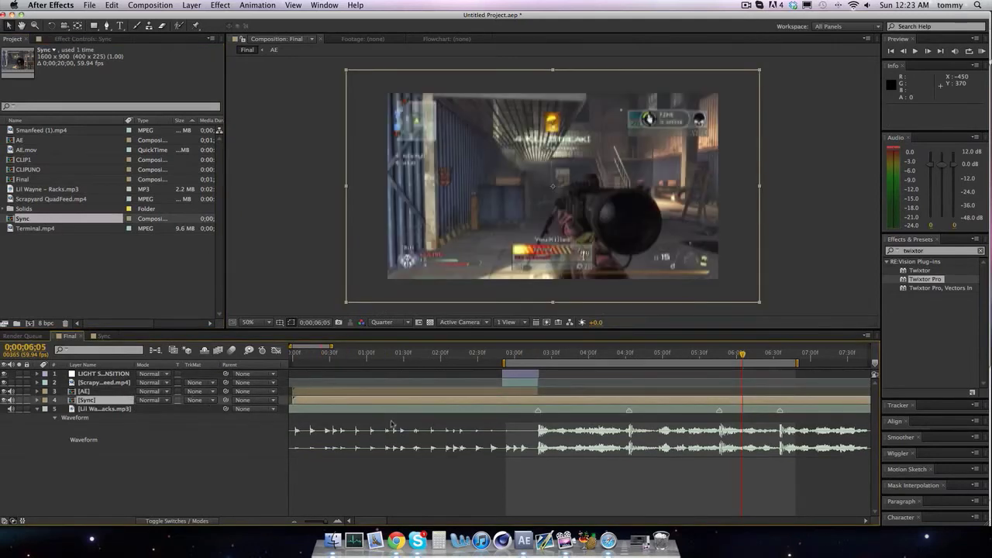
- Check the frames around the first music marker in Final and set the work area start to 0;00;03;04
click(538, 355)
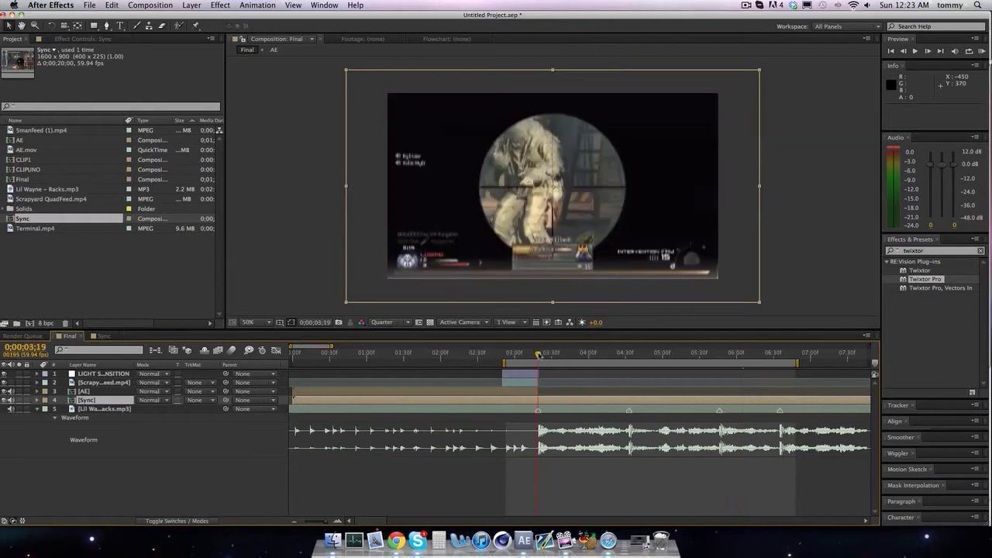
key(Page_Down)
key(Page_Down)
key(Page_Down)
key(Page_Down)
key(Page_Down)
key(Page_Down)
key(Page_Down)
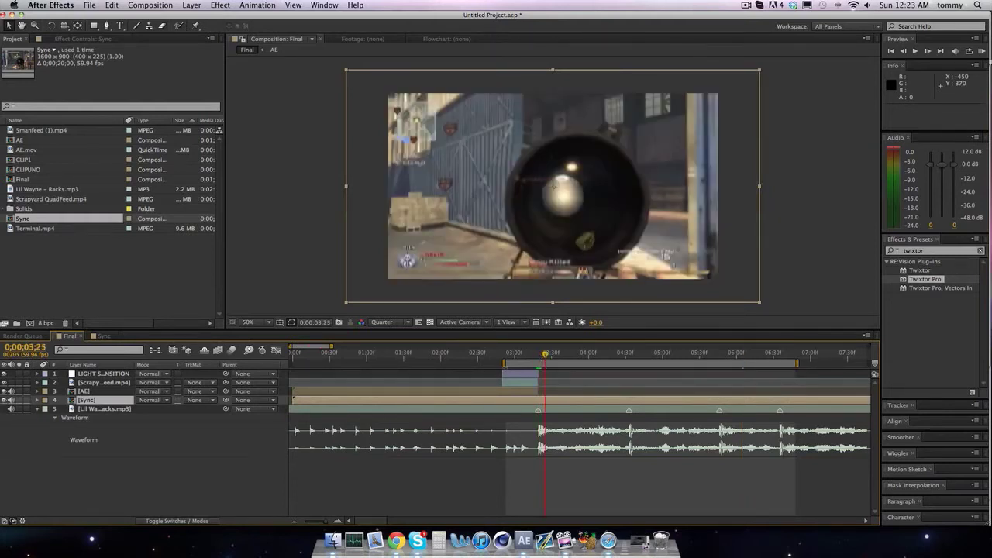
drag(504, 363, 517, 364)
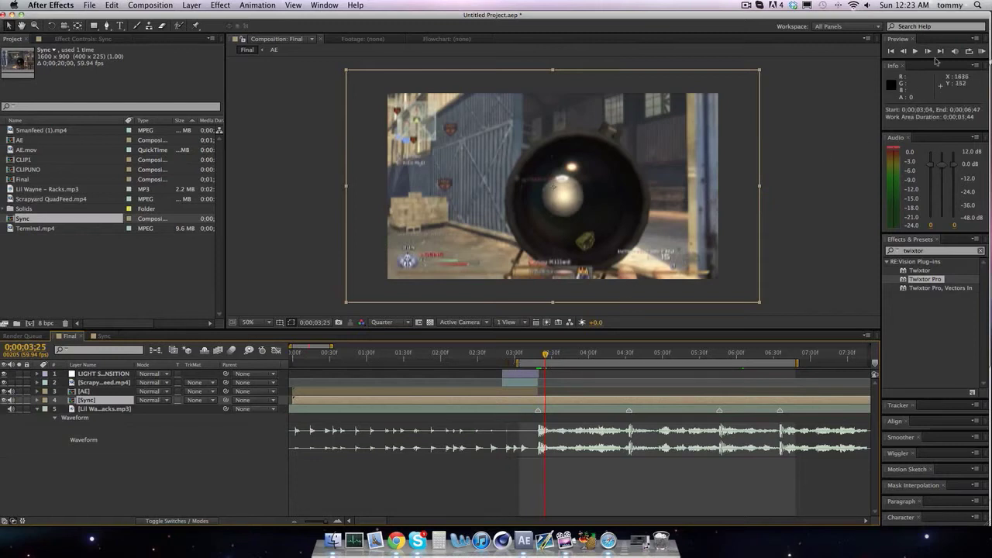
- Play RAM previews of the Final work area to judge how the clips sync to the music
click(982, 50)
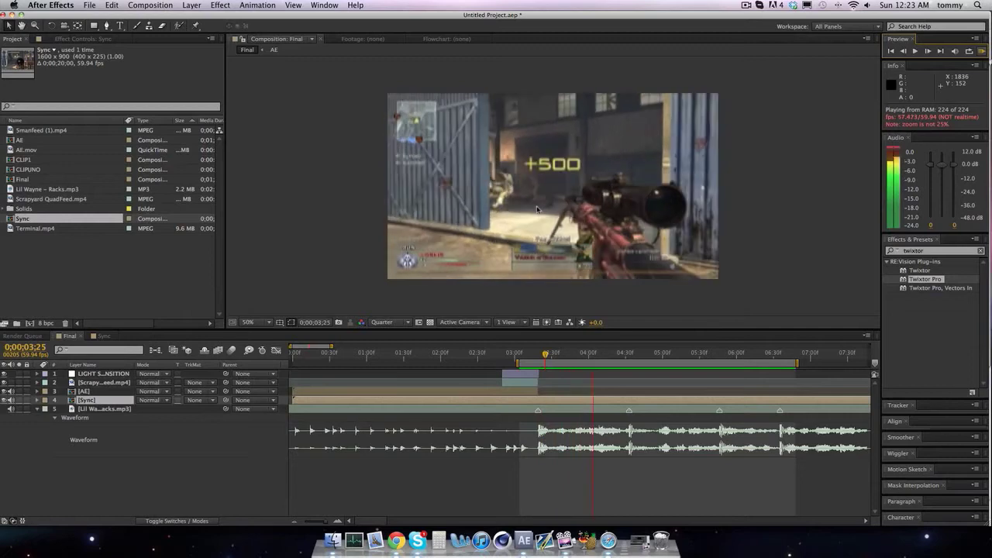
key(space)
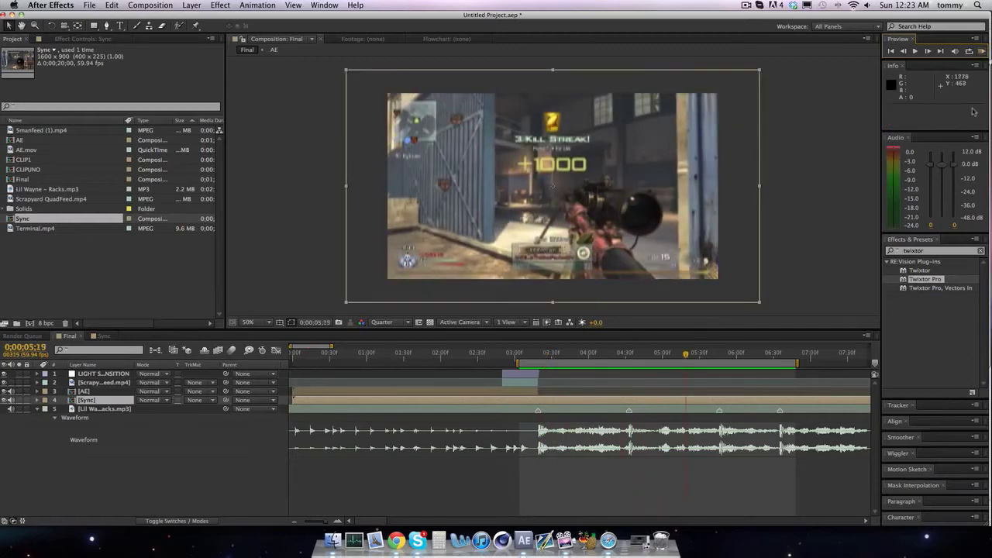
click(982, 51)
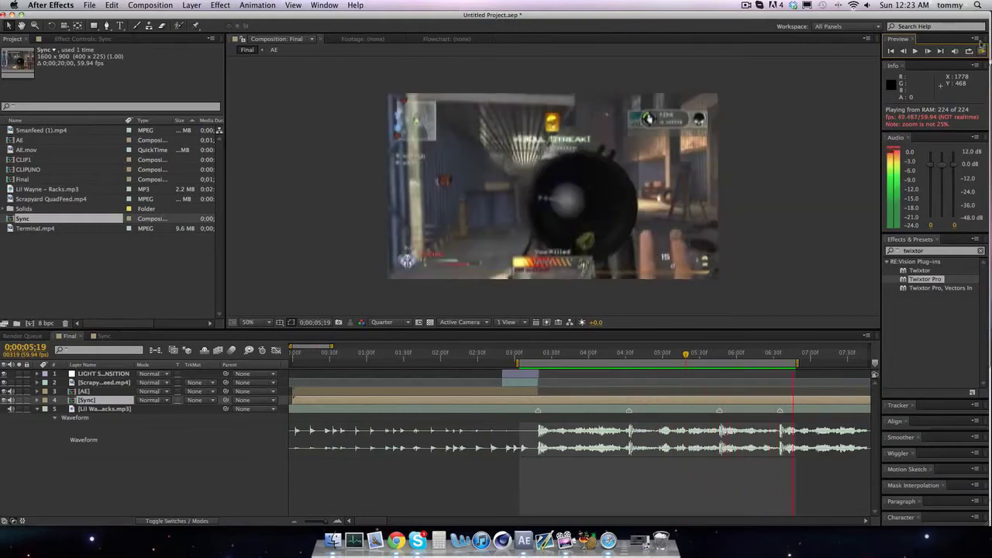
click(981, 51)
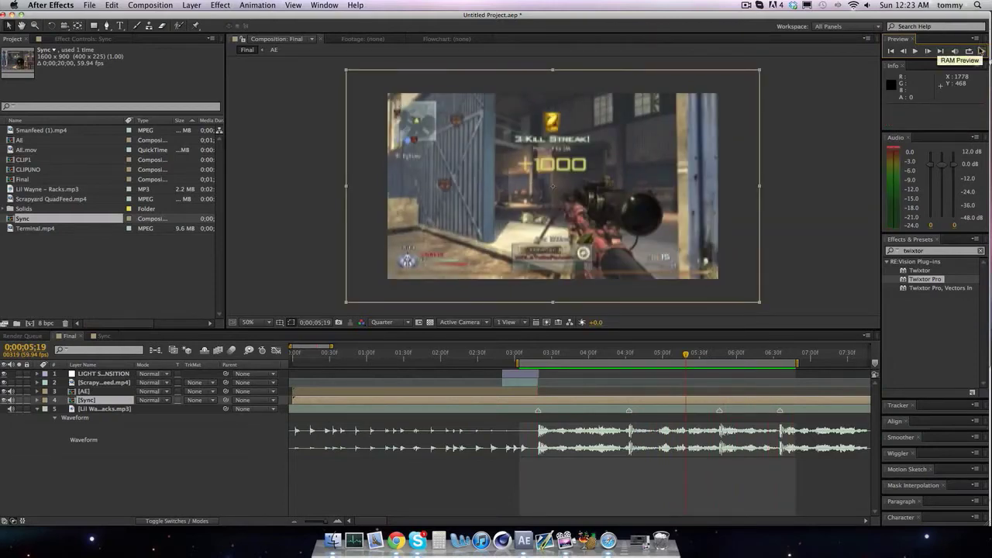
click(980, 51)
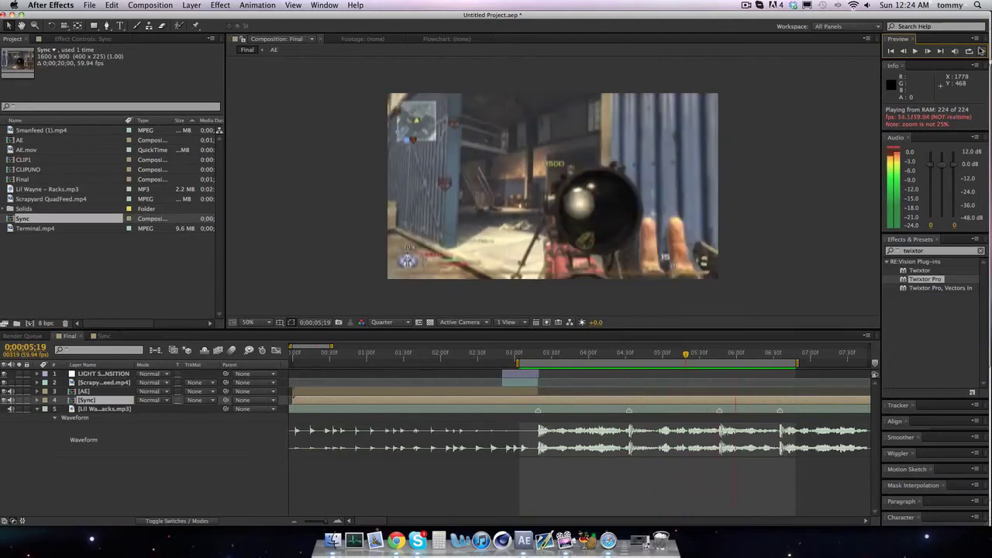
key(space)
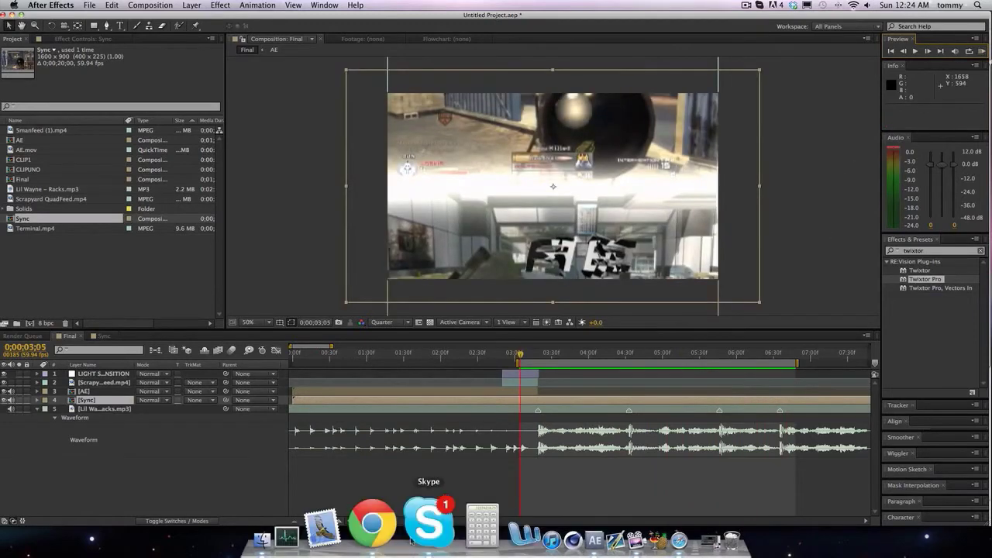
- Quit the background application that is no longer needed
right_click(608, 539)
click(614, 472)
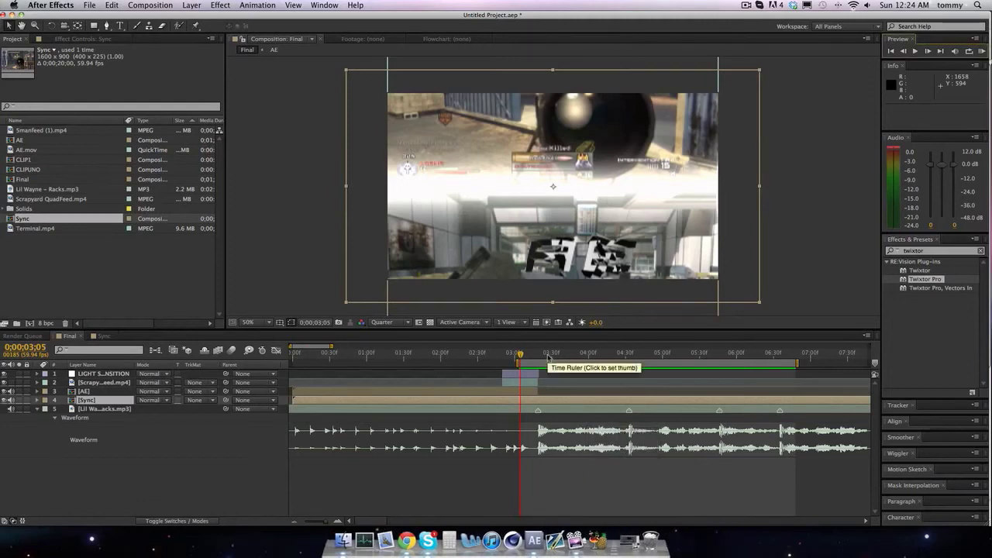
- Pre-compose the top two CLIPUNO layers in the Sync composition as CLIPUNO(lol) and cut away the part before 0;00;06;05
click(104, 336)
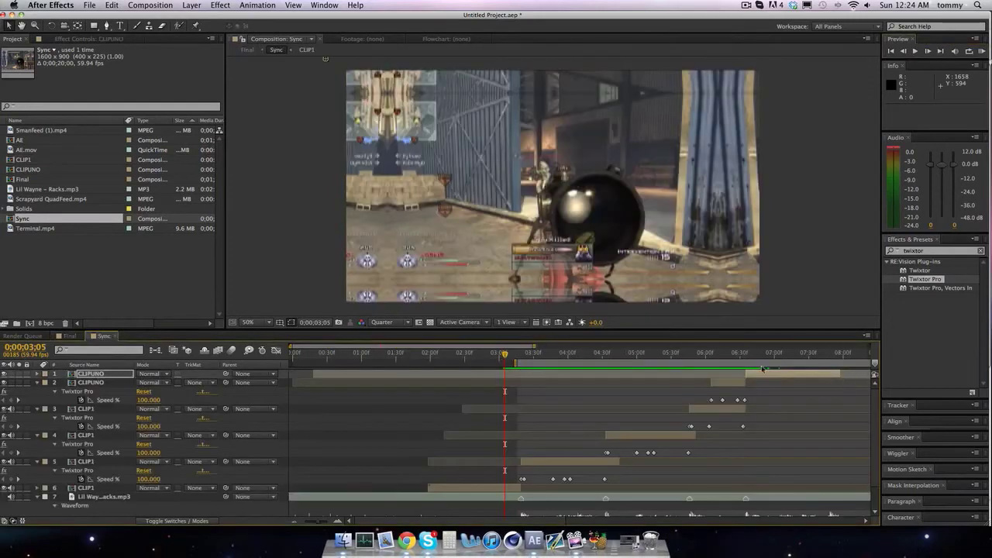
click(713, 357)
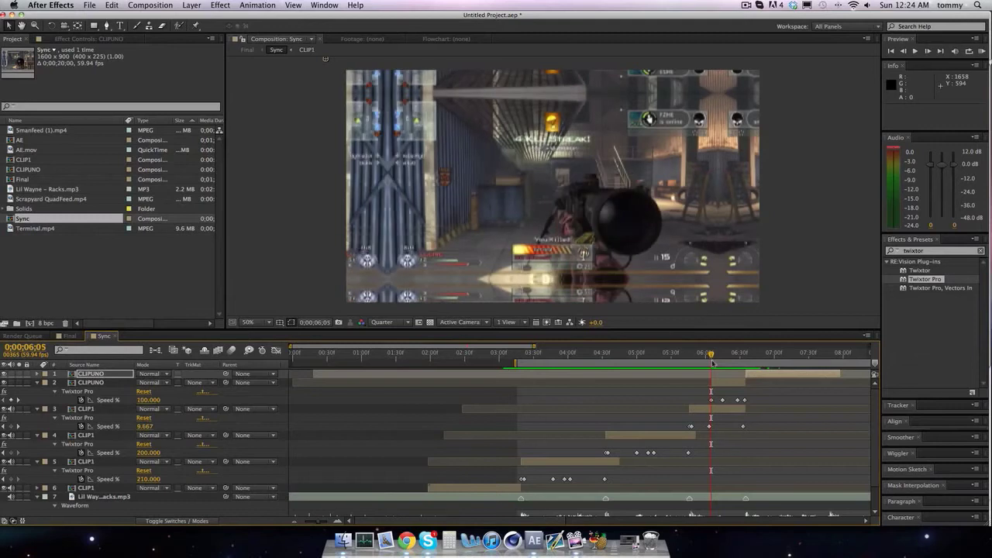
click(516, 363)
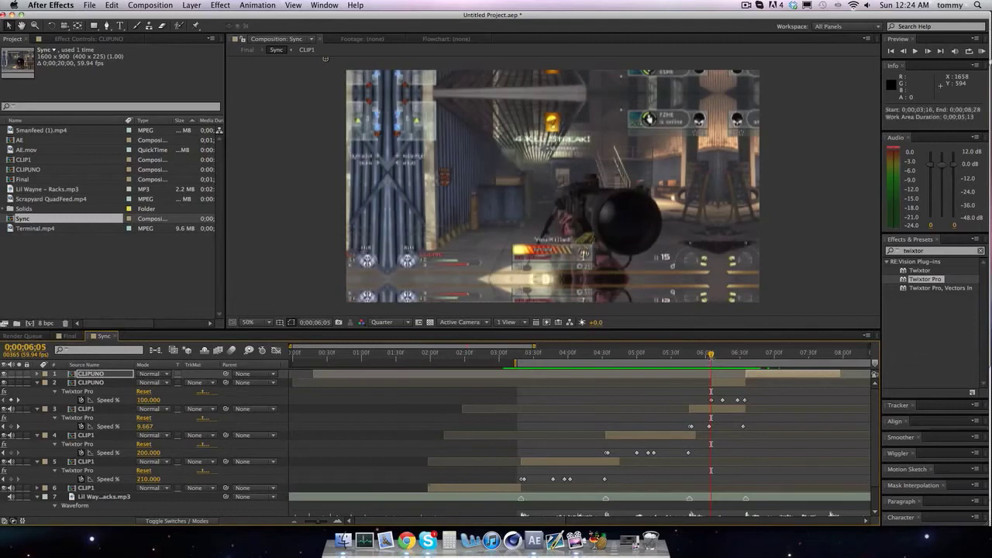
shift+click(722, 382)
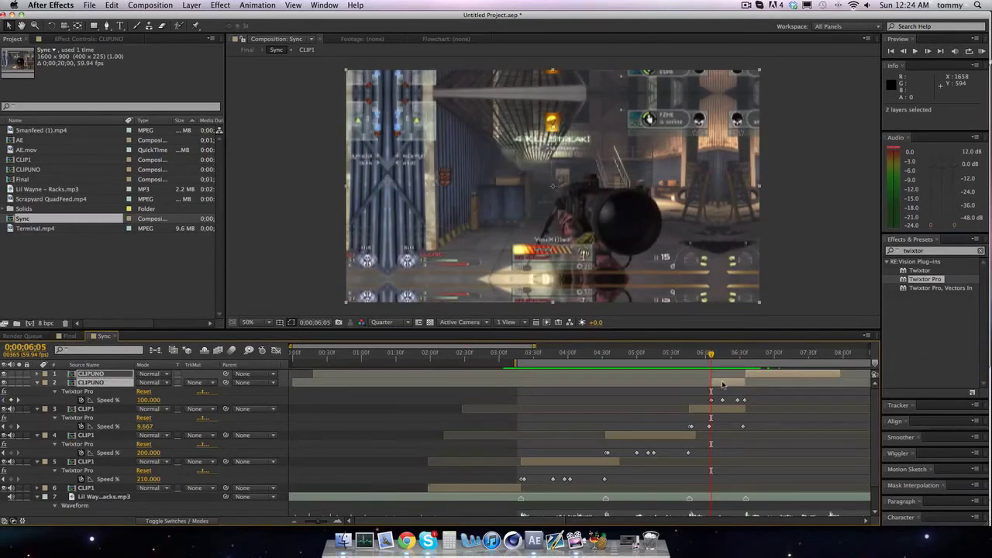
right_click(722, 384)
click(756, 456)
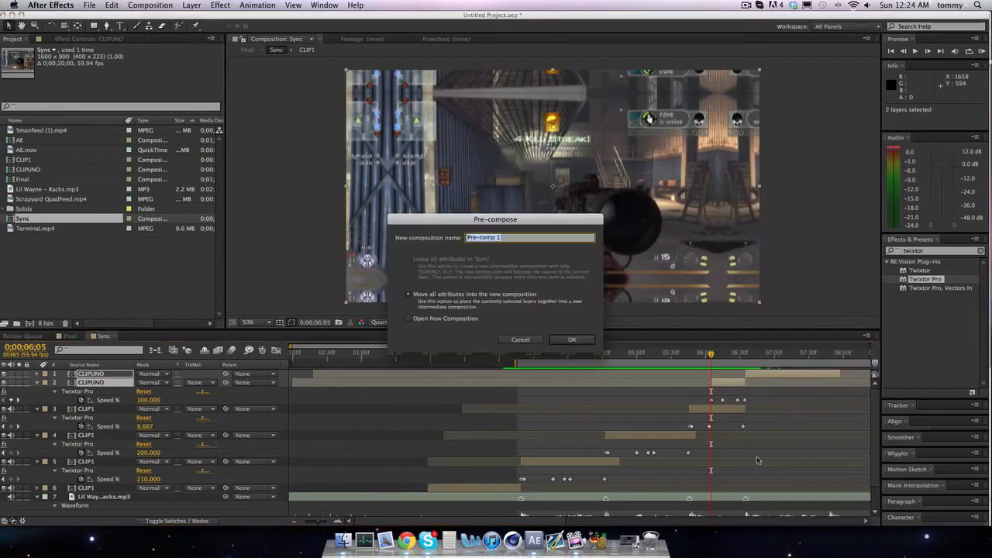
text(CLIPUNO(lol)
click(581, 342)
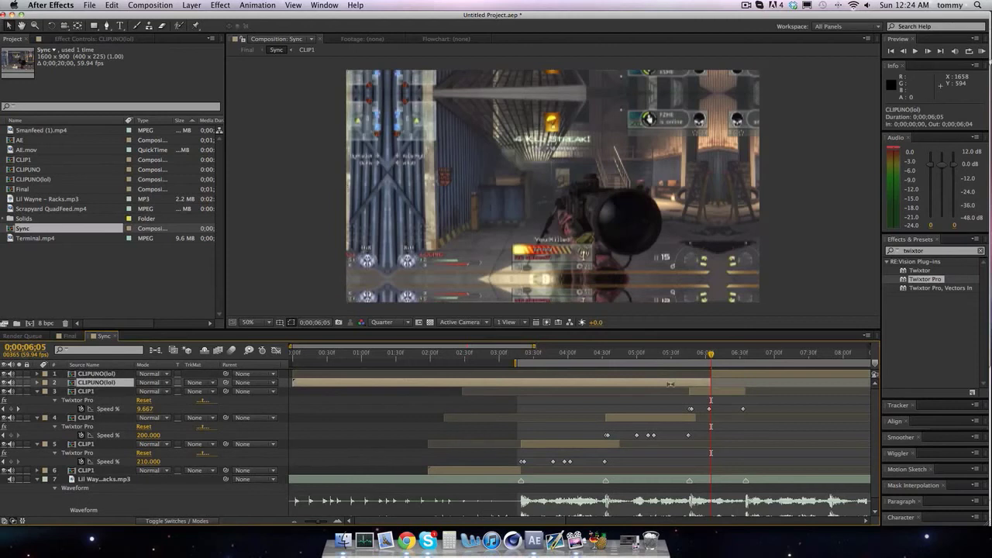
- Keyframe the CLIPUNO(lol) layer's opacity from 0% at 0;00;06;05 to 100% at 0;00;06;25
click(727, 376)
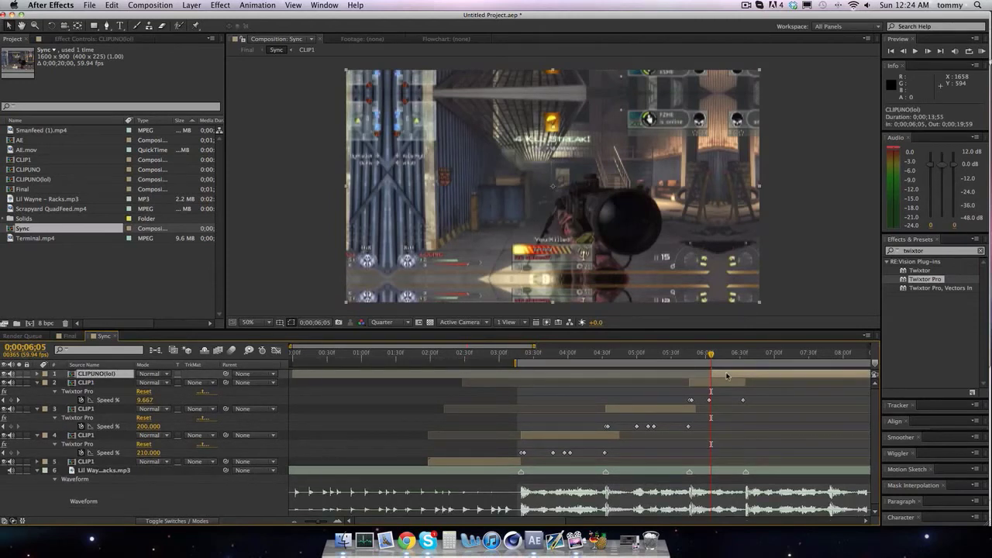
key(t)
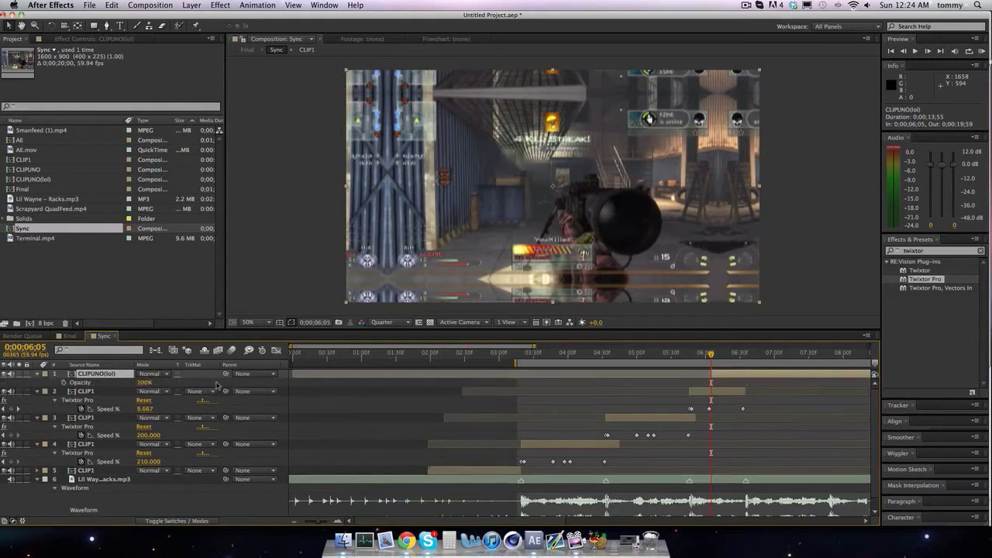
click(131, 384)
click(144, 383)
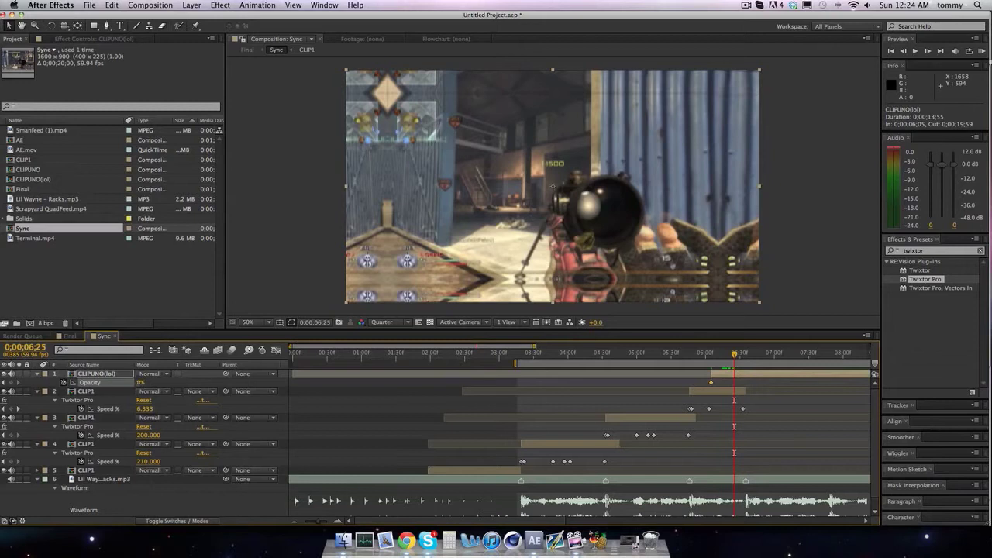
click(141, 383)
text(100)
key(Return)
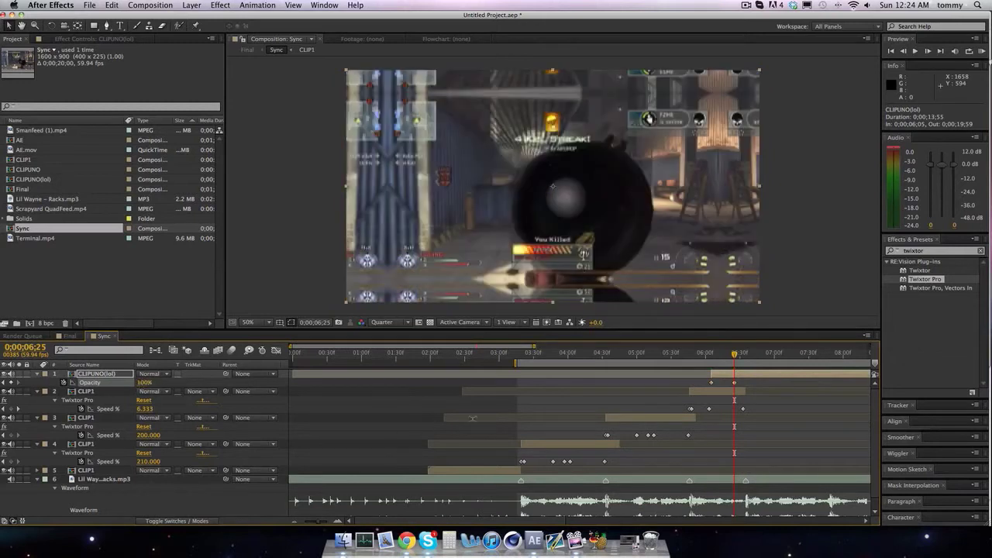
- Keyframe the opacity of the CLIP1 layer directly below CLIPUNO(lol) from 100% at 0;00;06;05 to 0% at 0;00;06;25
click(715, 395)
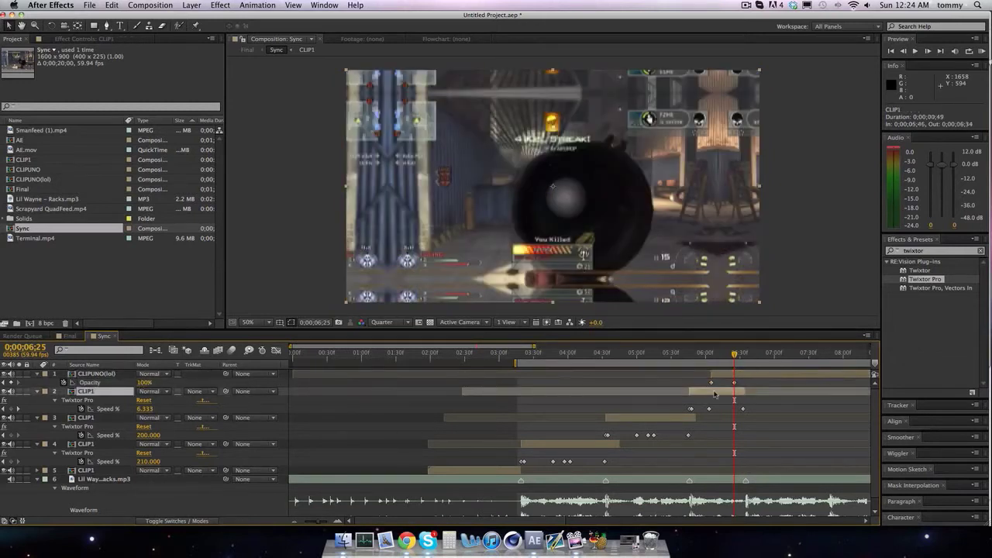
key(t)
key(t)
key(t)
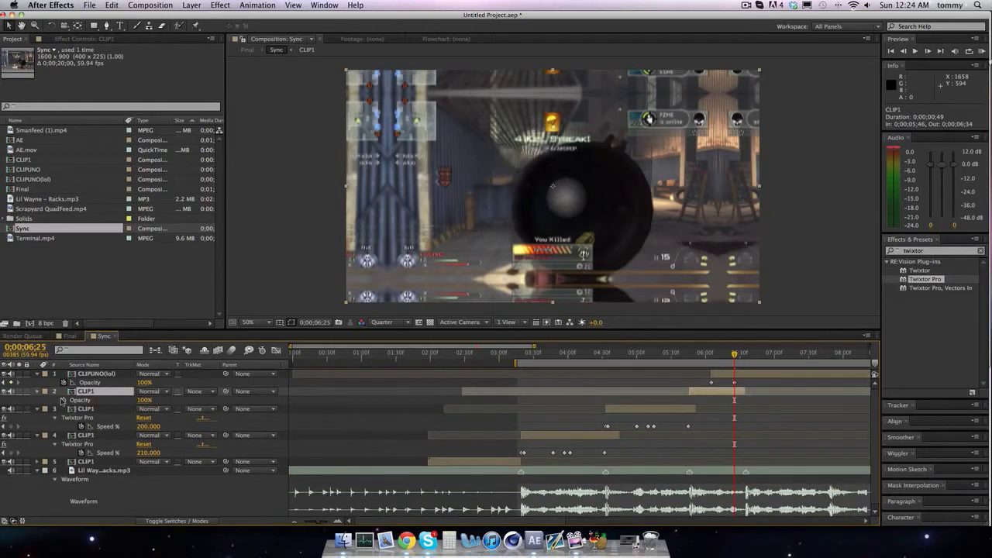
click(63, 400)
click(144, 400)
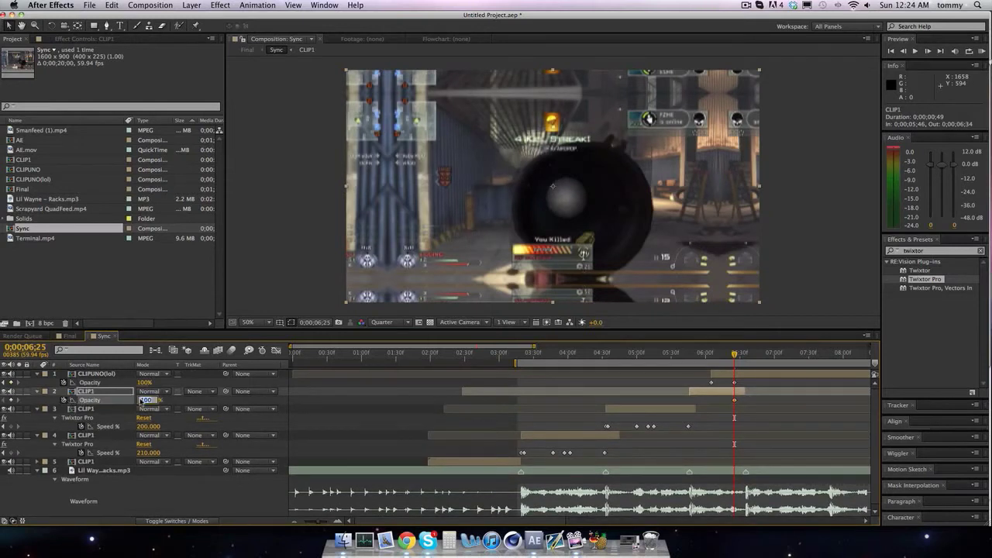
text(0)
key(Return)
key(j)
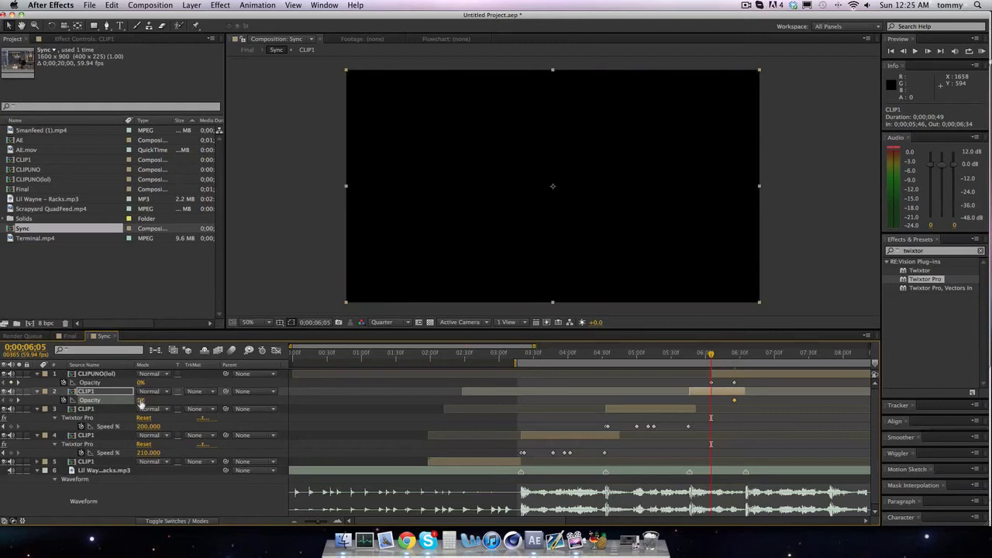
click(142, 400)
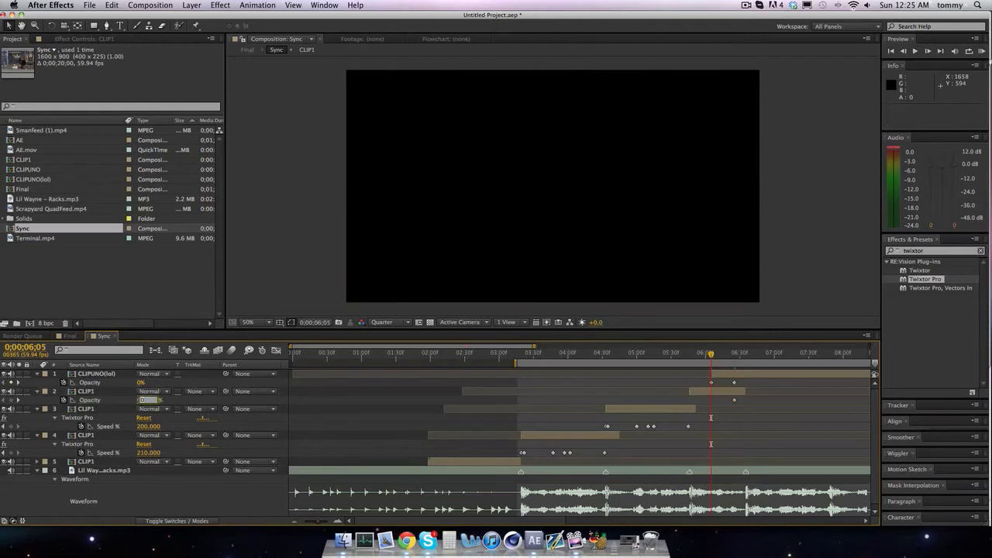
text(100)
key(Return)
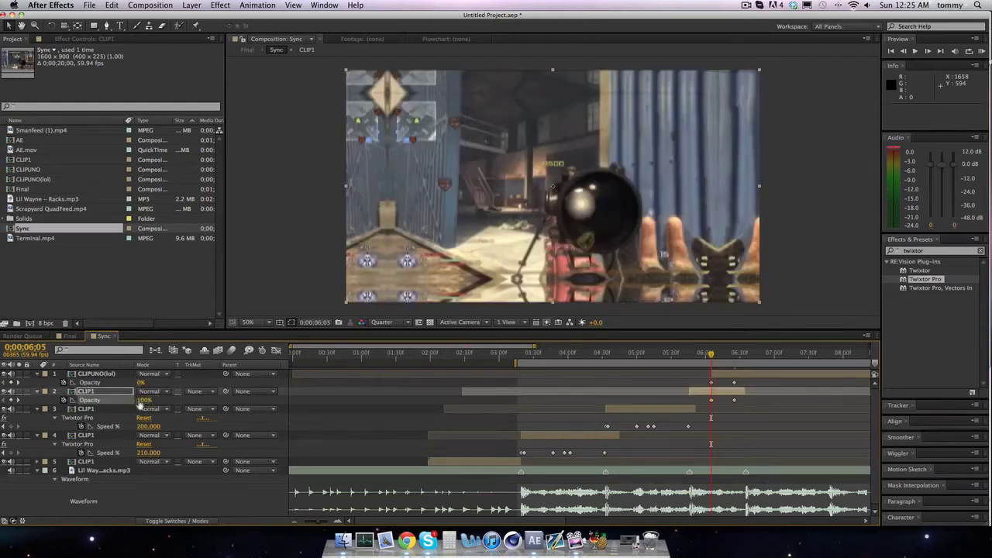
- Add an adjustment layer above all clips in Sync and trim it to span 0;00;06;05 to 0;00;06;25
click(194, 5)
mouse_move(209, 17)
click(364, 80)
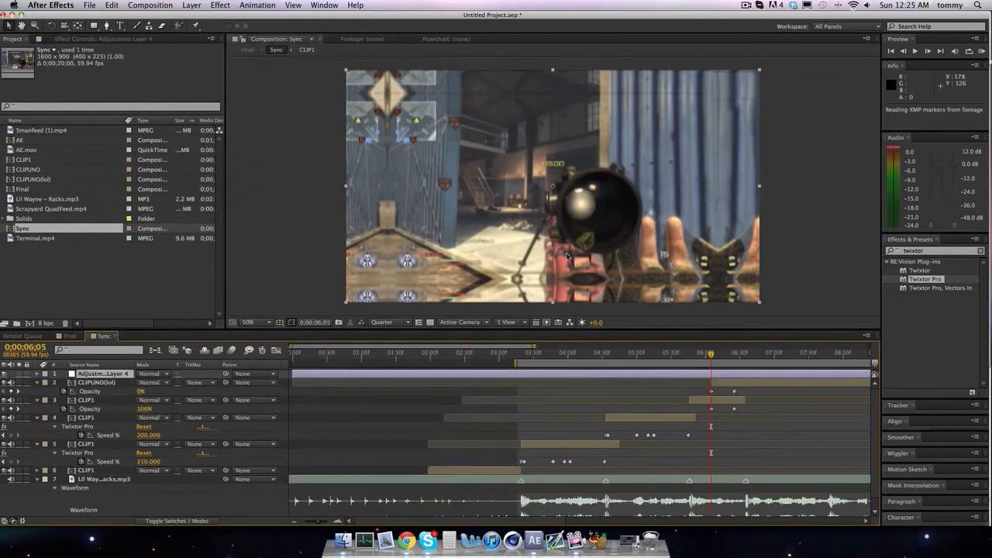
key(super+shift+d)
click(696, 386)
key(Delete)
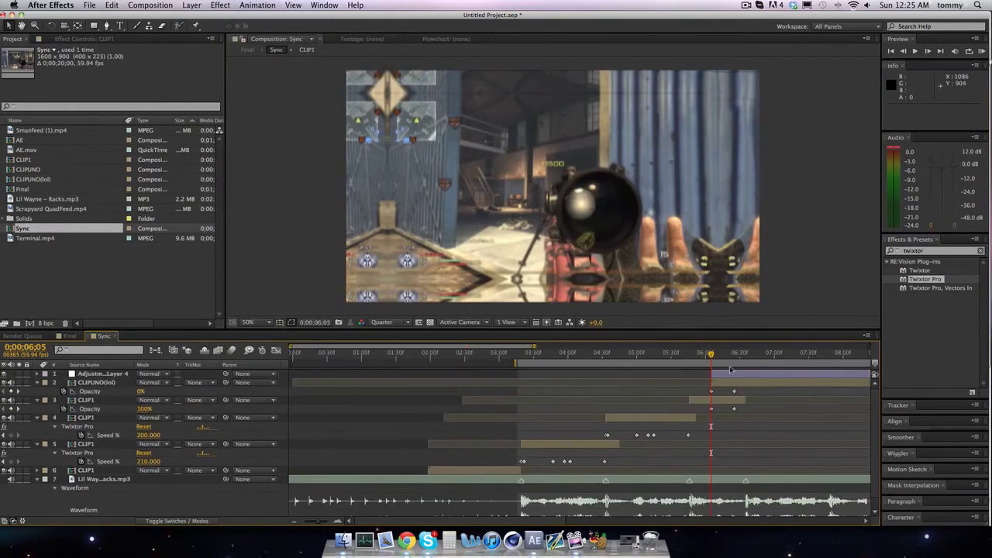
click(734, 355)
click(741, 378)
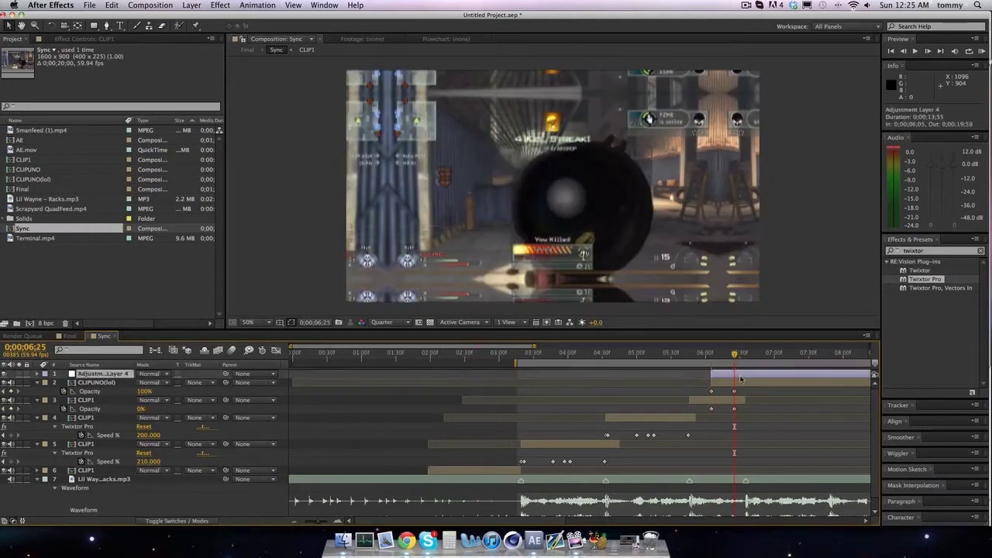
key(super+shift+d)
key(Delete)
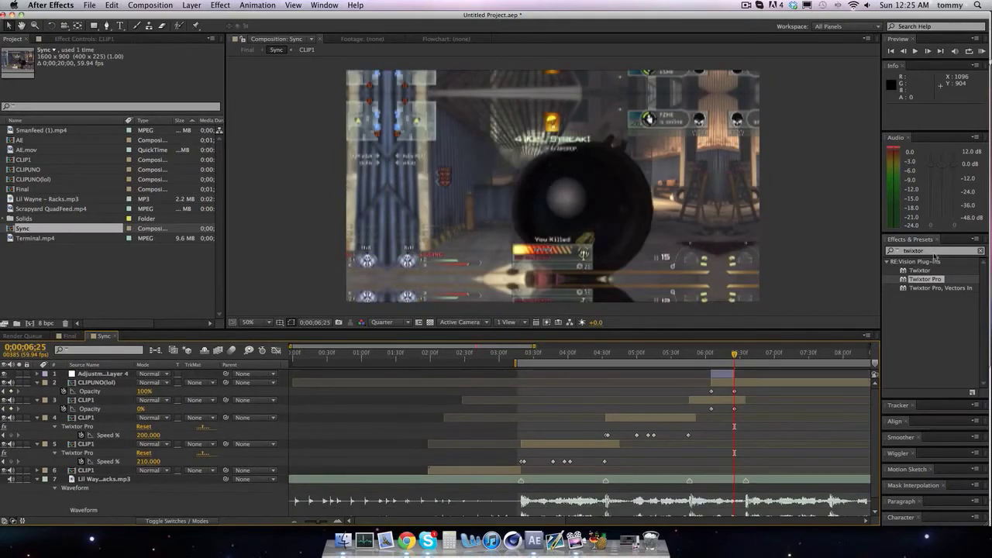
- Search the effects for "turbulent" and apply Turbulent Displace to the adjustment layer
drag(934, 252, 822, 232)
text(turub)
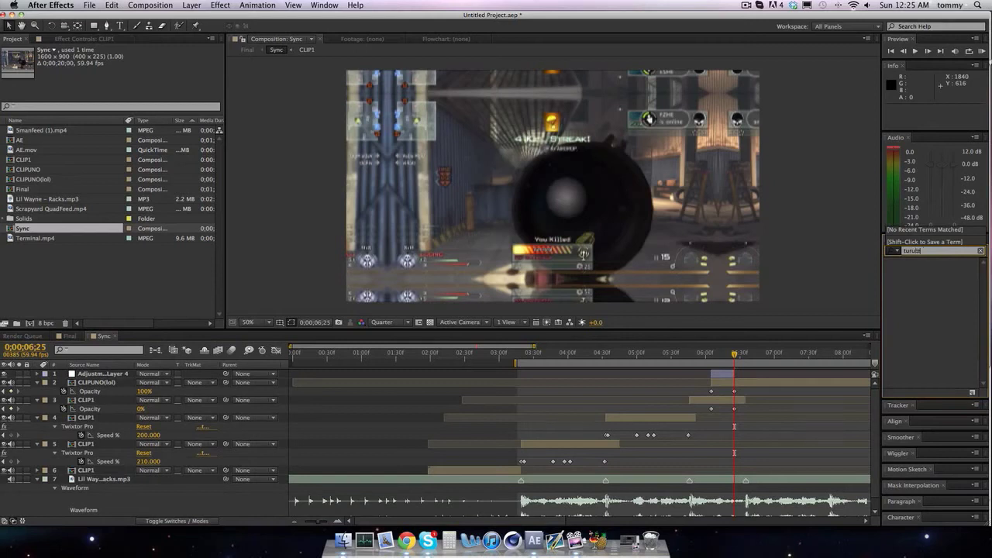
key(BackSpace)
key(BackSpace)
text(bulent)
drag(935, 270, 713, 374)
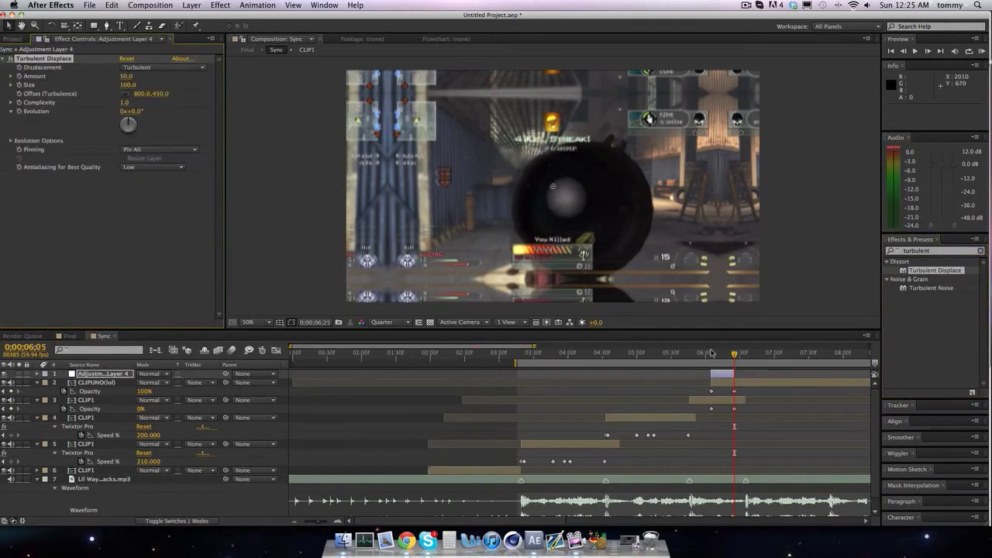
- At 0;00;06;05, keyframe Turbulent Displace with Amount 0 and Evolution 0°, and set Complexity to 1.1
click(711, 354)
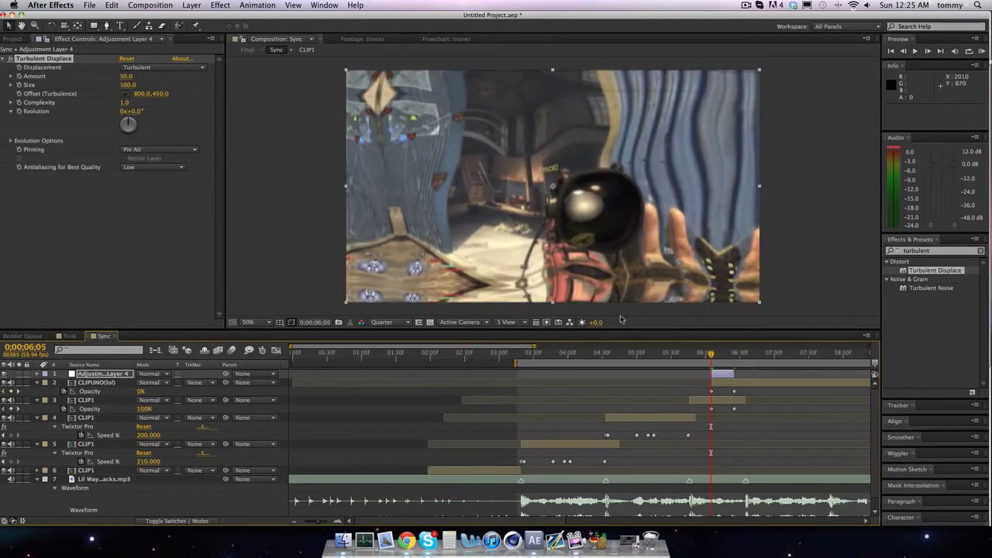
click(129, 68)
click(95, 84)
click(125, 76)
text(0)
key(Return)
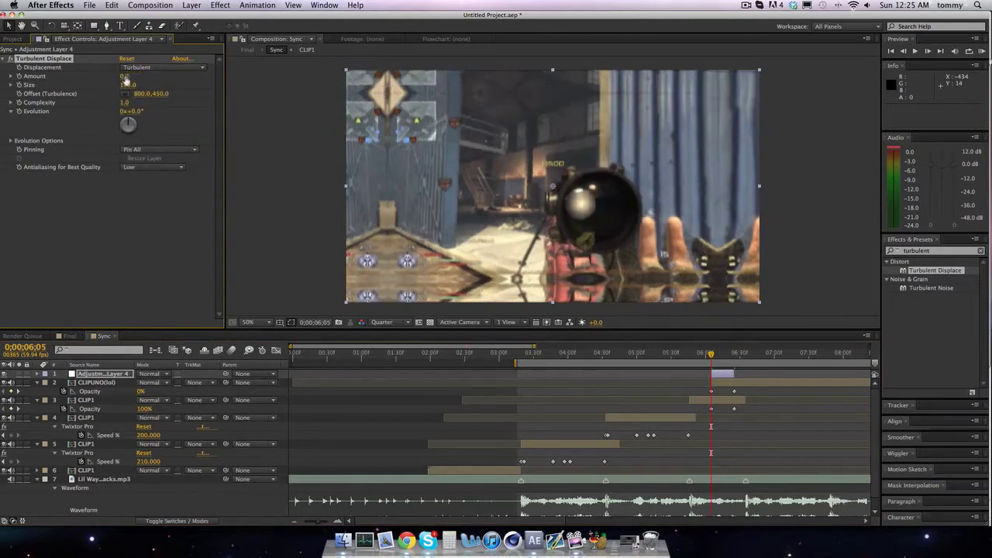
click(125, 102)
text(1.1)
key(Return)
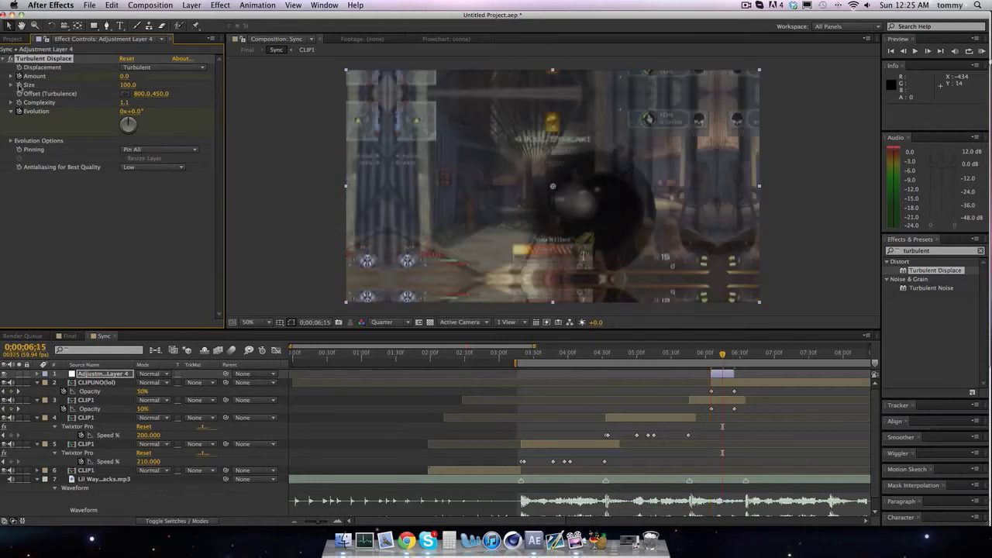
- At 0;00;06;15, set the Turbulent Displace Amount to 94 and Evolution to 180°
key(shift+Page_Down)
drag(163, 76, 170, 76)
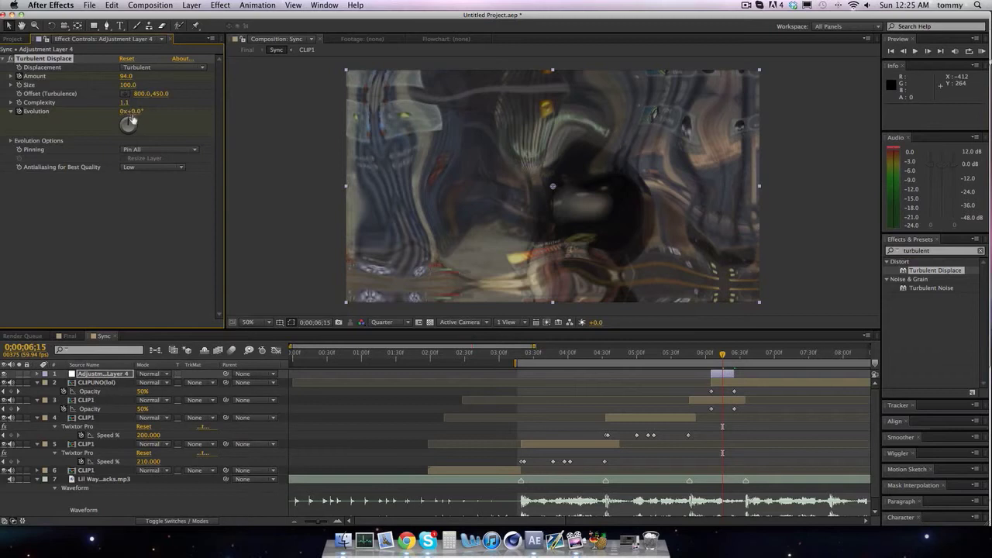
click(128, 113)
text(180)
key(Return)
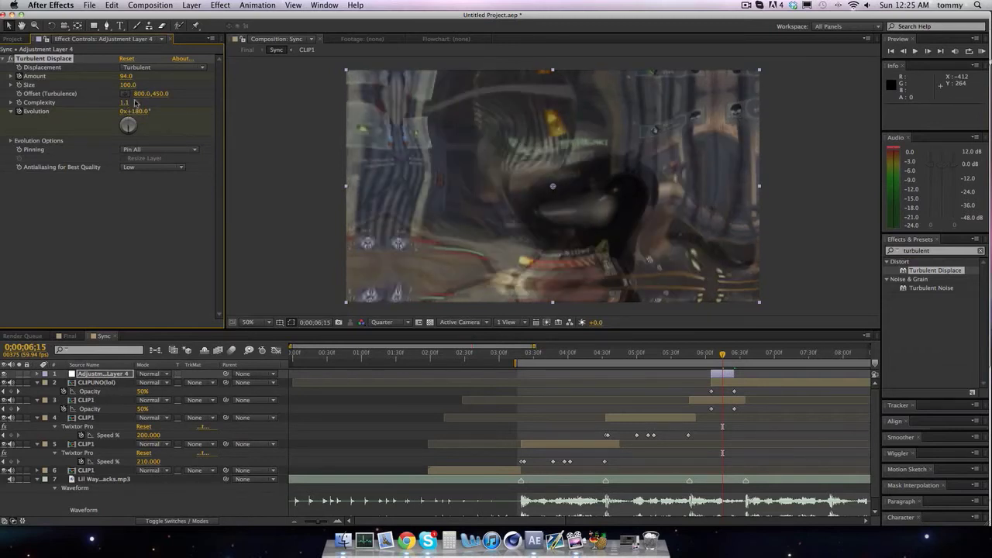
- Extend the adjustment layer by one frame, splitting it at 0;00;06;26 and deleting the remainder after the cut
key(shift+Page_Down)
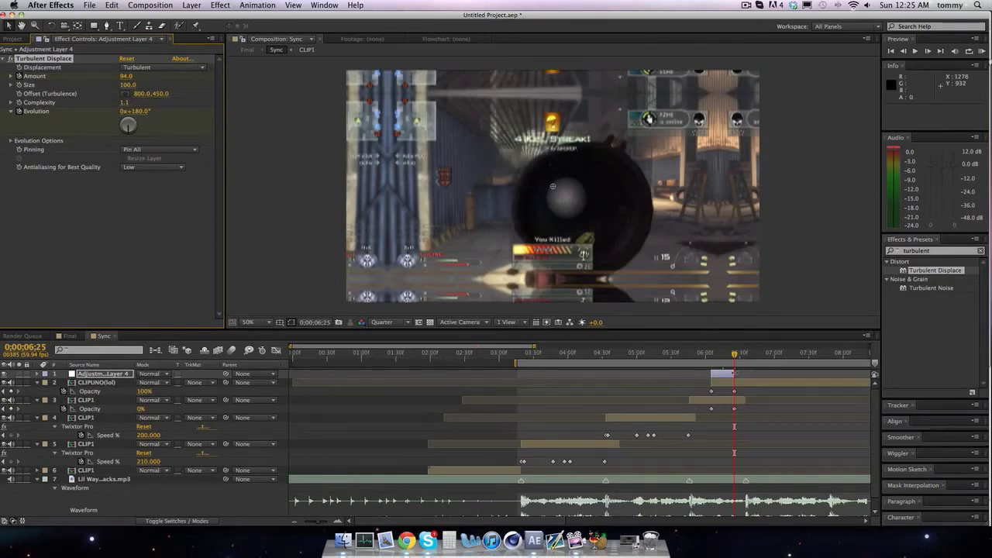
click(720, 374)
drag(745, 374, 735, 375)
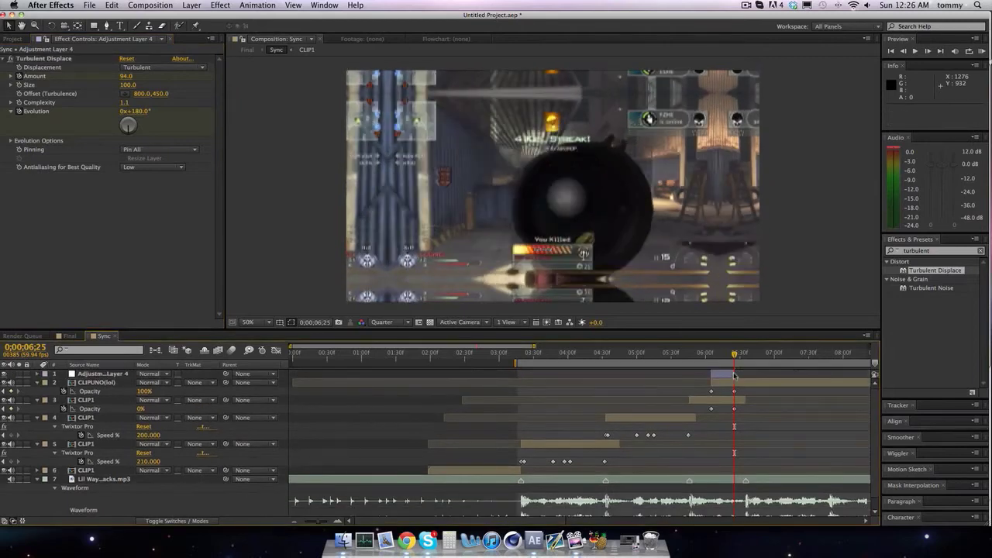
key(super+z)
key(super+z)
key(Page_Down)
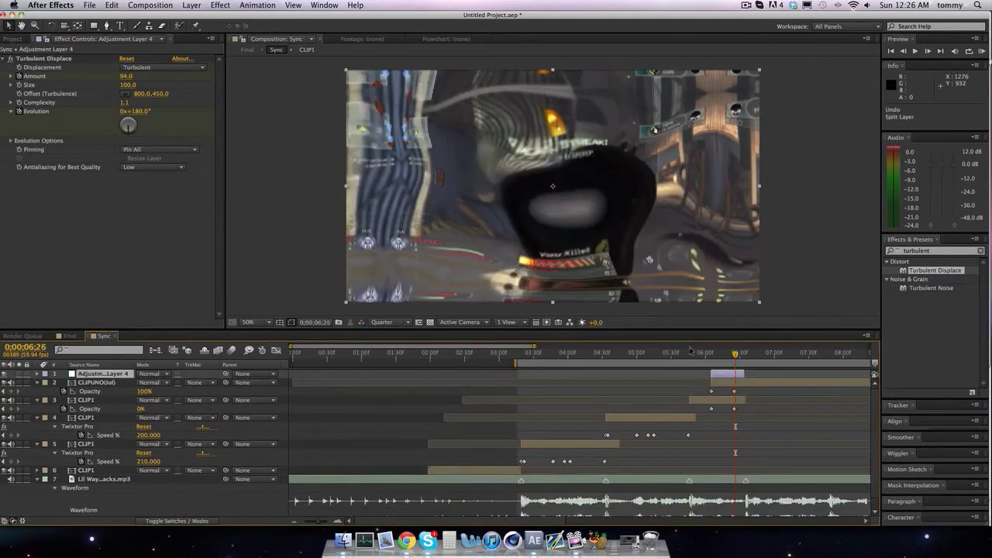
key(super+shift+d)
key(Home)
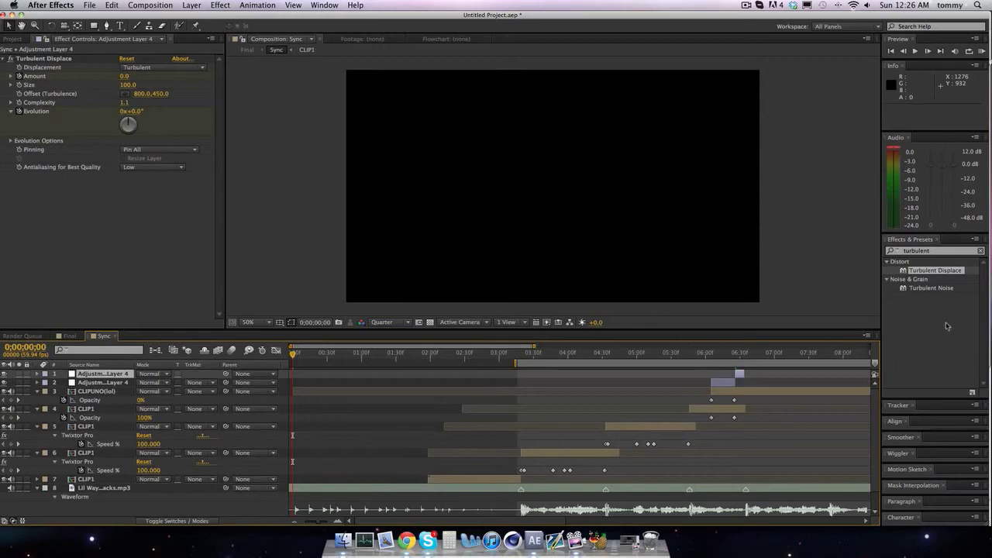
key(Delete)
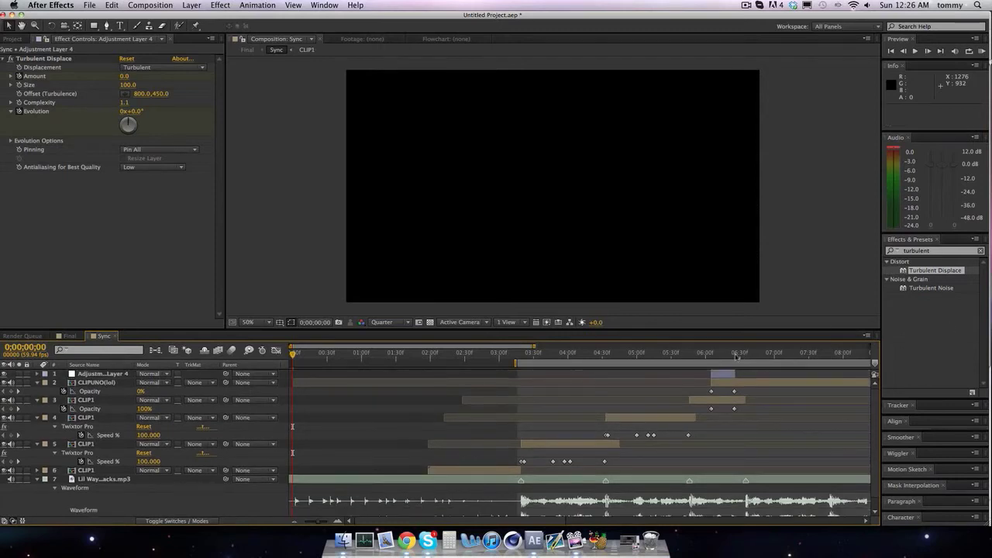
- At 0;00;06;25, set the Turbulent Displace Amount to 0
click(734, 356)
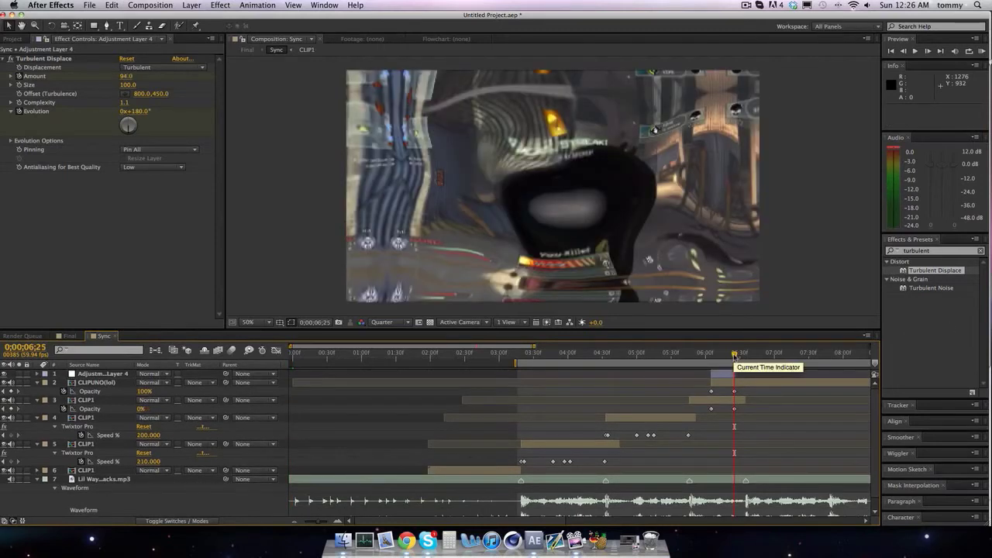
click(735, 356)
click(734, 356)
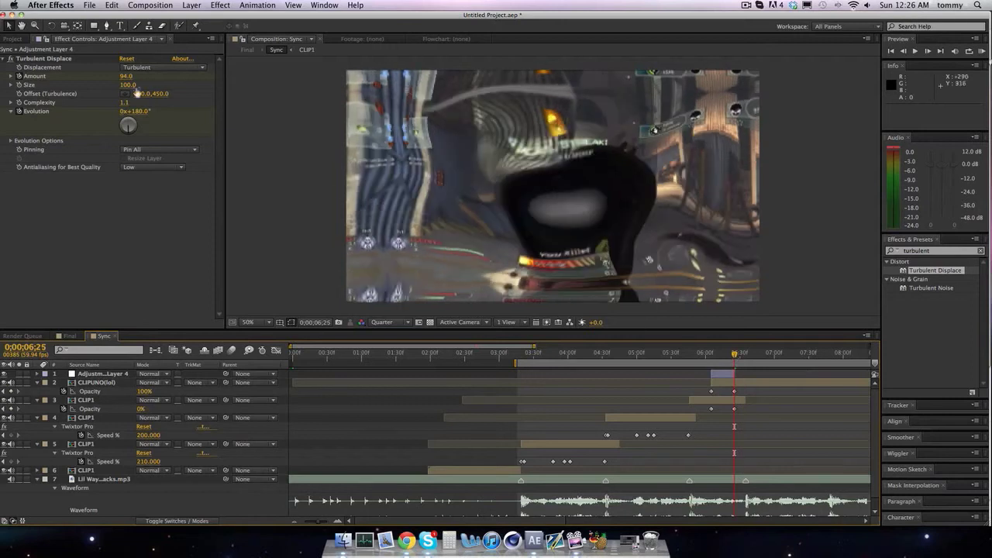
click(127, 77)
text(0)
key(Return)
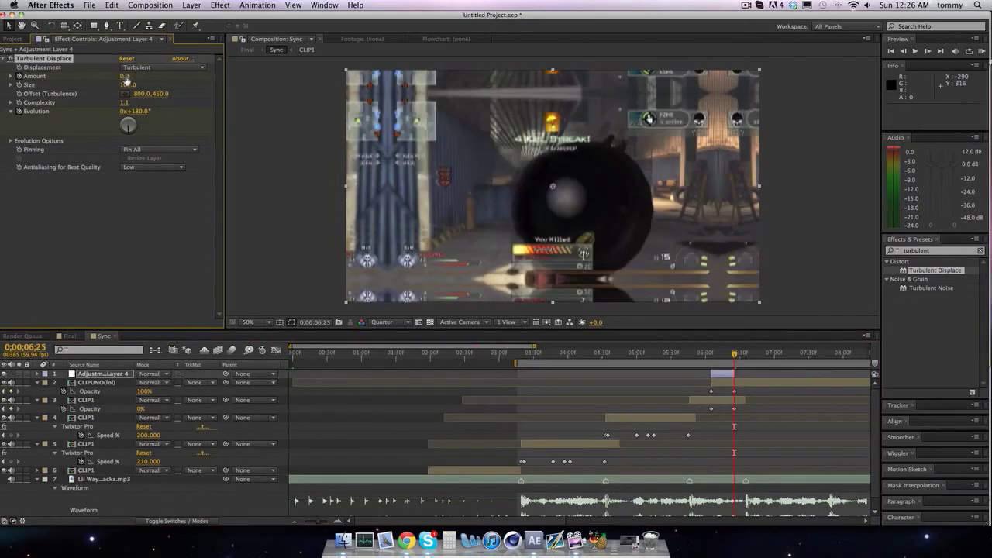
- Set the Turbulent Displace Evolution to 360° at 0;00;06;25 and scrub back through the transition to check the distortion
click(136, 111)
key(Return)
click(136, 112)
text(360)
key(Return)
click(721, 354)
click(715, 355)
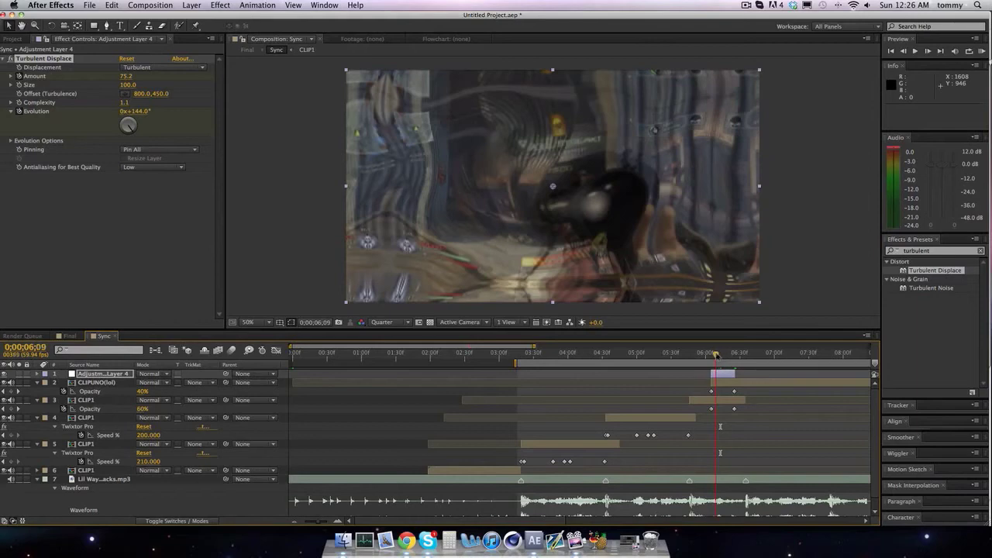
click(718, 355)
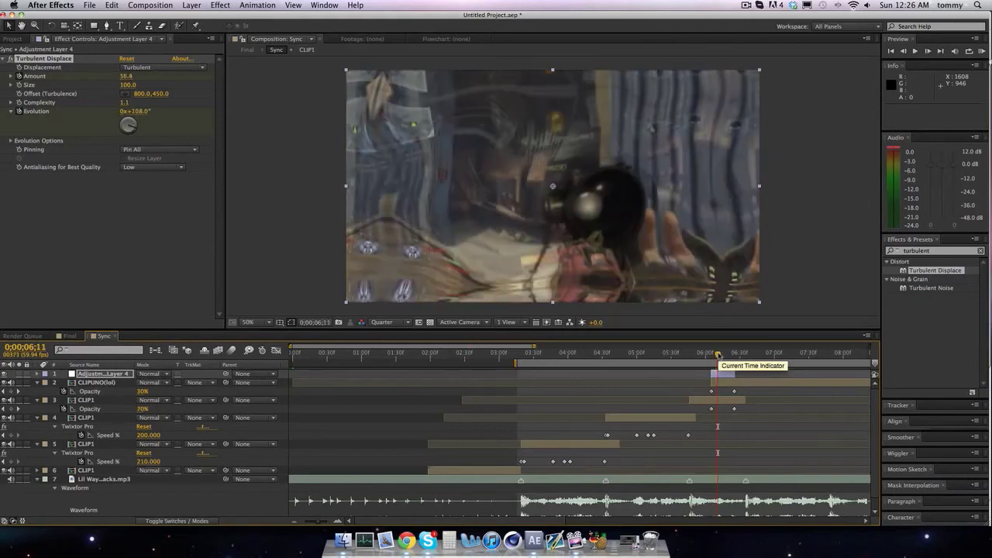
click(720, 354)
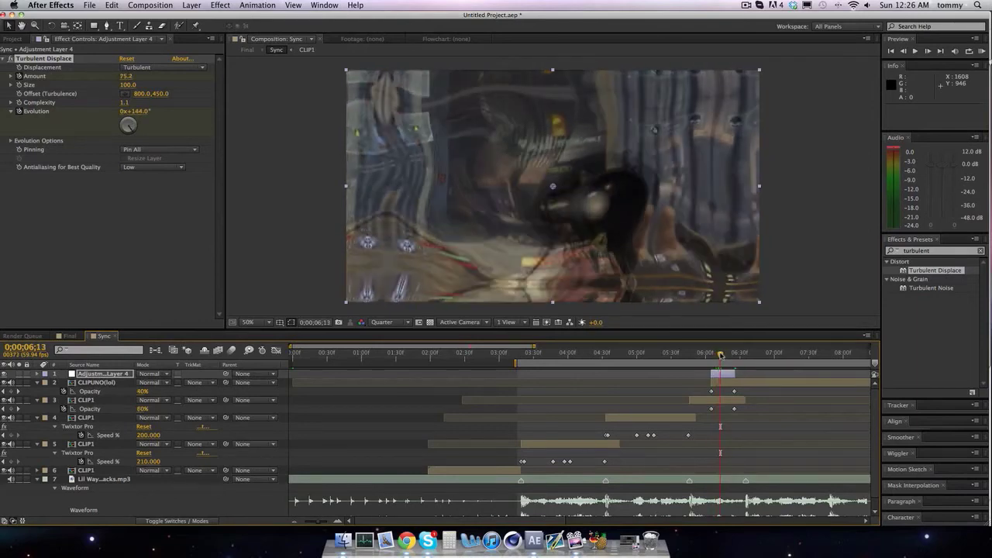
click(724, 355)
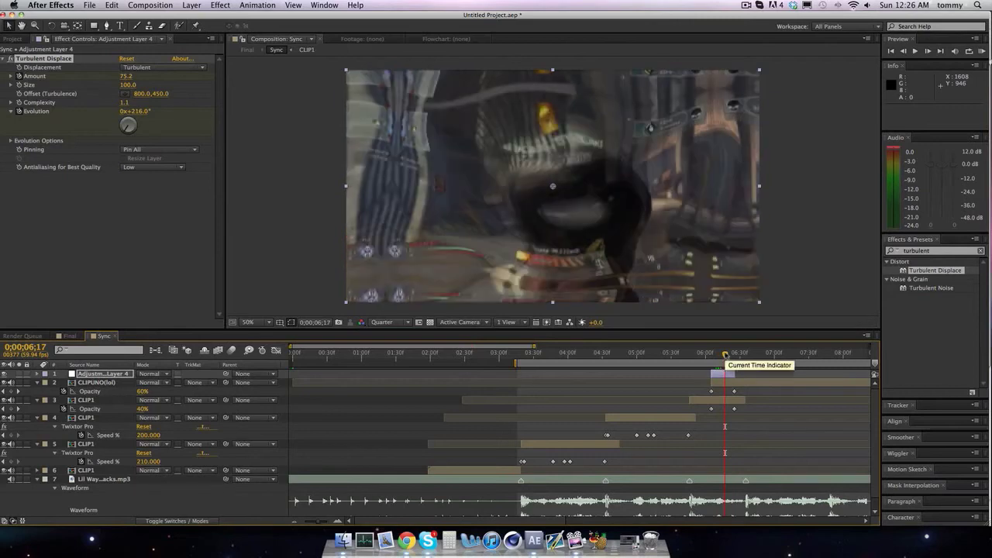
- At 0;00;06;05, create a new adjustment layer and apply the Levels effect to it
drag(725, 355, 711, 355)
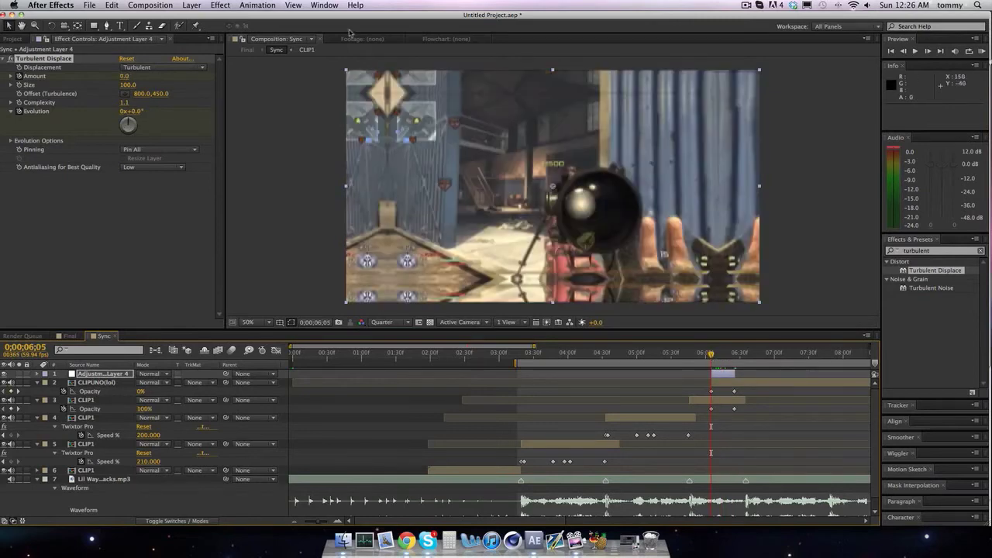
click(192, 6)
mouse_move(225, 17)
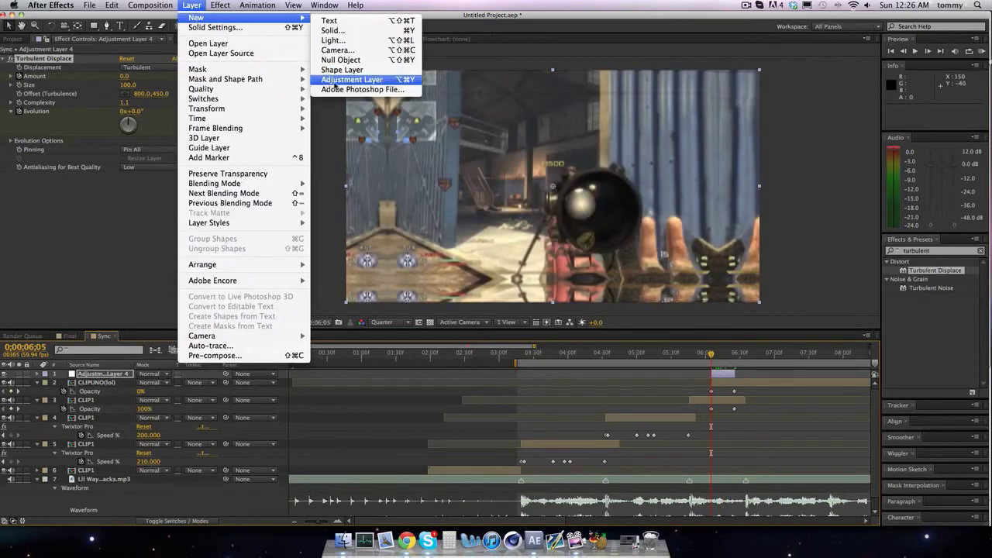
click(350, 80)
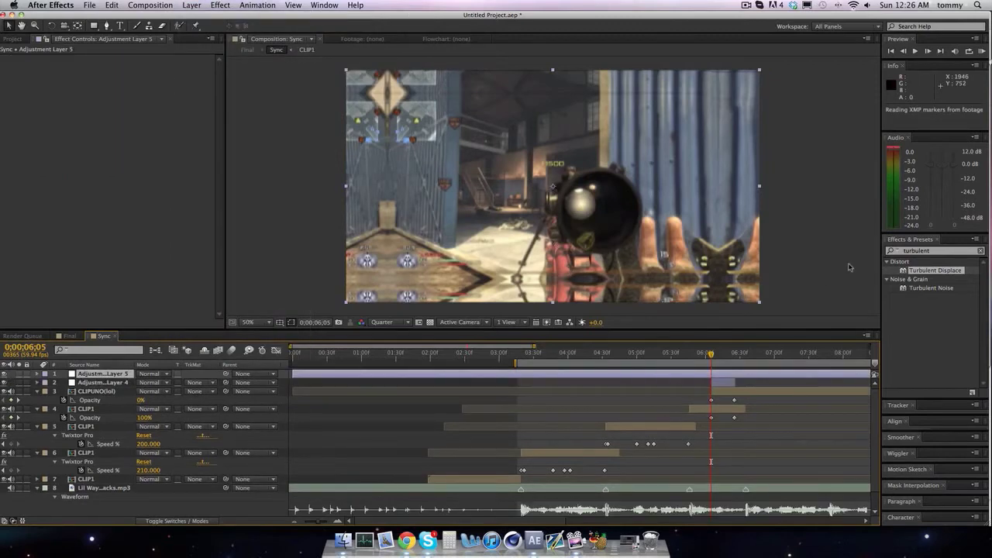
drag(940, 251, 851, 241)
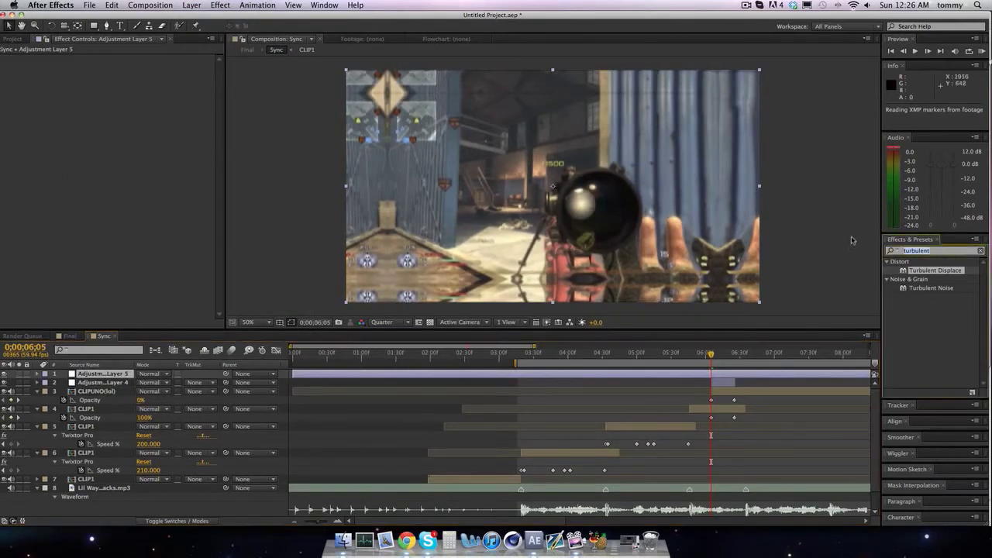
text(levels)
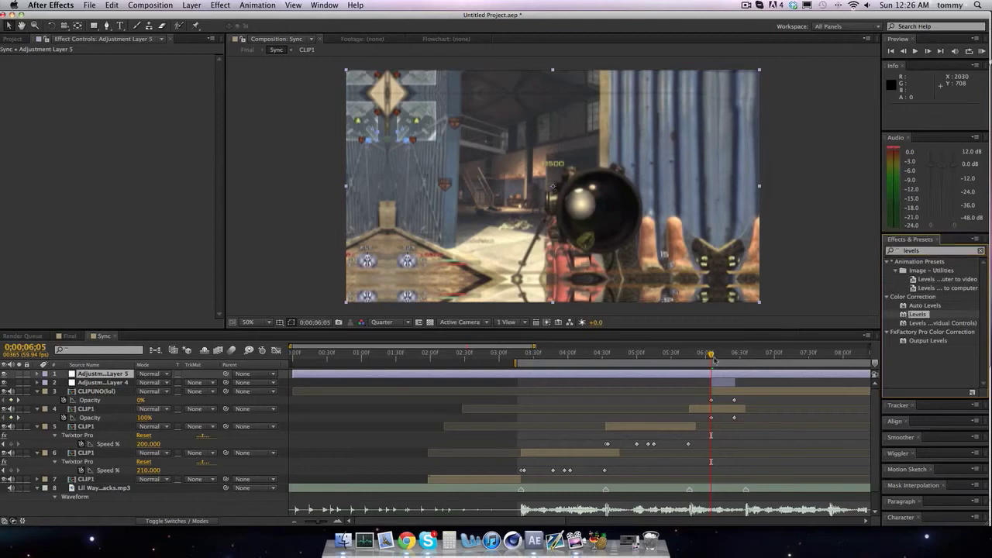
drag(714, 360, 709, 374)
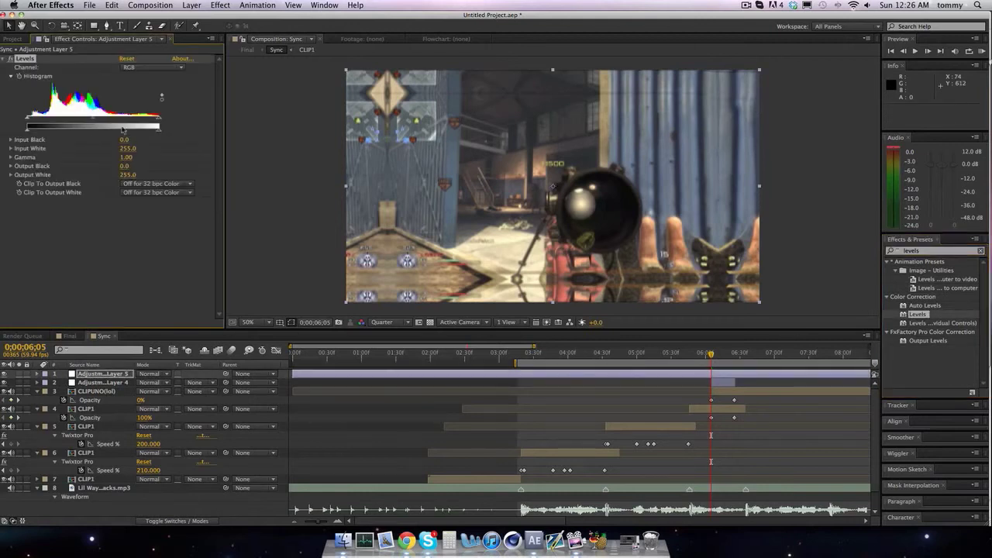
- Try a green tint with Levels at 0;00;06;15, lowering Green Input White and setting RGB Input White to 120, and reset the effect
click(158, 70)
click(135, 99)
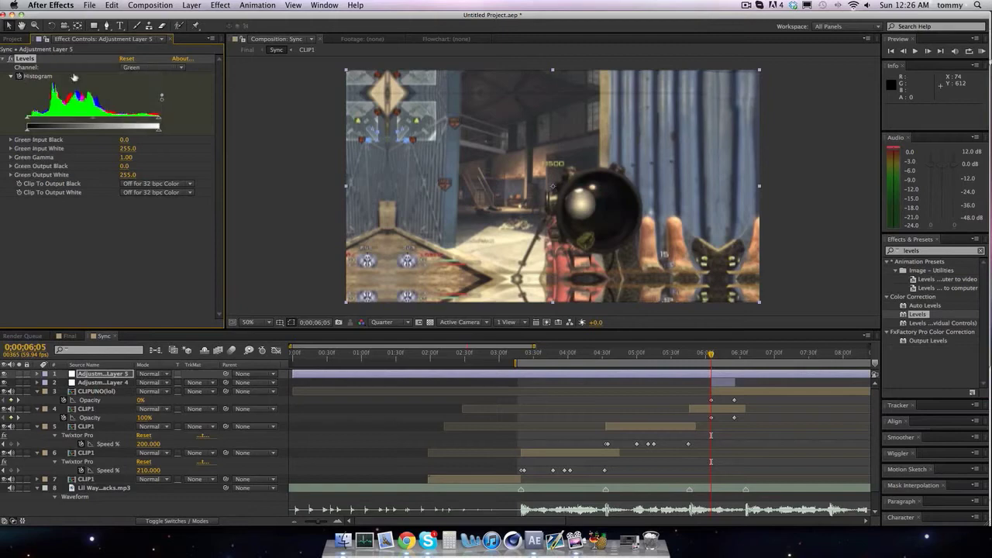
key(shift+Page_Down)
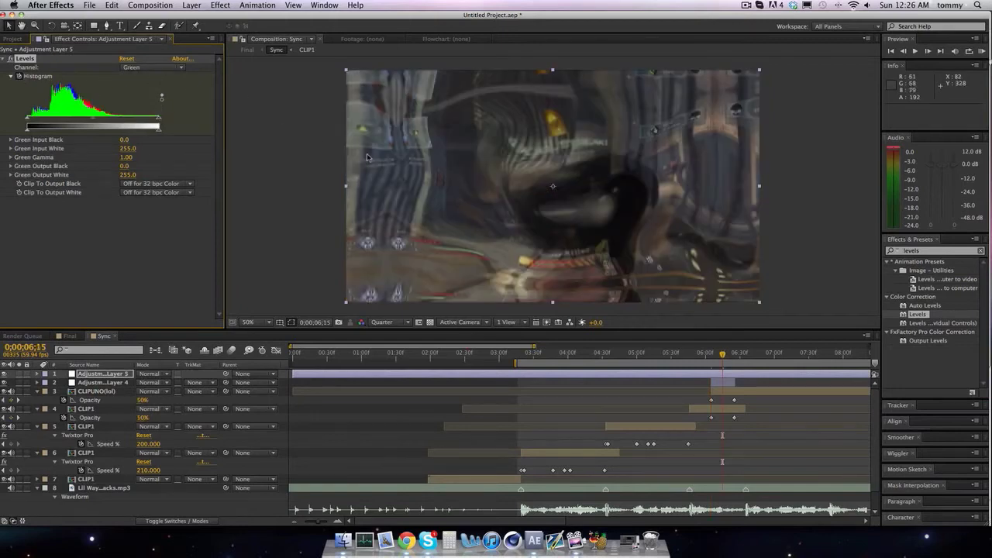
drag(141, 119, 107, 120)
click(138, 68)
click(138, 77)
click(137, 78)
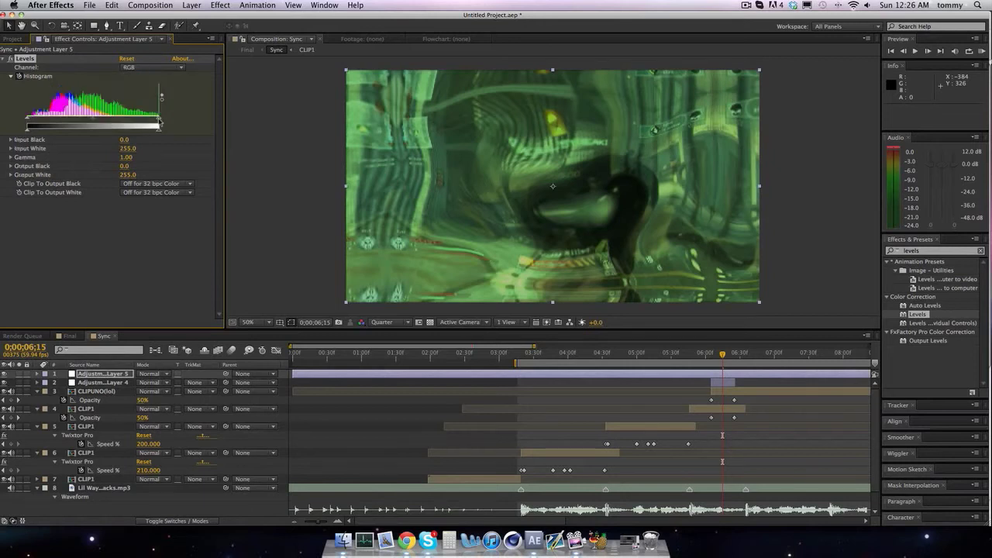
drag(160, 122, 90, 123)
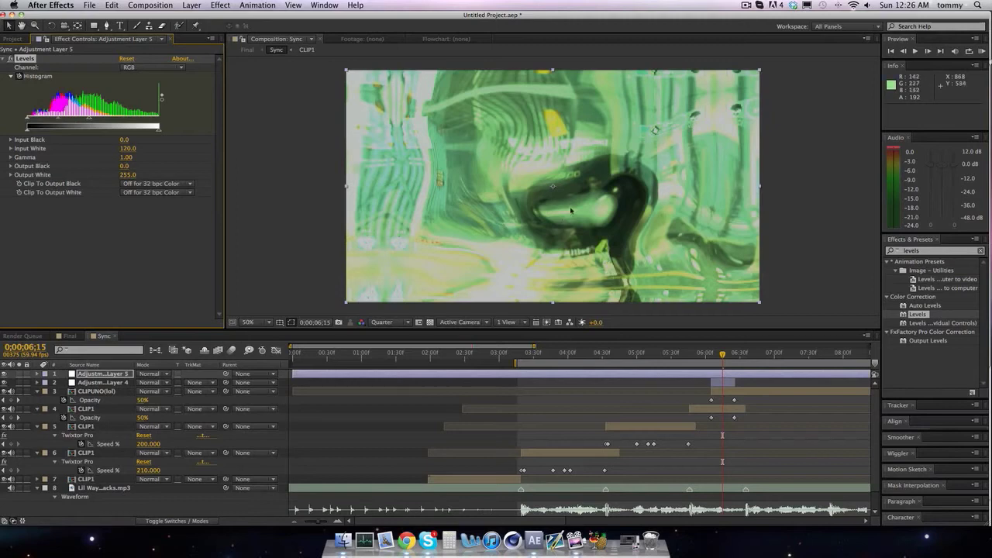
key(shift+Page_Down)
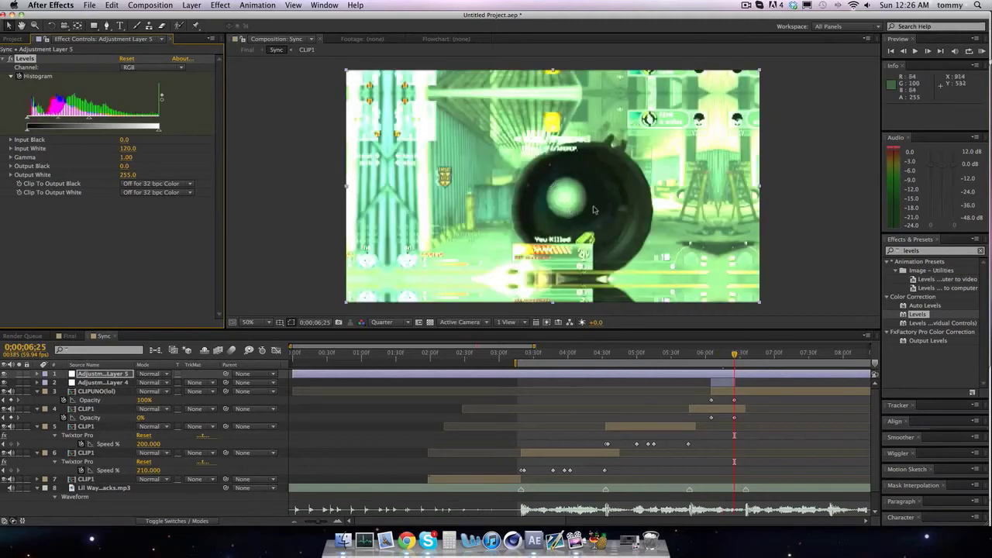
click(128, 59)
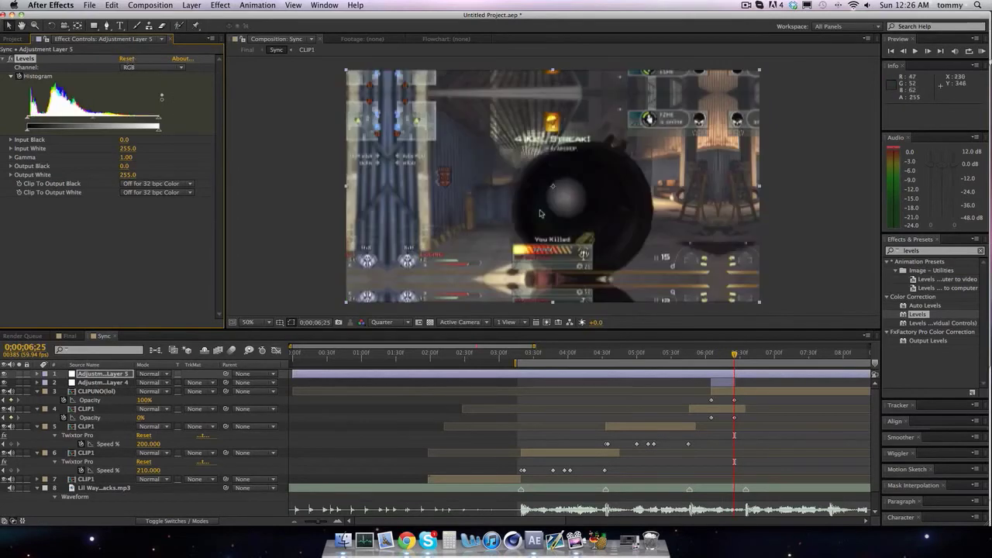
- Return to 0;00;06;05, search the effects for noise, and clear the search
click(716, 355)
drag(715, 355, 710, 355)
click(930, 250)
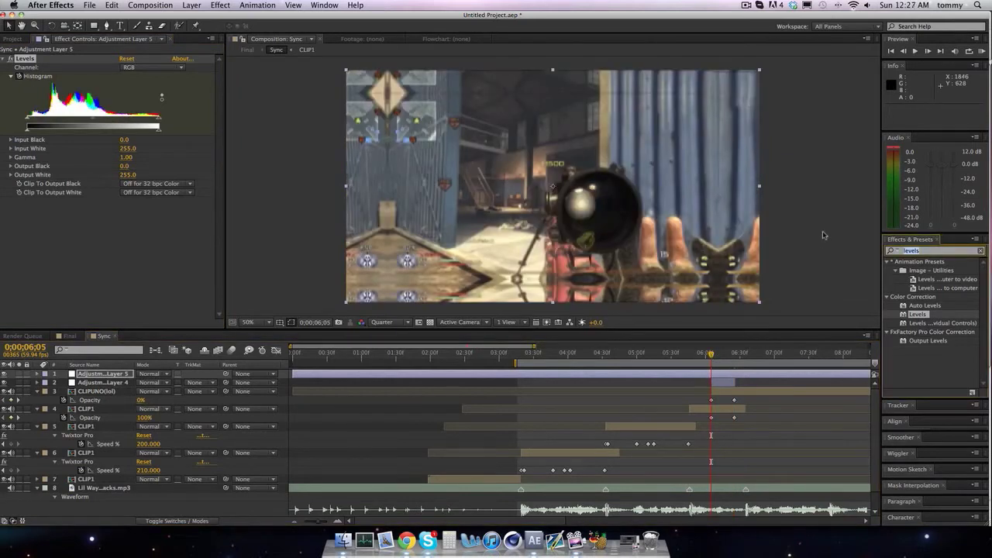
text(noise)
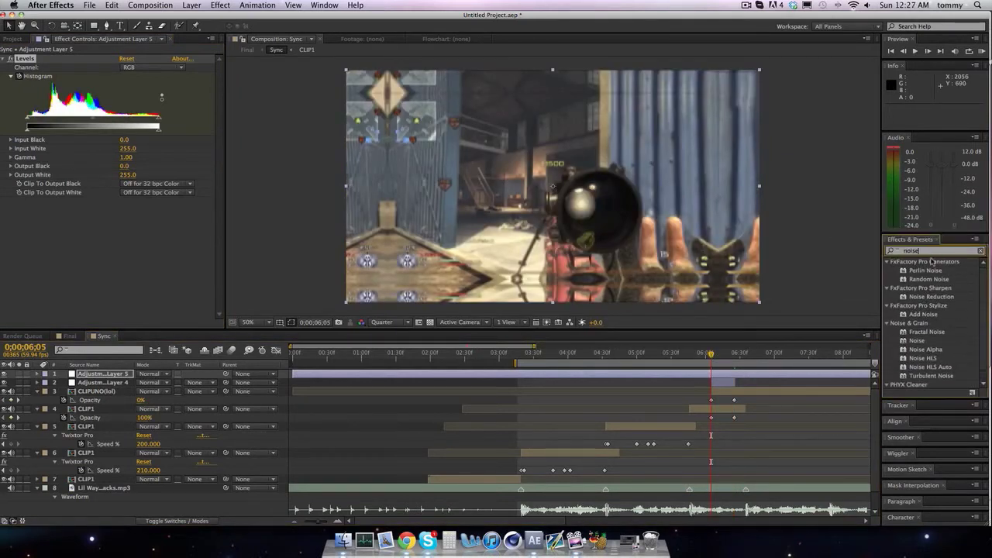
drag(930, 252, 852, 237)
key(BackSpace)
click(895, 251)
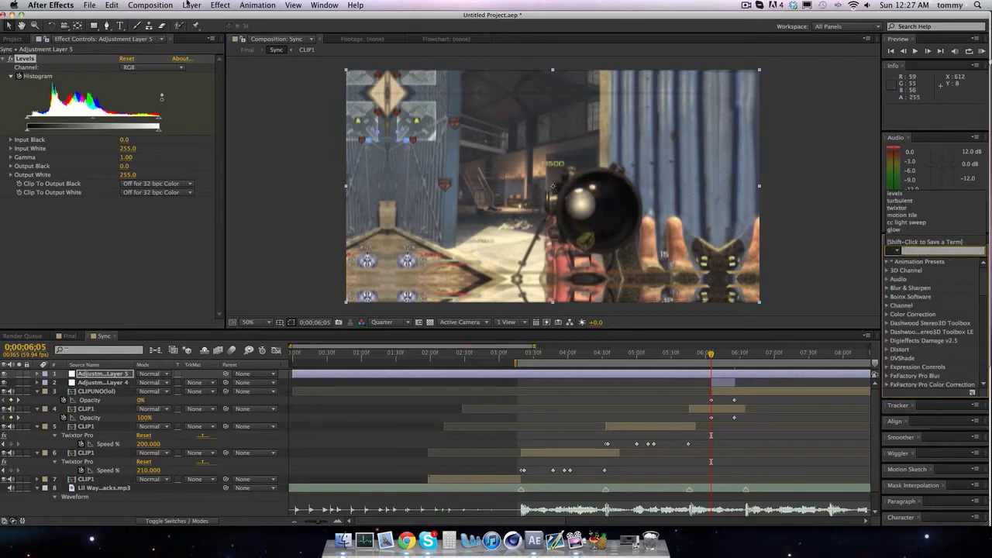
- Apply the Distort effect Offset to Adjustment Layer 5 and cut it from that layer
click(191, 5)
click(132, 308)
click(107, 374)
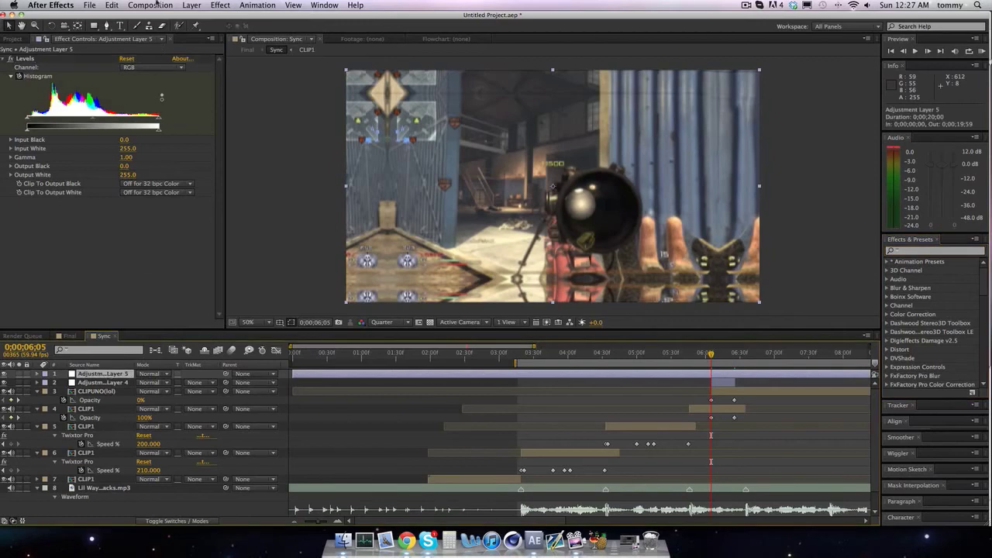
click(196, 4)
mouse_move(220, 5)
mouse_move(306, 144)
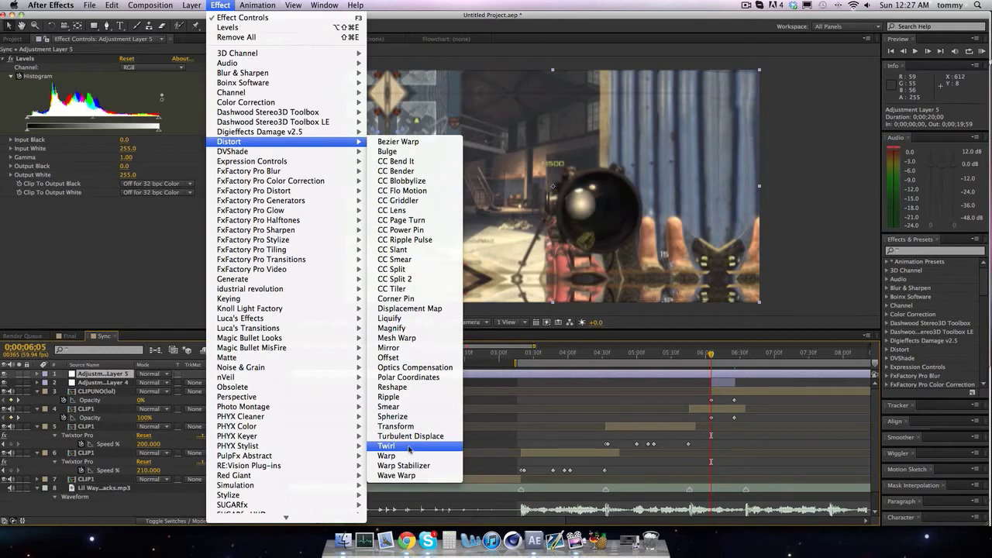
click(410, 358)
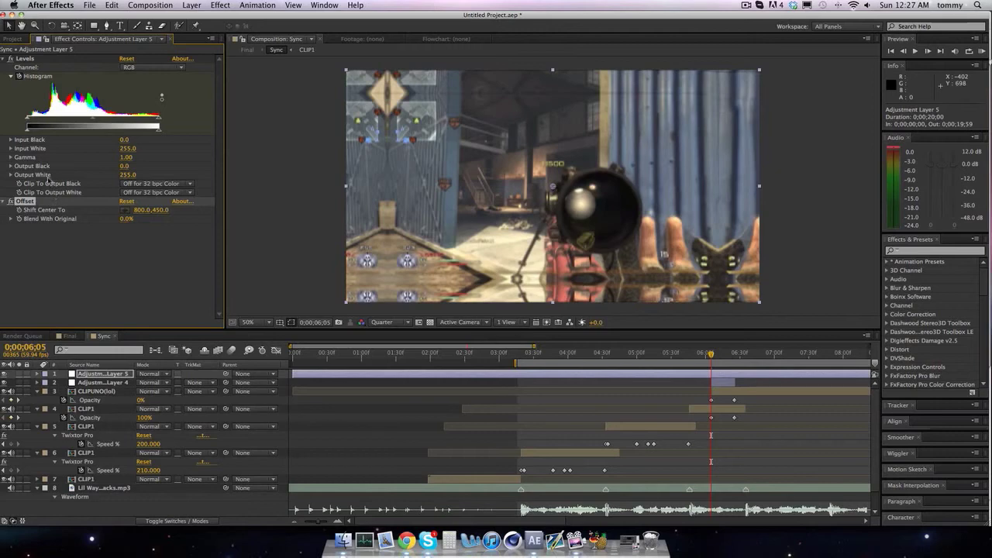
key(Delete)
- Create another adjustment layer, split it at 0;00;06;05, and delete the part before the cut
click(191, 5)
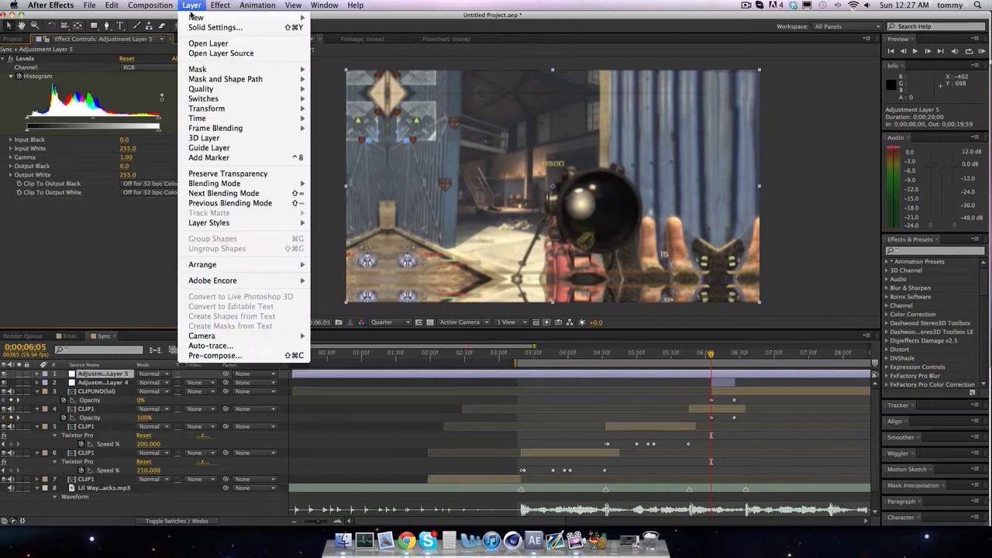
mouse_move(232, 17)
click(351, 80)
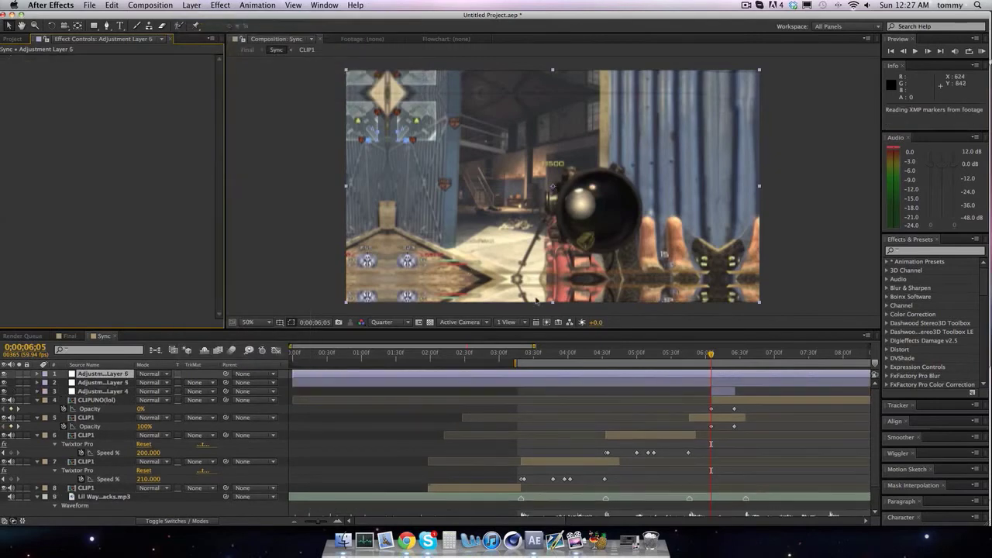
key(super+shift+d)
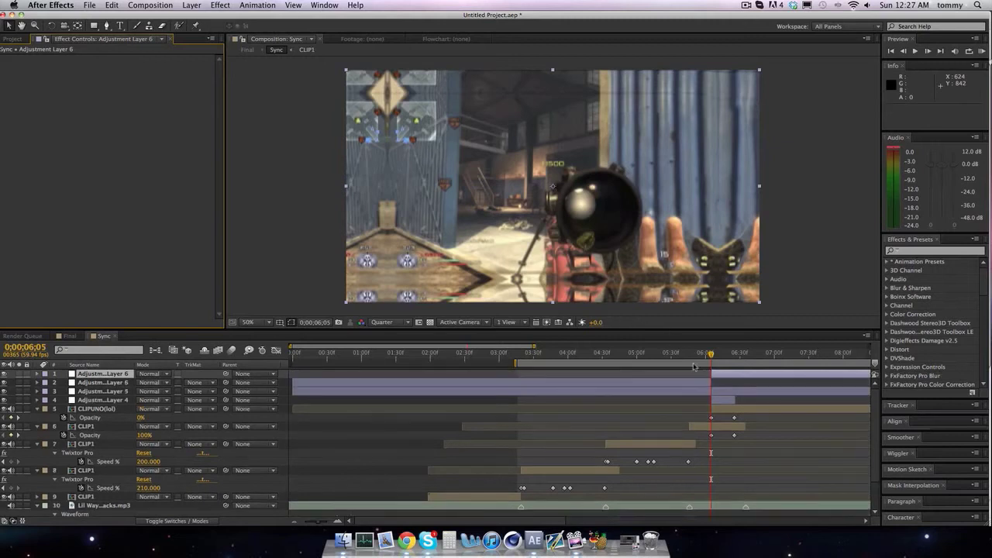
click(700, 382)
key(Delete)
- Paste Offset onto the new adjustment layer and keyframe Shift Center To from 800, 450 at 0;00;06;05 to 800, 1350 at 0;00;06;25
click(717, 376)
key(super+v)
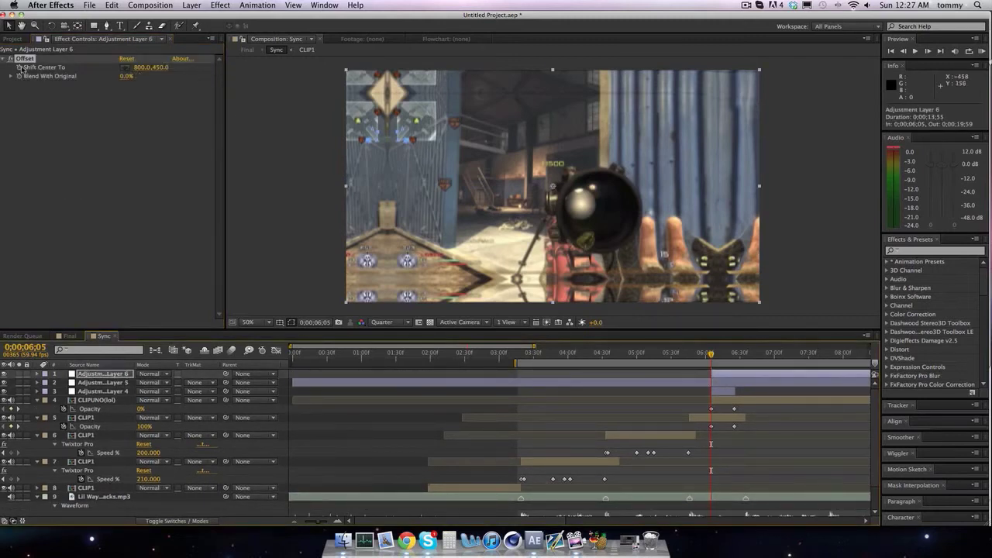
key(space)
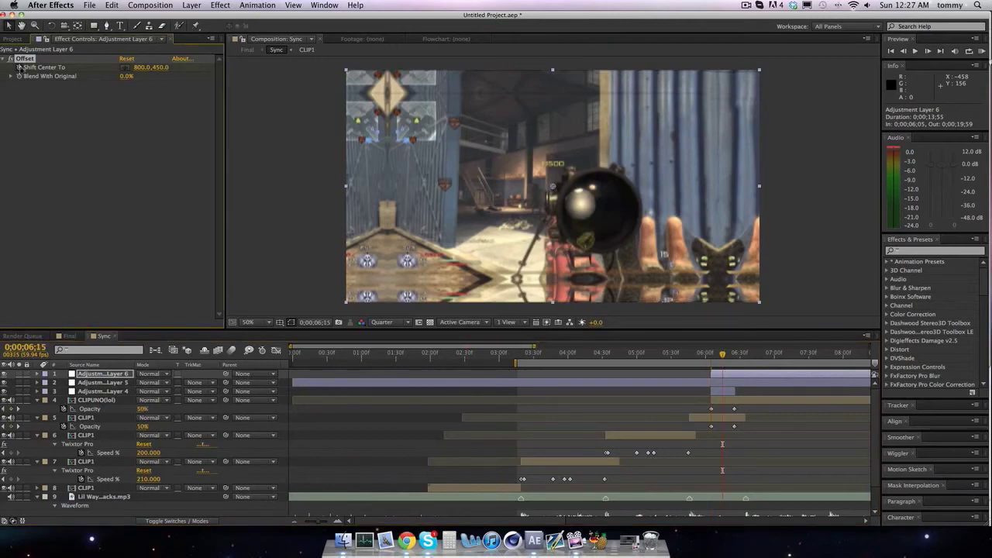
click(158, 68)
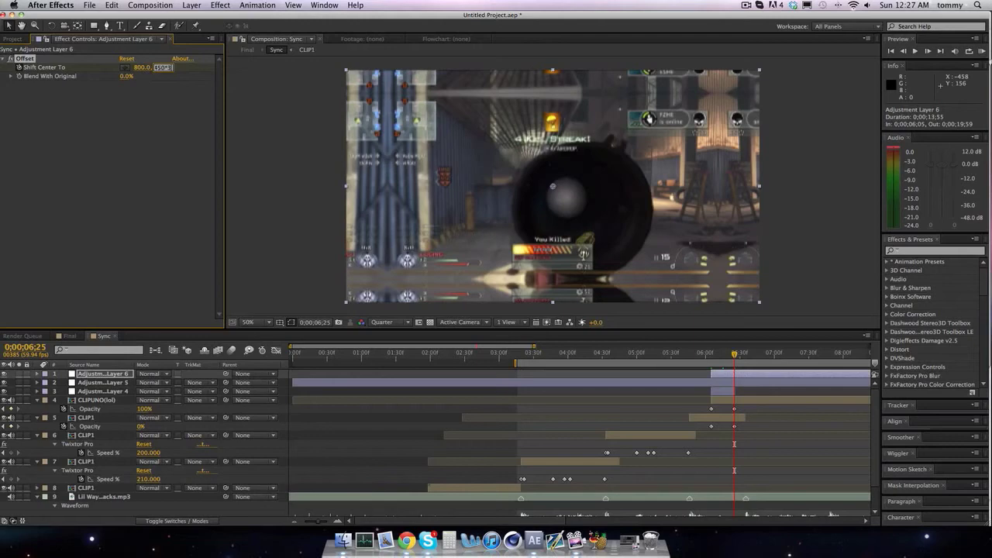
text(1350)
key(Return)
- Step through the frames from 0;00;06;05 to 0;00;06;26 to examine the Offset shift and its start and end frames
key(Page_Up)
key(Page_Up)
drag(730, 353, 712, 354)
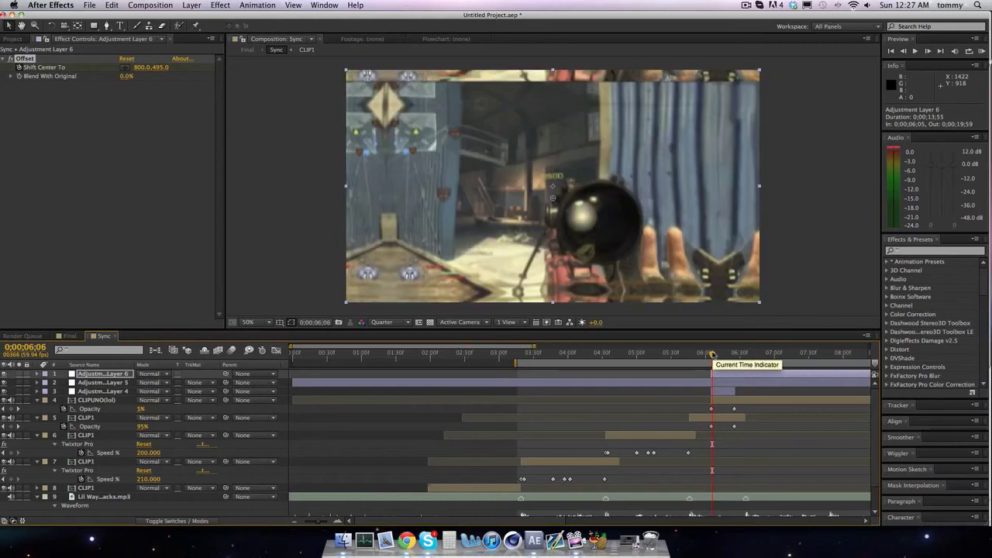
key(k)
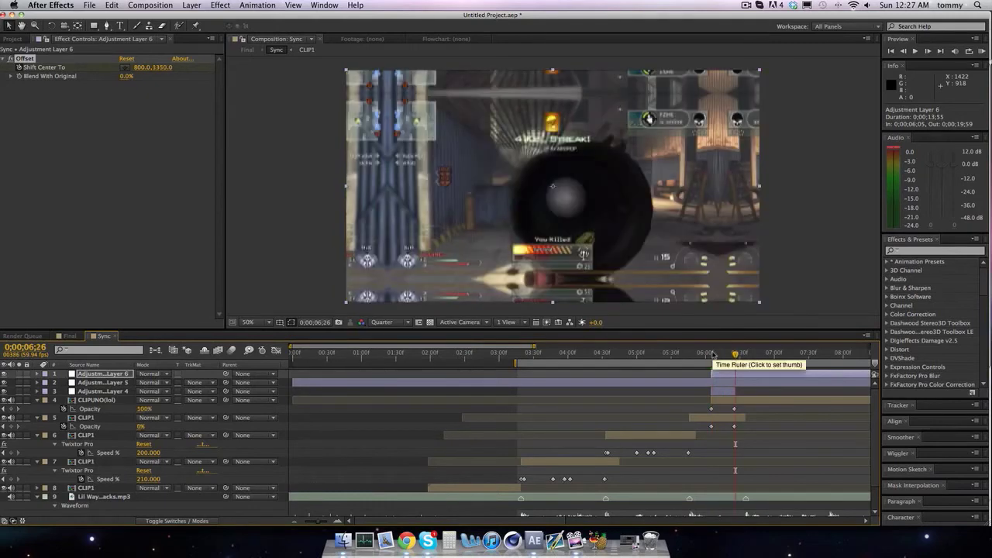
key(j)
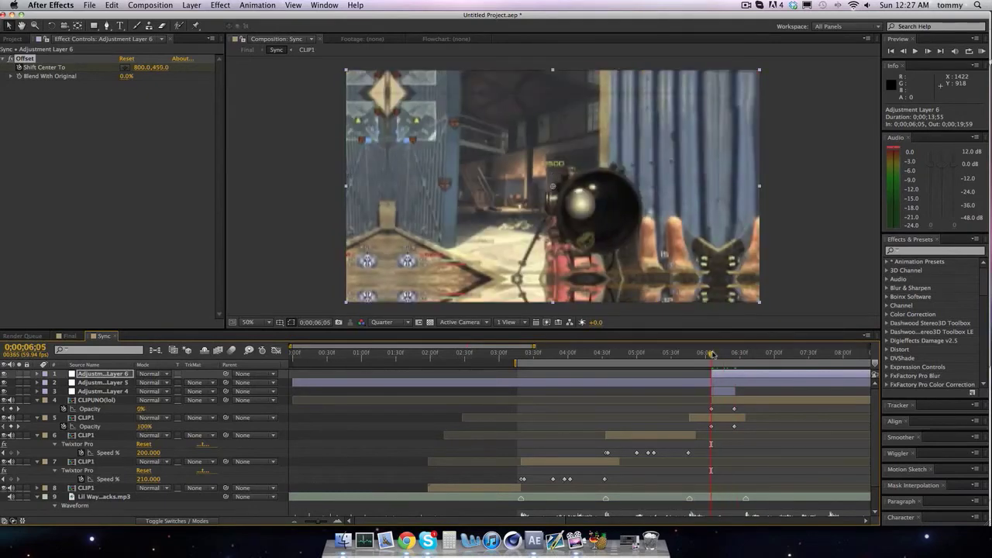
key(shift+Page_Down)
key(shift+Page_Up)
key(shift+Page_Down)
key(shift+Page_Down)
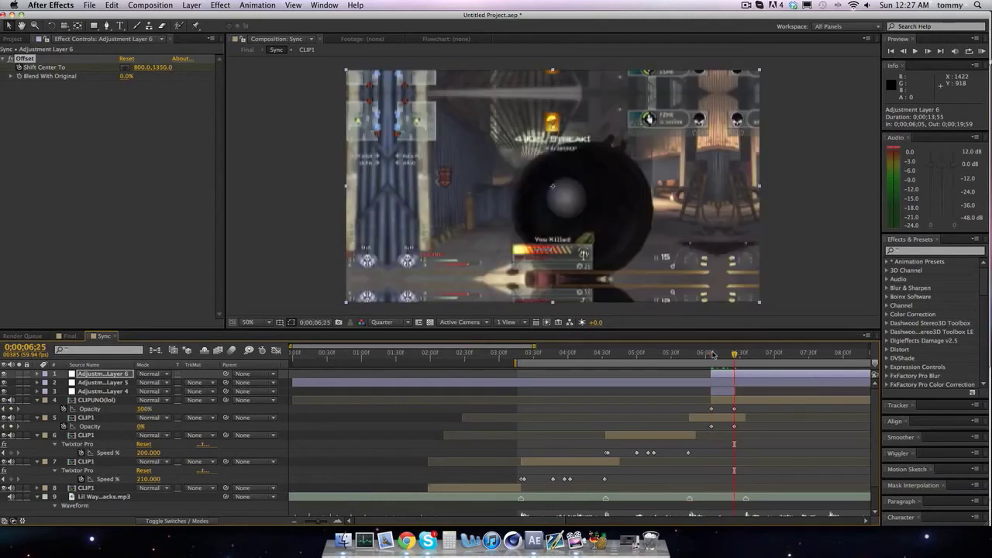
key(Page_Up)
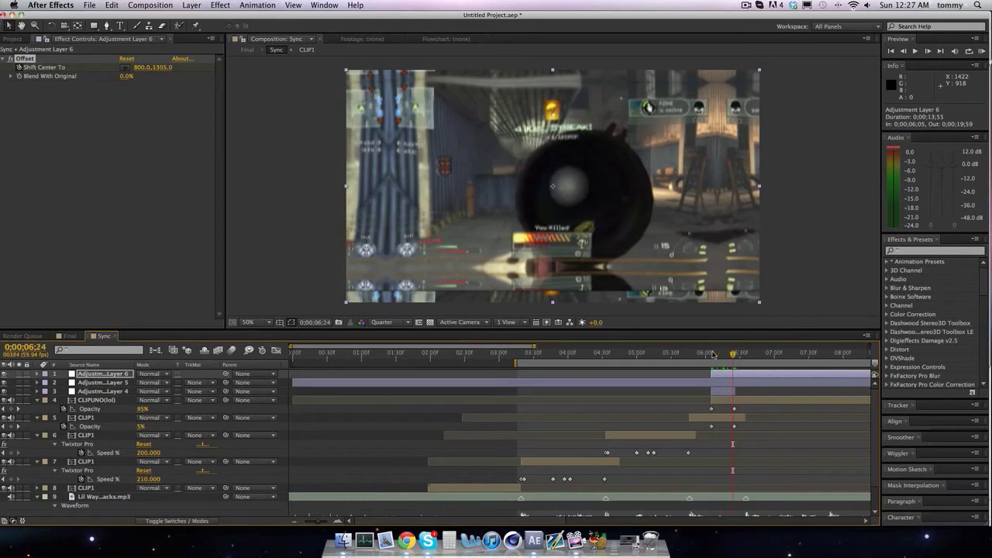
key(Page_Down)
key(Page_Down)
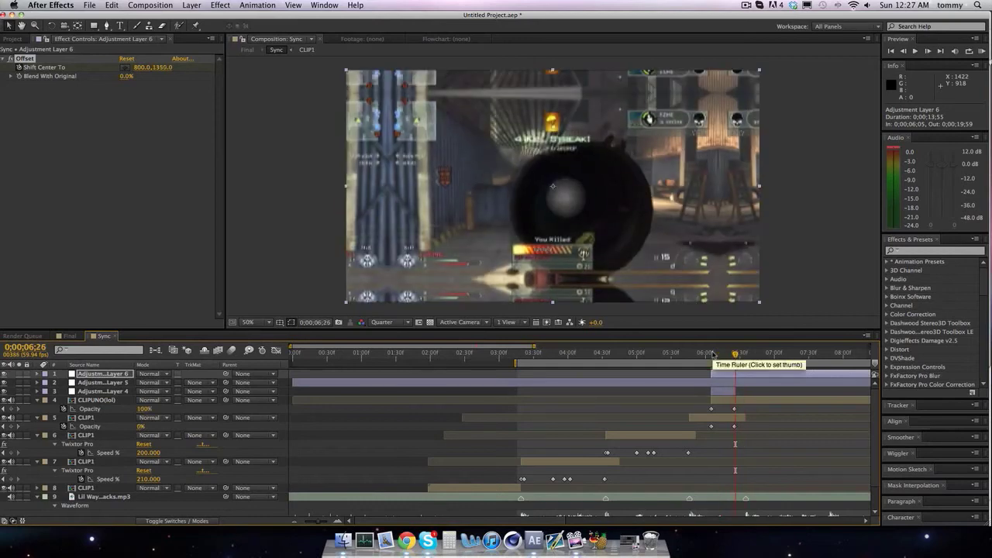
key(Page_Up)
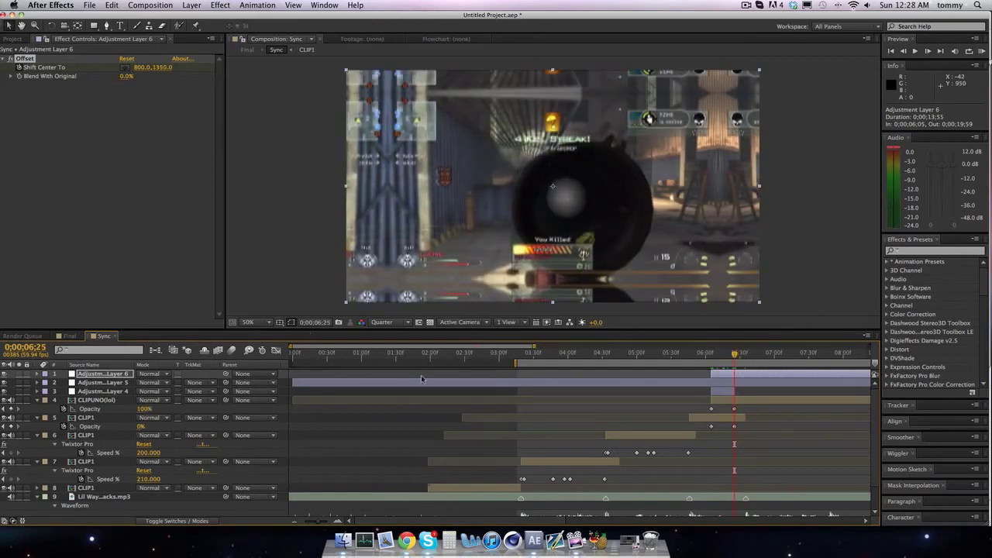
- Set the Final composition's work area to 0;00;05;55–0;00;07;02 and RAM preview the transition
click(70, 336)
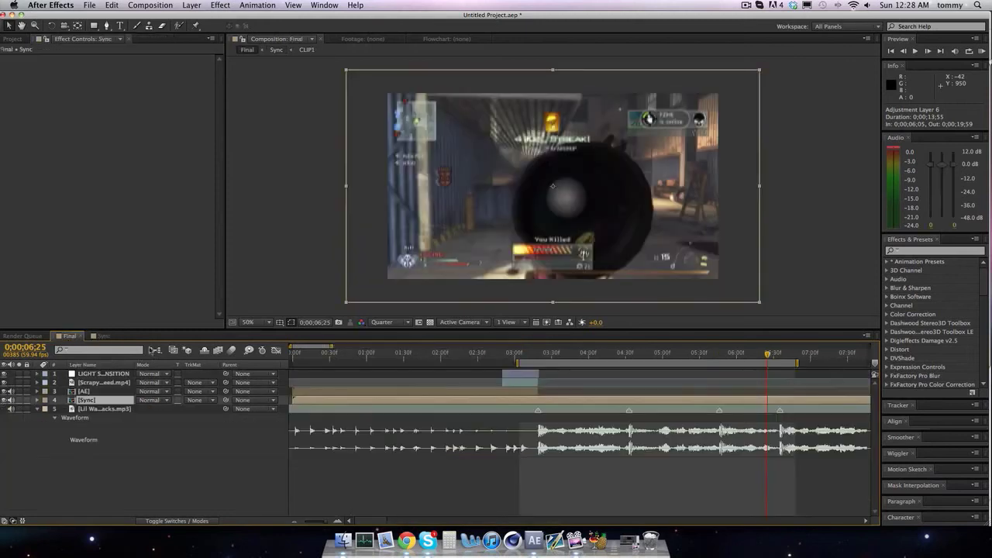
drag(517, 362, 729, 363)
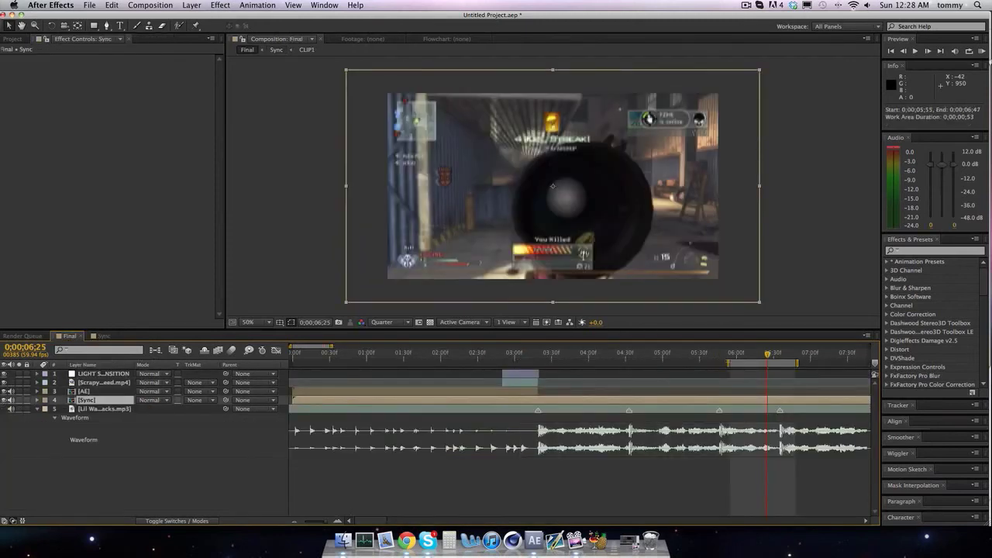
click(982, 51)
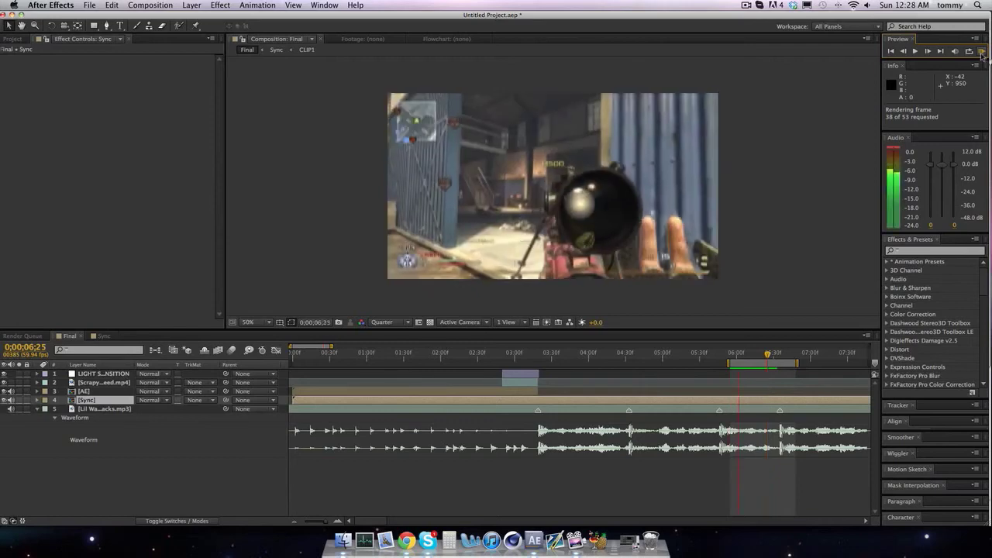
click(982, 51)
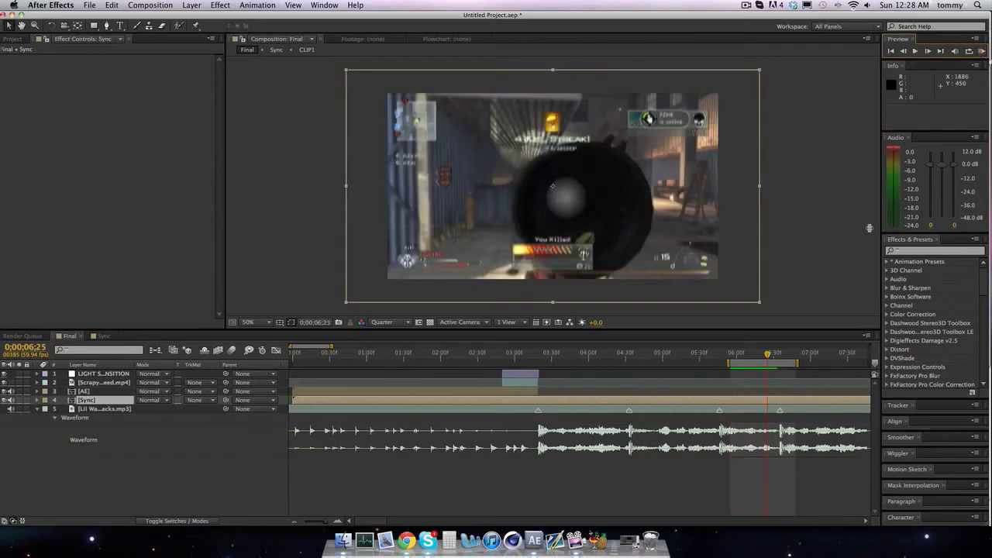
drag(797, 363, 814, 363)
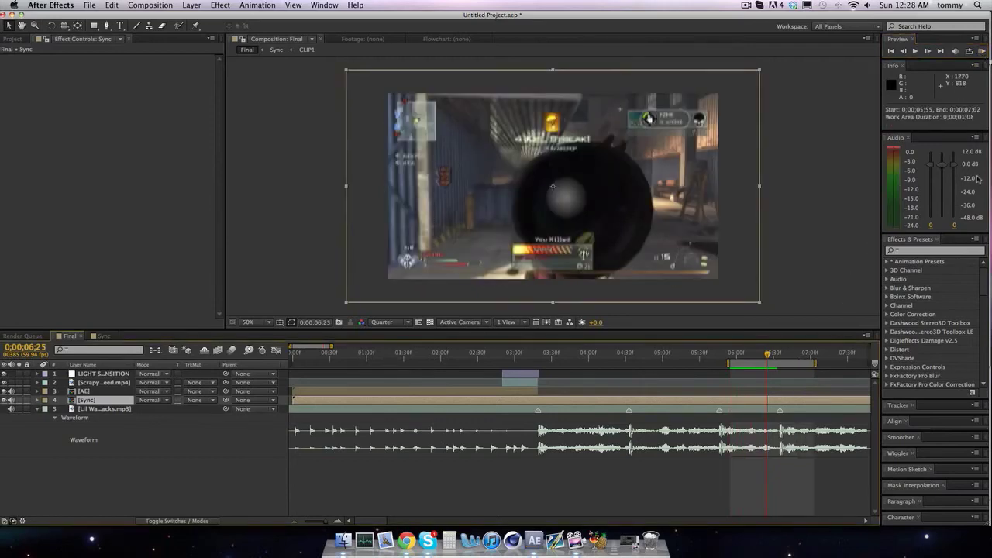
click(981, 51)
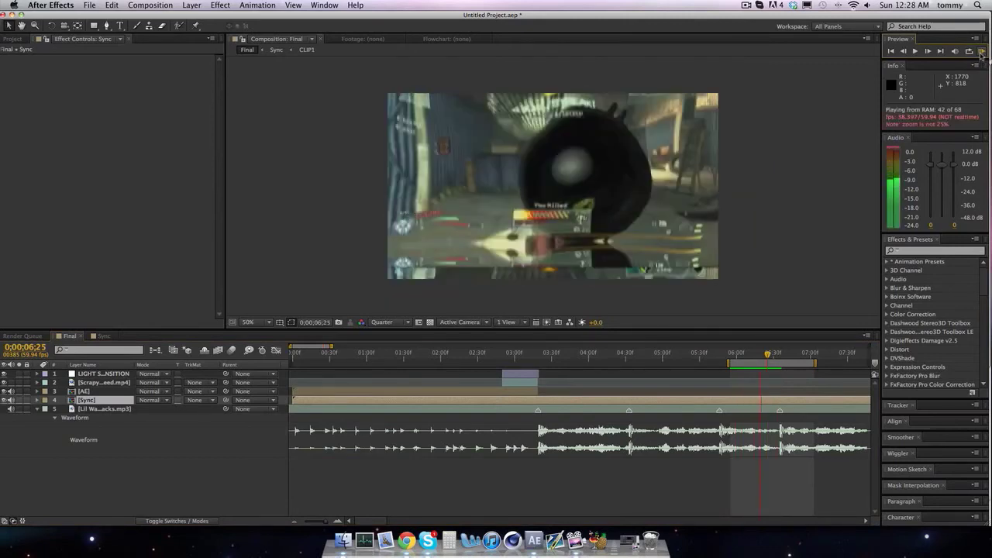
key(space)
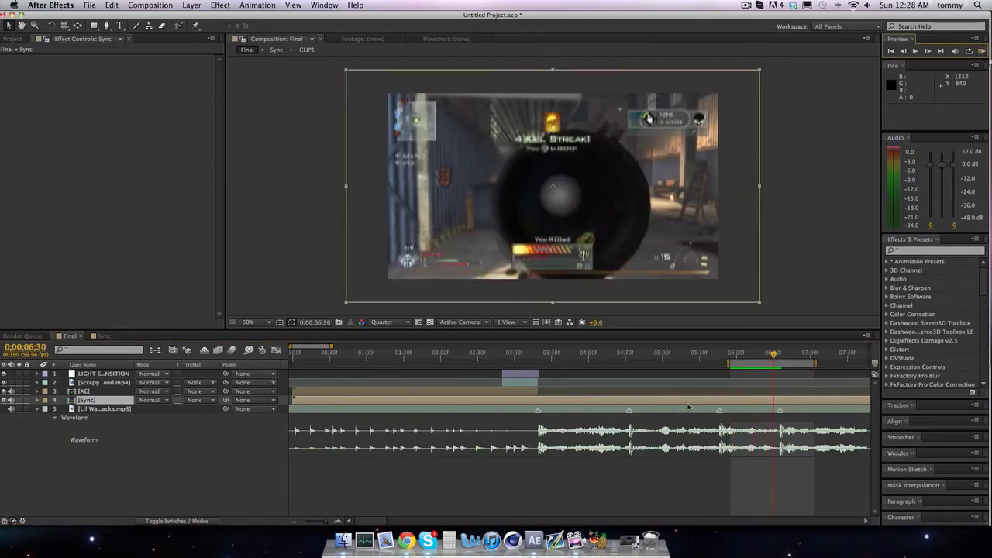
- In the Sync composition, set the Turbulent Displace Complexity on Adjustment Layer 4 to 1.2
double_click(101, 400)
click(104, 374)
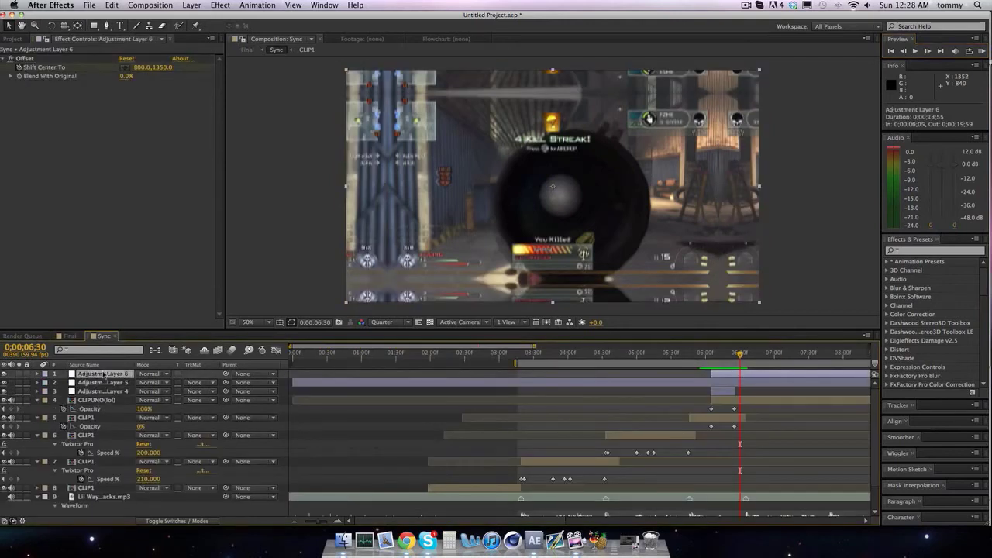
click(103, 383)
click(102, 391)
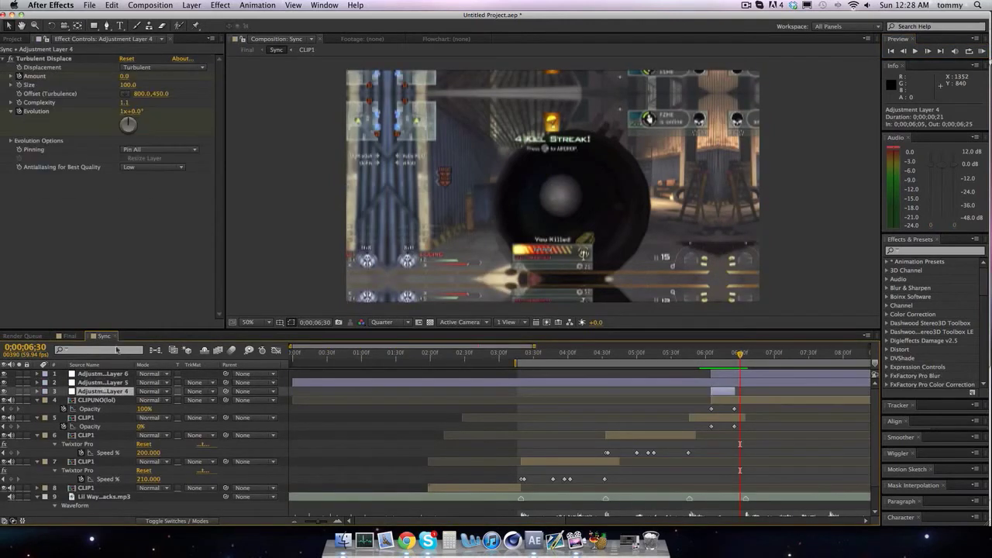
click(124, 102)
text(1.2)
key(Return)
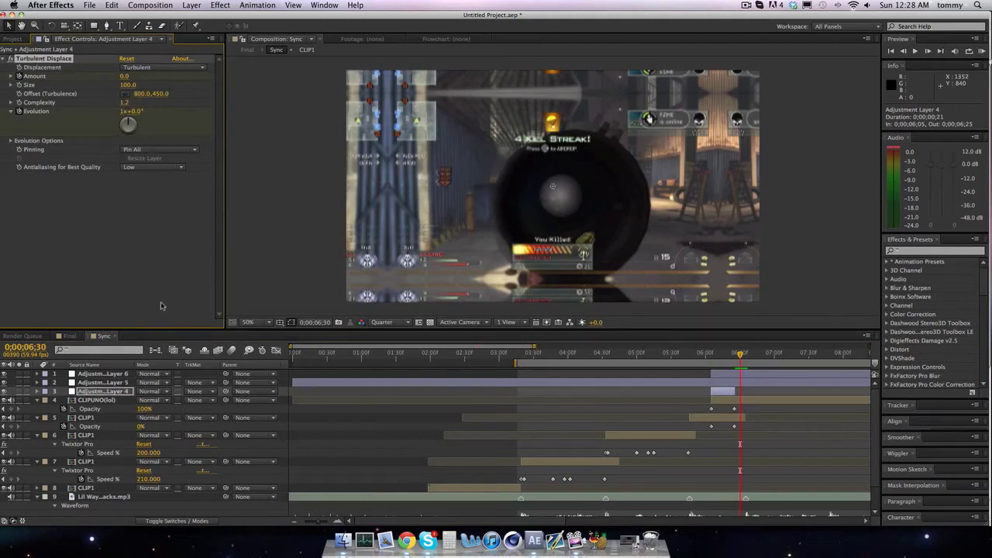
- Reveal Adjustment Layer 4's keyframes and set the Turbulent Displace Amount keyframe at 0;00;06;15 to 150
key(u)
click(3, 409)
click(3, 410)
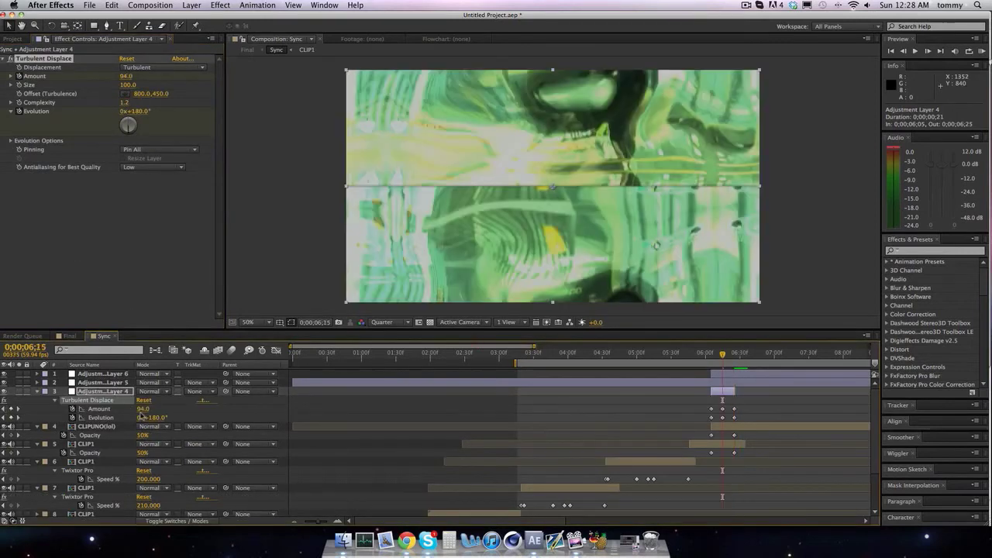
click(143, 409)
text(120)
key(Return)
click(144, 409)
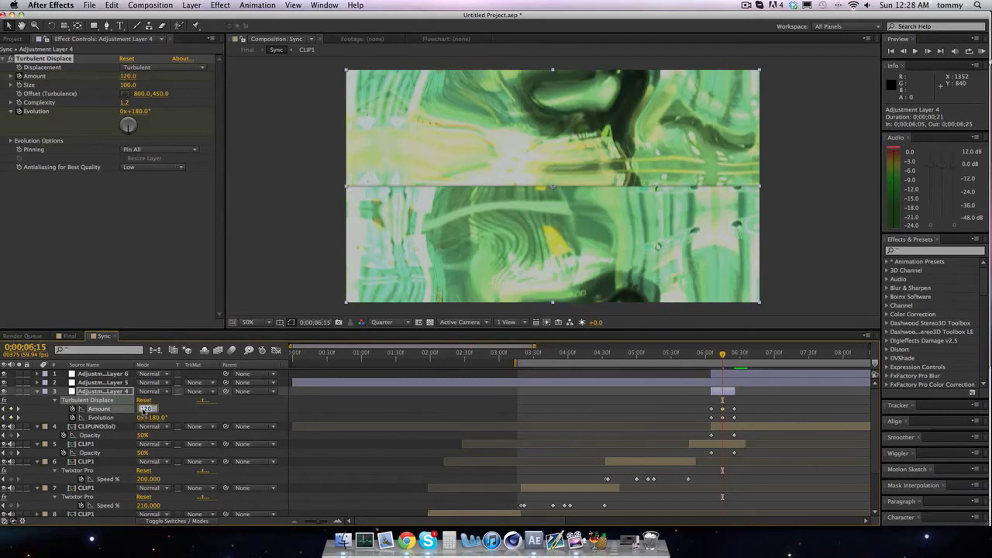
text(150)
key(Return)
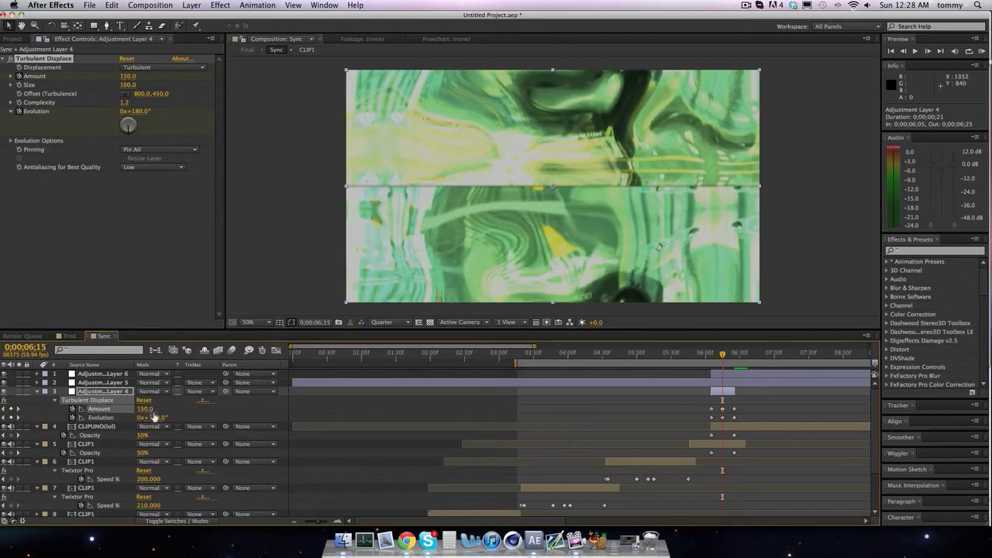
- Set the Turbulent Displace Size on Adjustment Layer 4 to 120
click(128, 84)
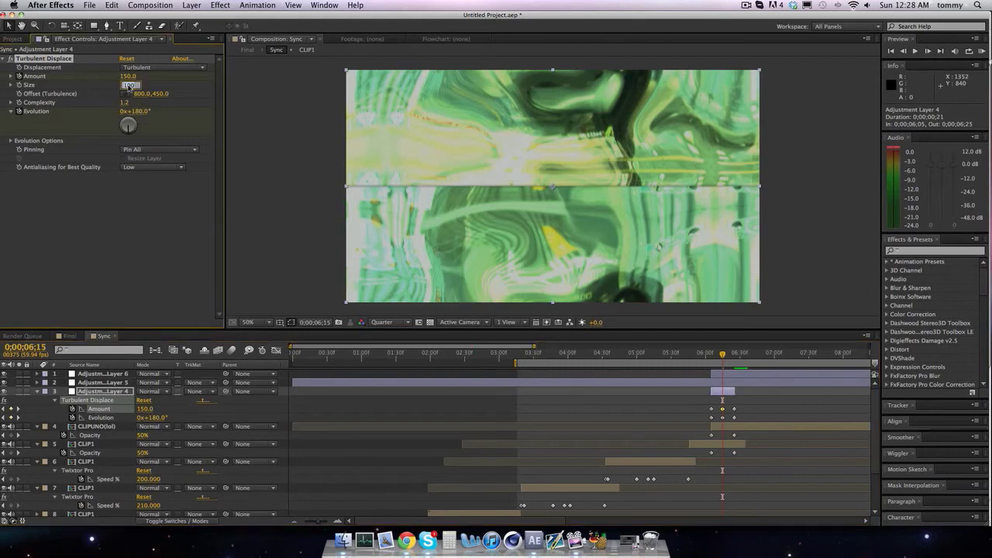
text(120)
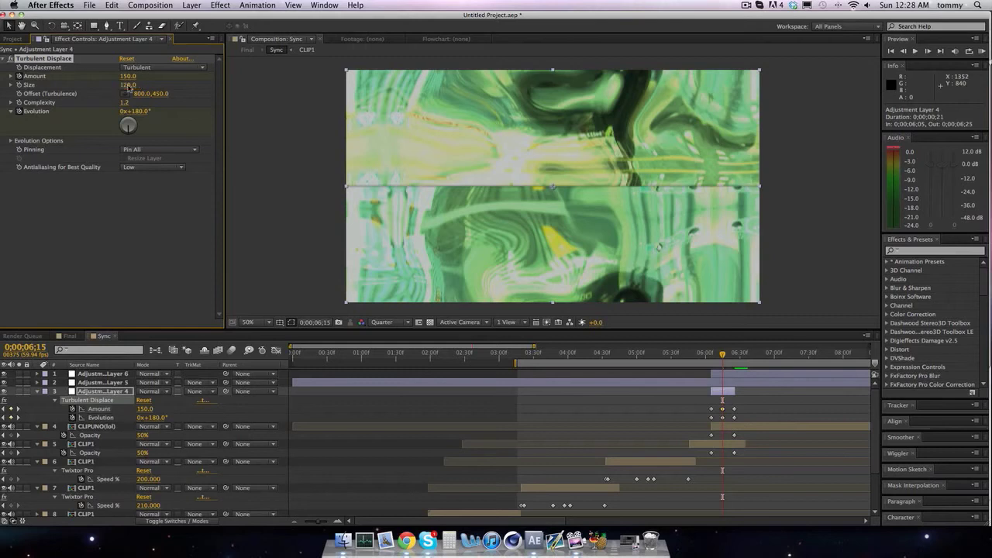
key(Return)
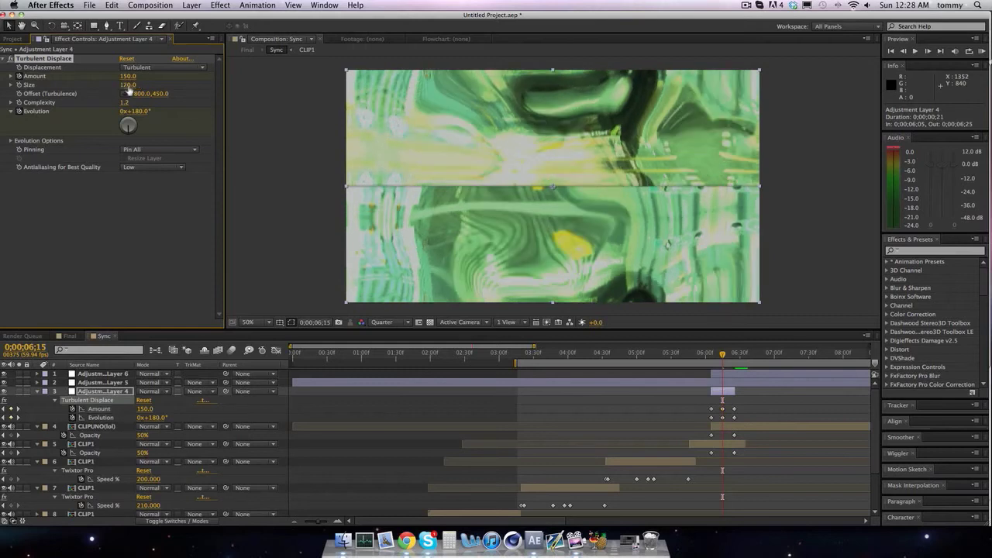
- Collapse the expanded properties of Adjustment Layer 4, CLIPUNO(lol) and the CLIP1 layers in the timeline
click(37, 391)
click(37, 400)
click(37, 408)
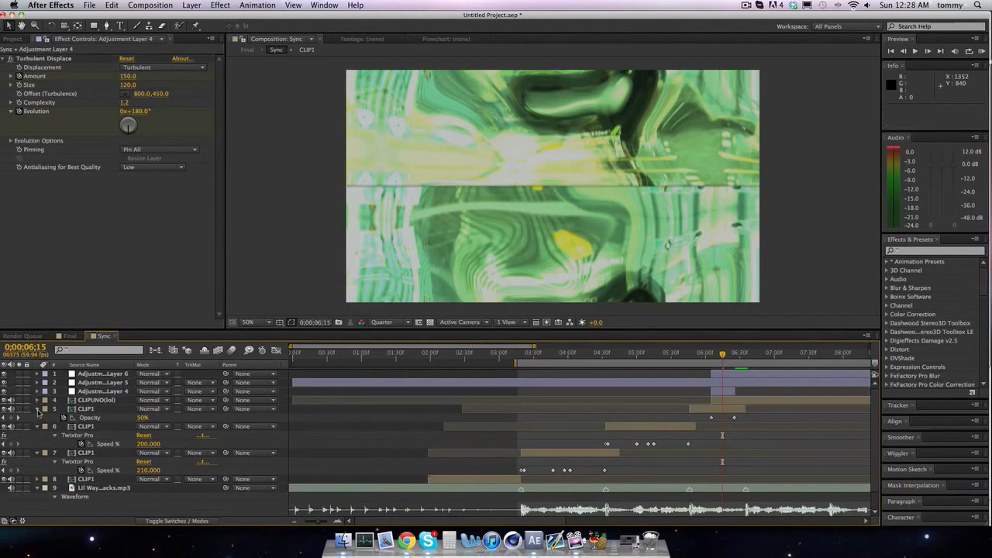
click(37, 419)
click(37, 427)
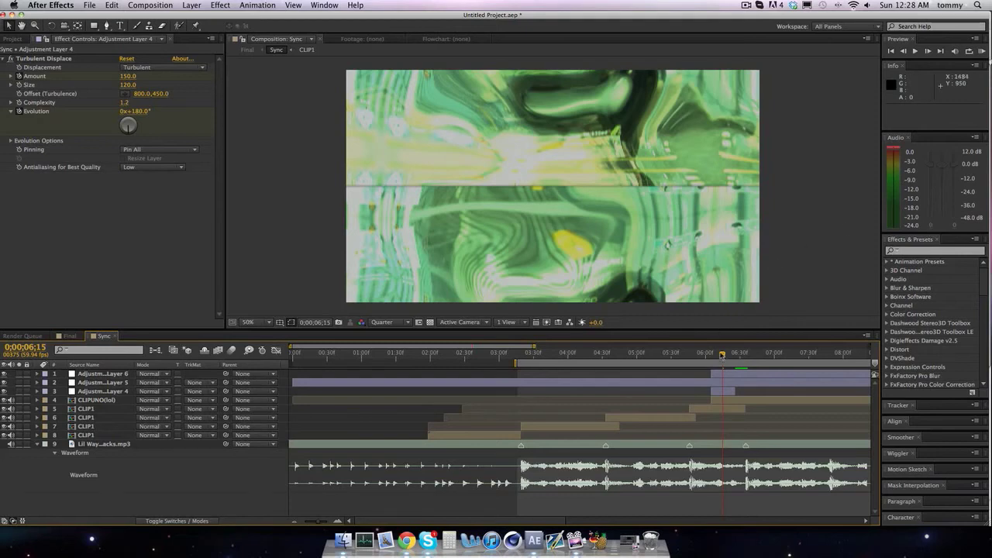
- Create a new adjustment layer, split it at 0;00;06;05, and delete the part before the cut
drag(721, 353, 711, 353)
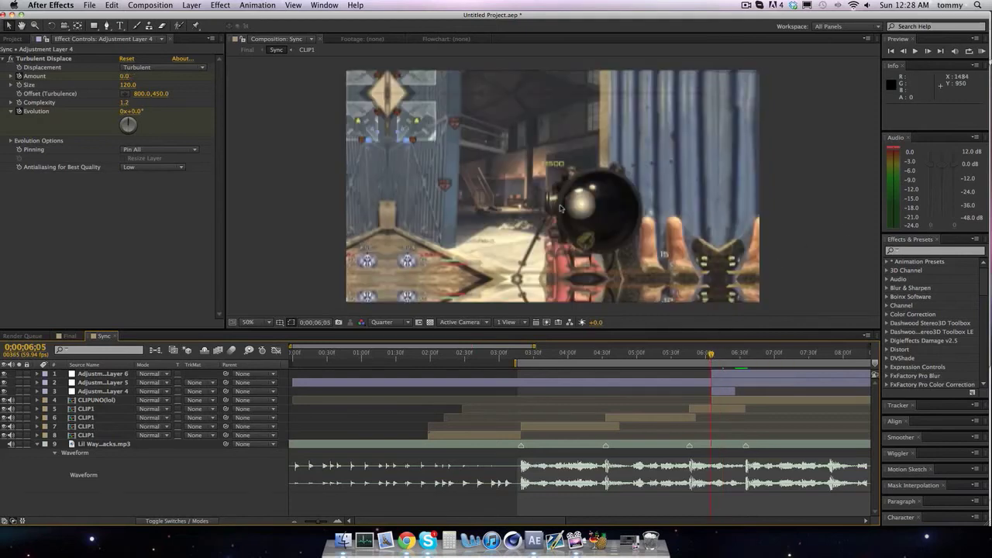
click(194, 6)
mouse_move(199, 17)
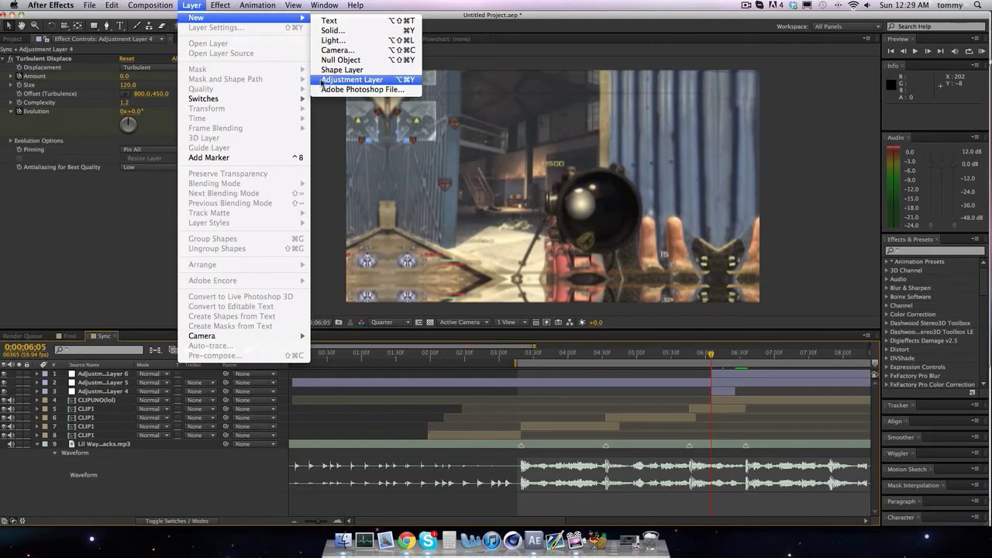
click(321, 81)
key(ctrl+shift+d)
click(675, 386)
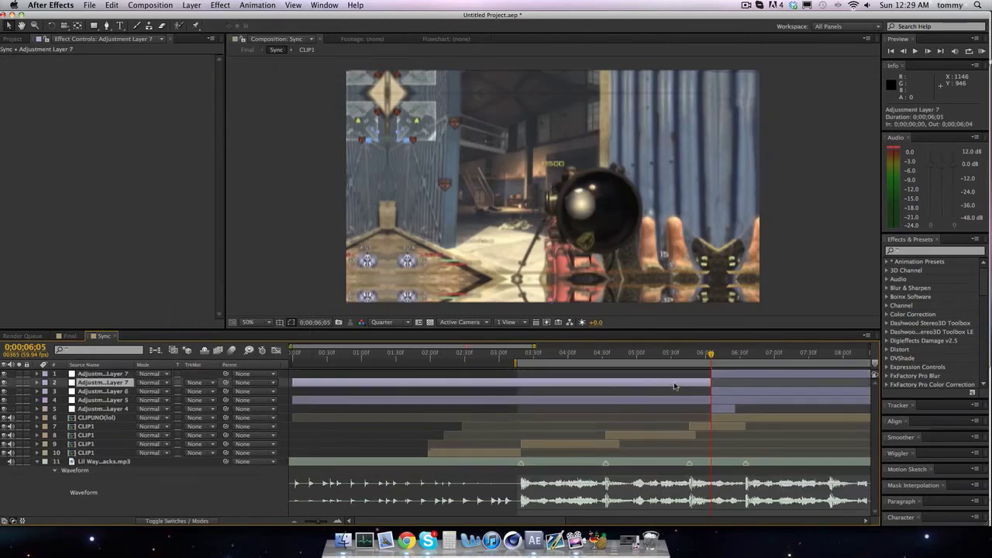
key(Delete)
- Apply Directional Blur to Adjustment Layer 7 and move that layer below Adjustment Layer 6
click(926, 250)
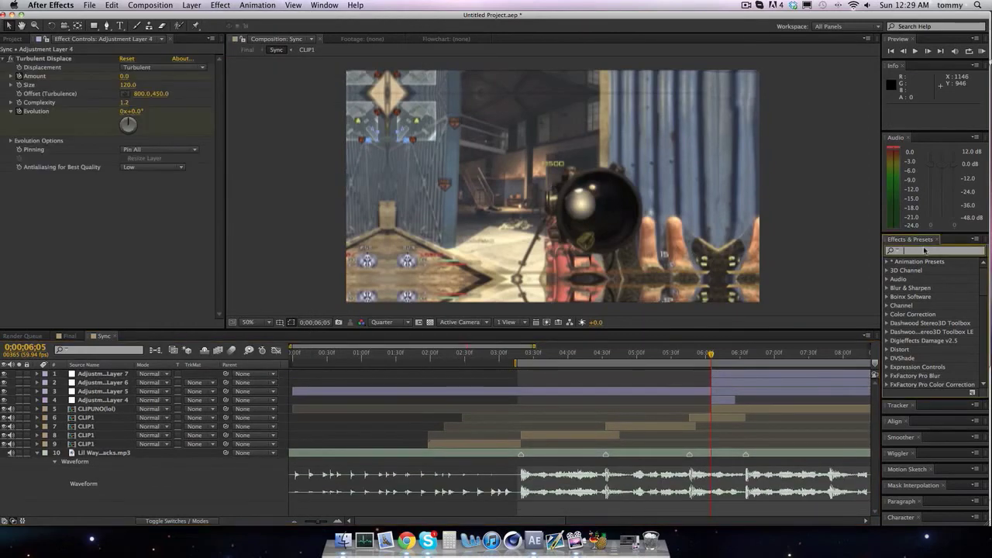
text(directional blur)
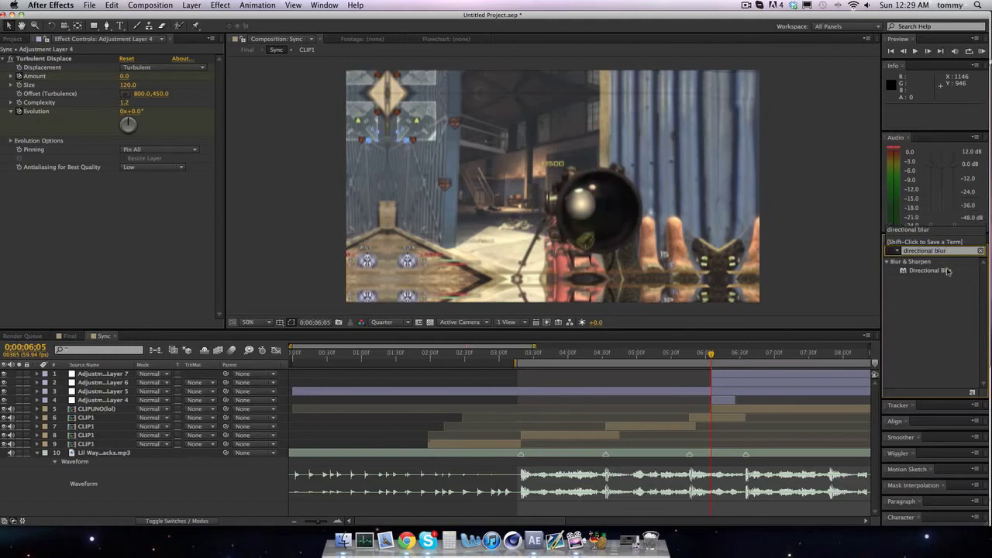
drag(947, 271, 742, 374)
drag(124, 374, 127, 383)
click(124, 374)
click(124, 382)
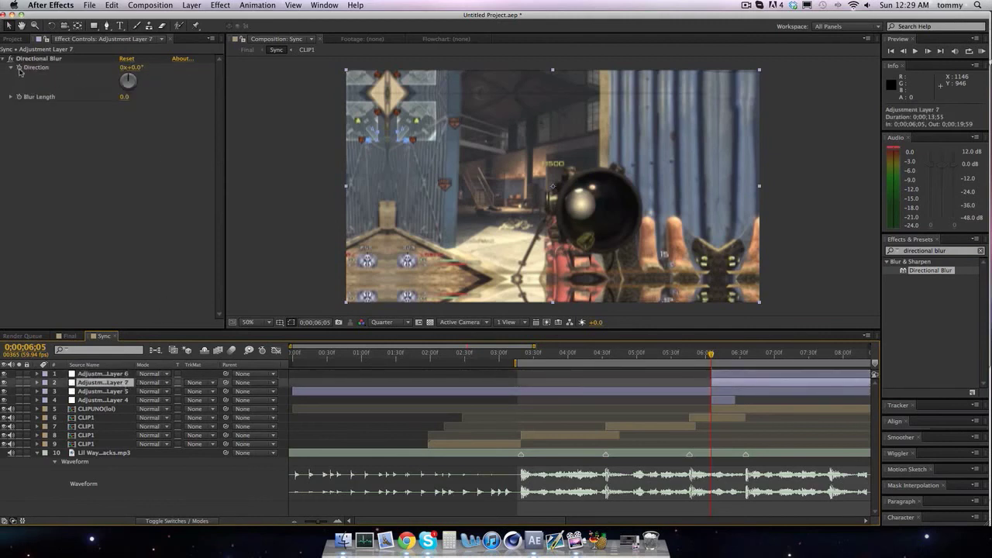
- Keyframe Directional Blur's Blur Length at 0 at 0;00;06;05, 25 at 0;00;06;15 and 0 at 0;00;06;25
click(125, 97)
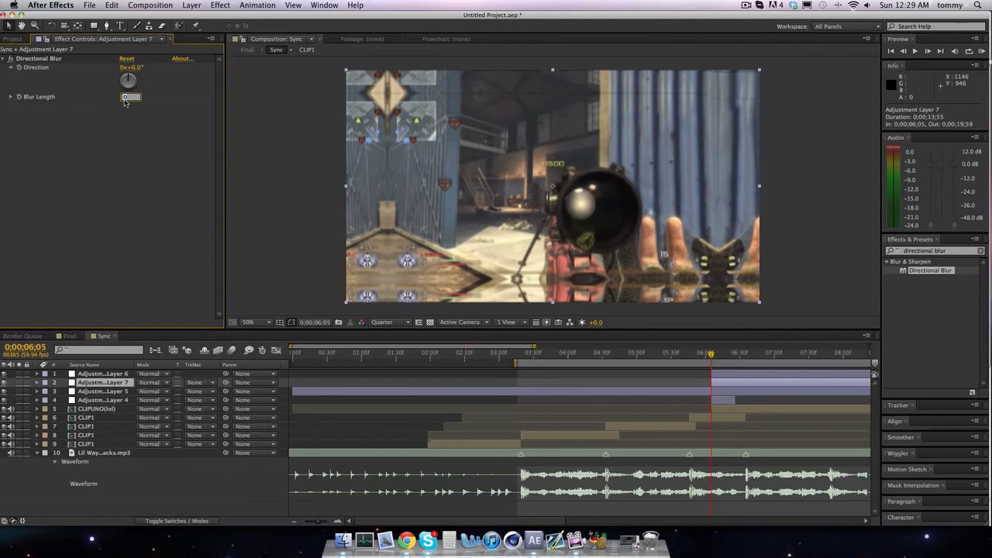
click(20, 99)
key(shift+Page_Down)
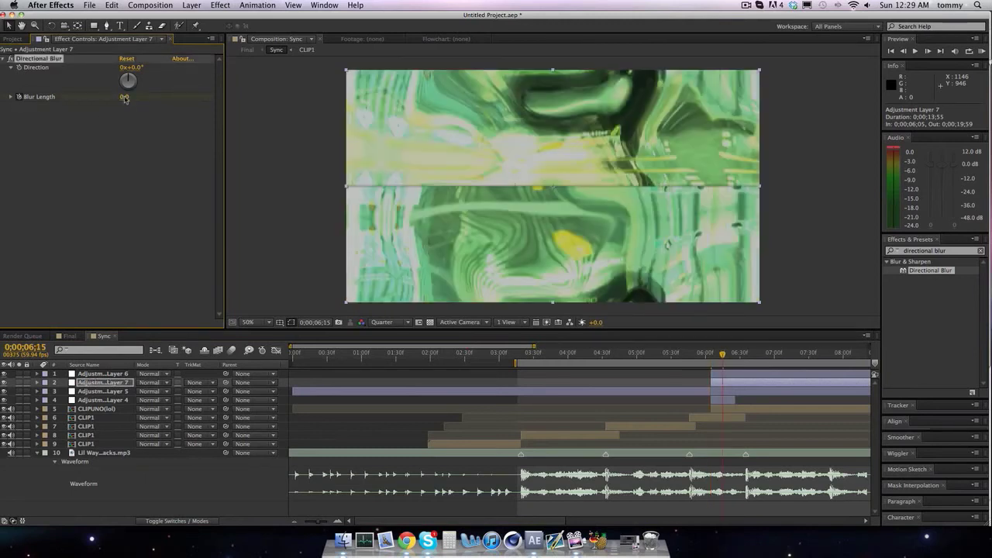
click(124, 96)
text(25)
key(Return)
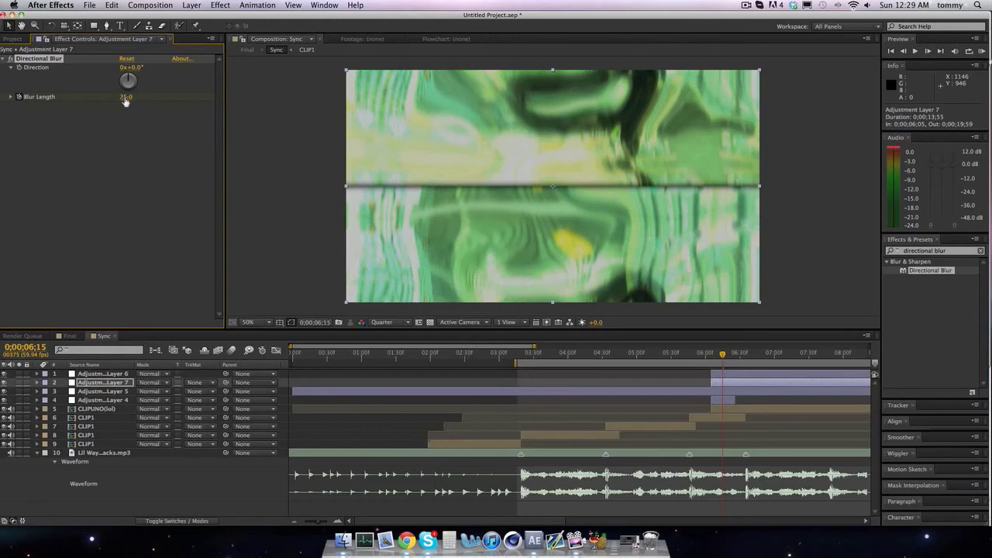
key(shift+Page_Down)
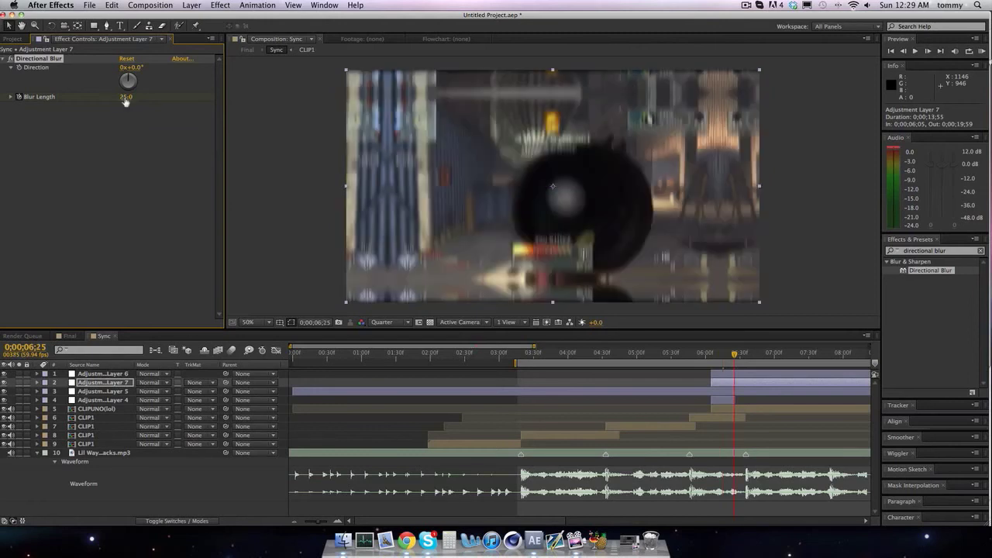
click(125, 97)
text(0)
key(Return)
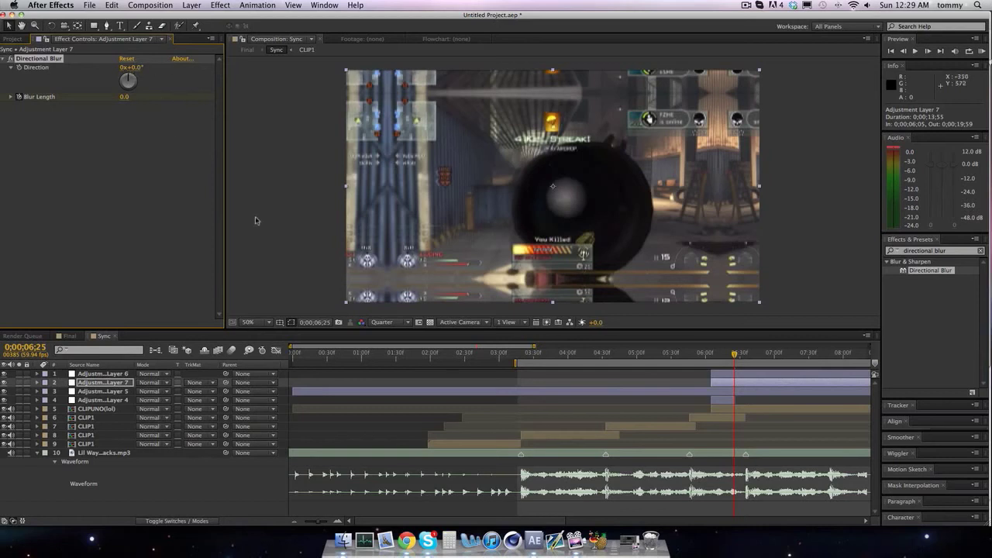
- Trim the ends of Adjustment Layers 5, 6 and 7 to 0;00;06;25
click(759, 392)
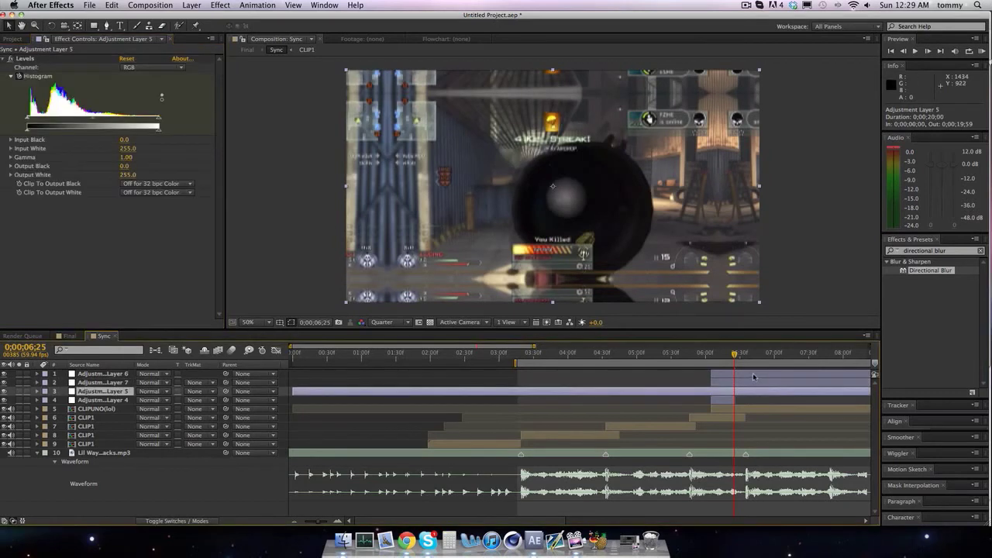
shift+click(753, 376)
key(alt+bracketright)
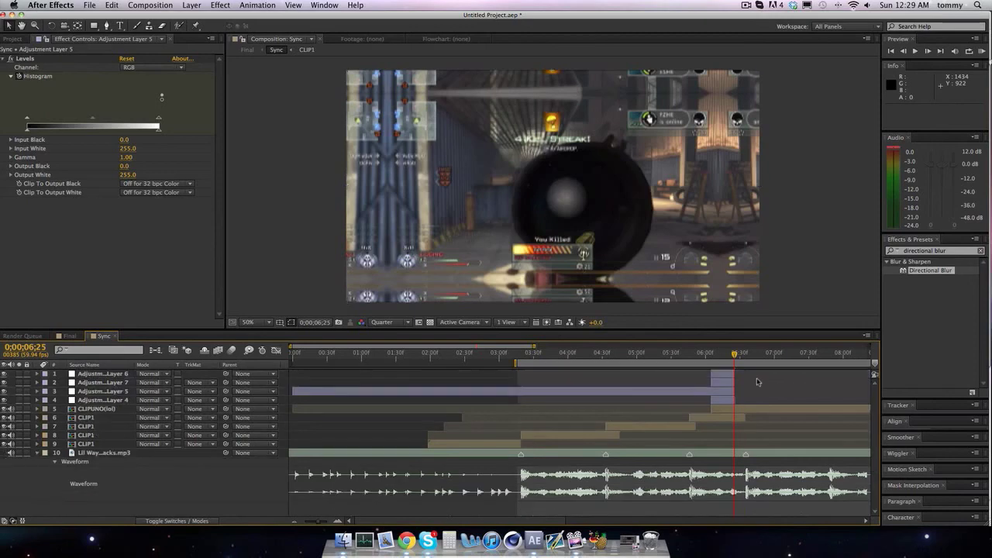
- RAM preview the Final composition from 0;00;05;57 to 0;00;07;02 to review the blurred transition
click(69, 336)
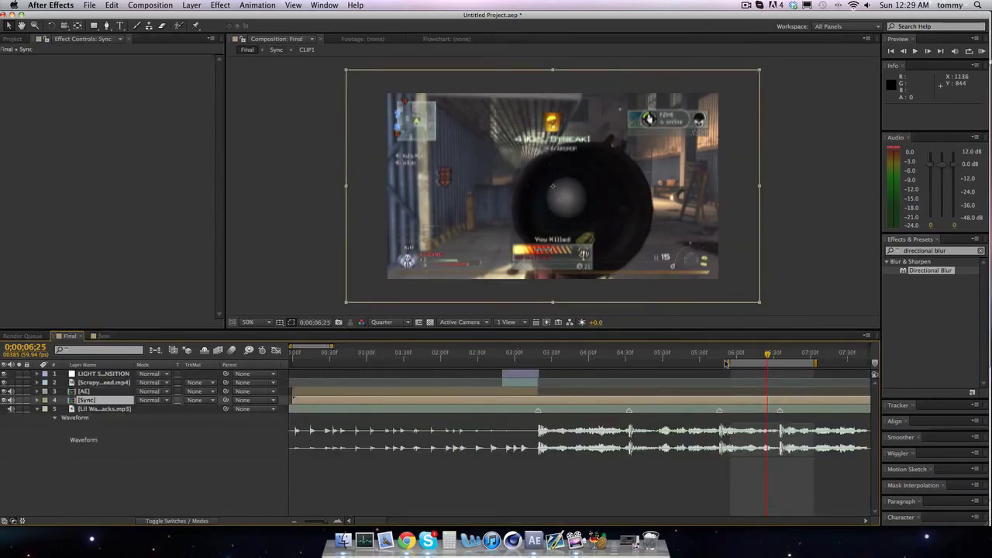
click(981, 51)
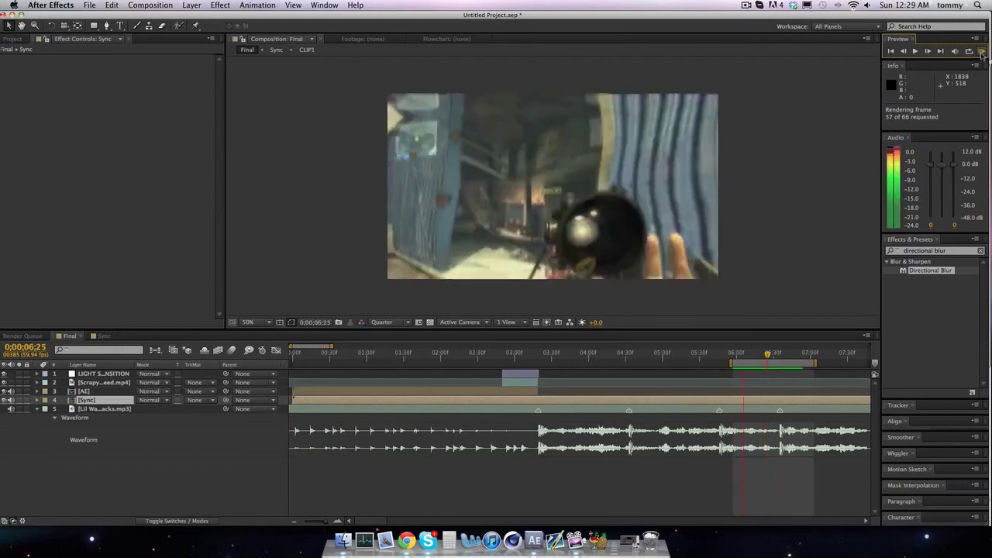
click(982, 54)
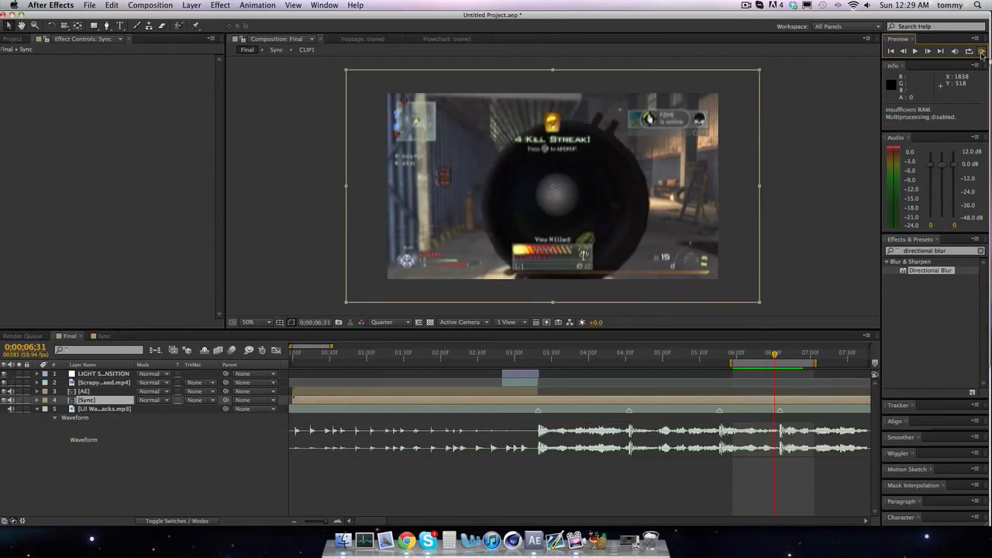
click(982, 55)
click(981, 54)
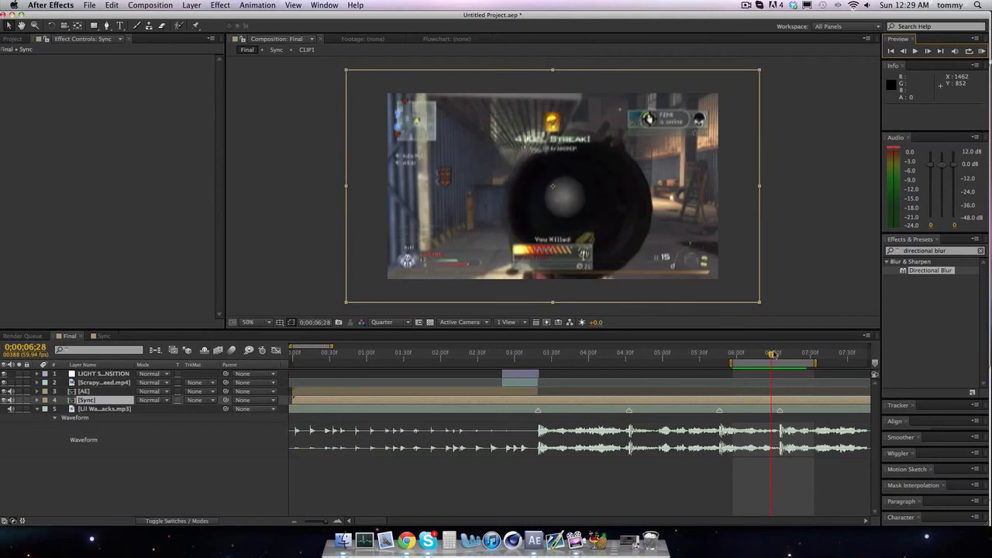
- Move the current time to the music marker at 0;00;06;35, check it against the Sync composition, and RAM preview Final
drag(773, 353, 782, 355)
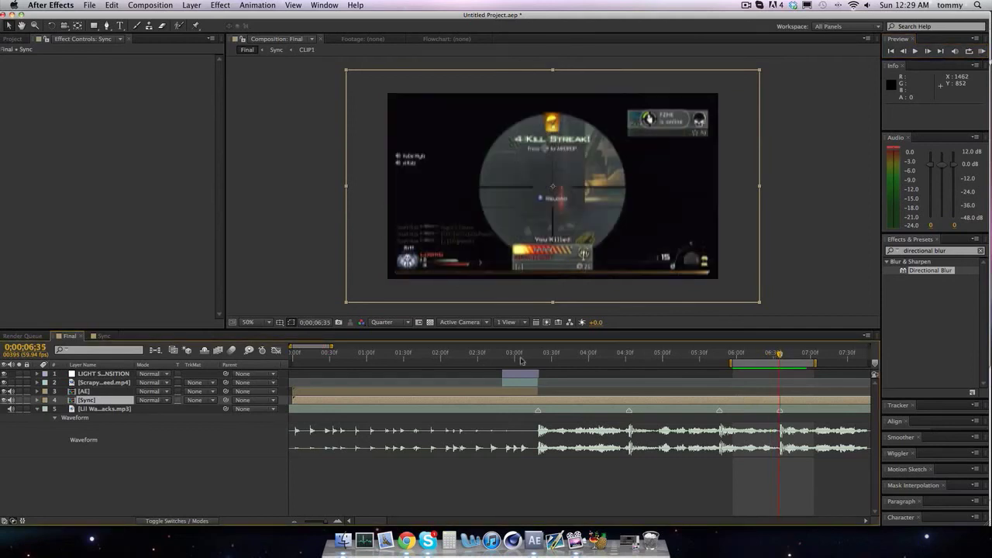
click(102, 337)
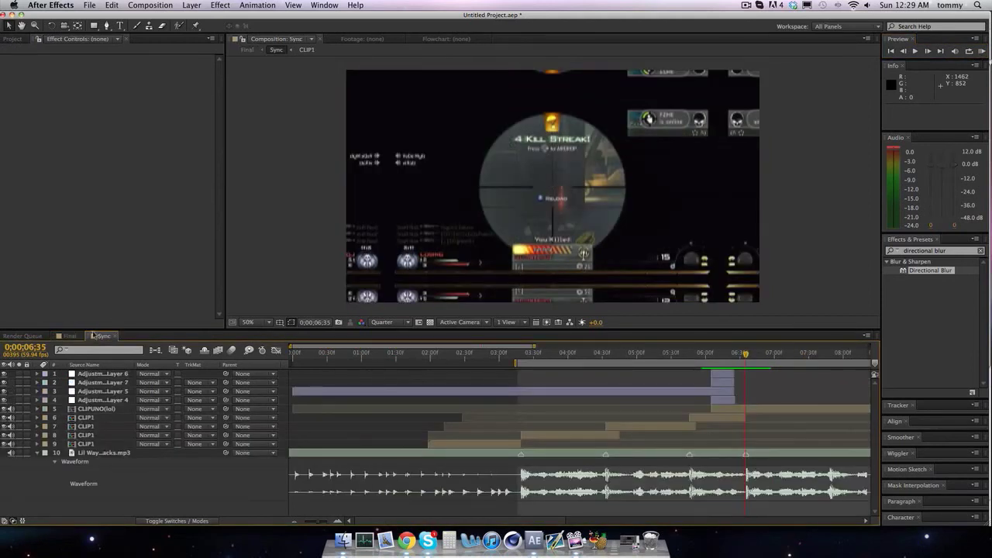
click(72, 337)
click(101, 337)
click(69, 337)
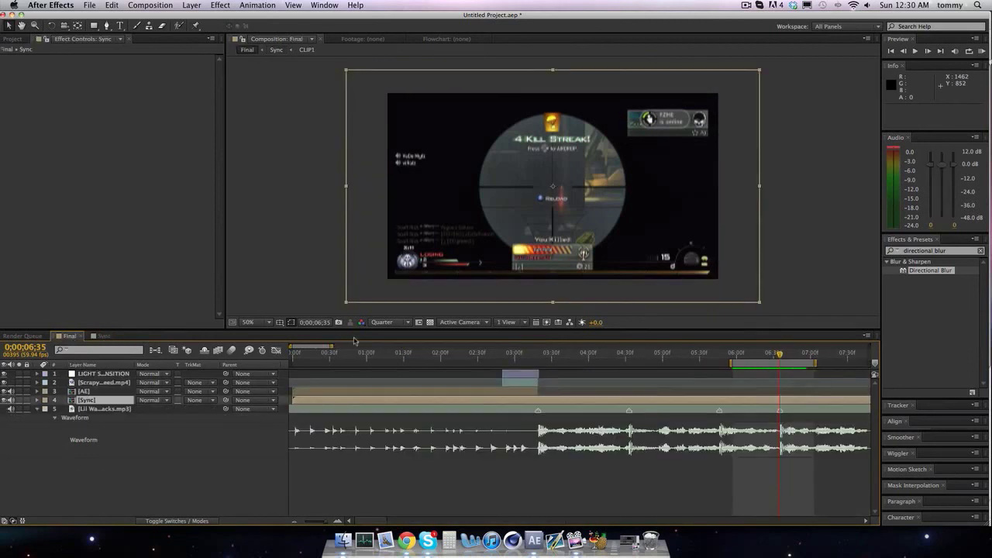
click(982, 50)
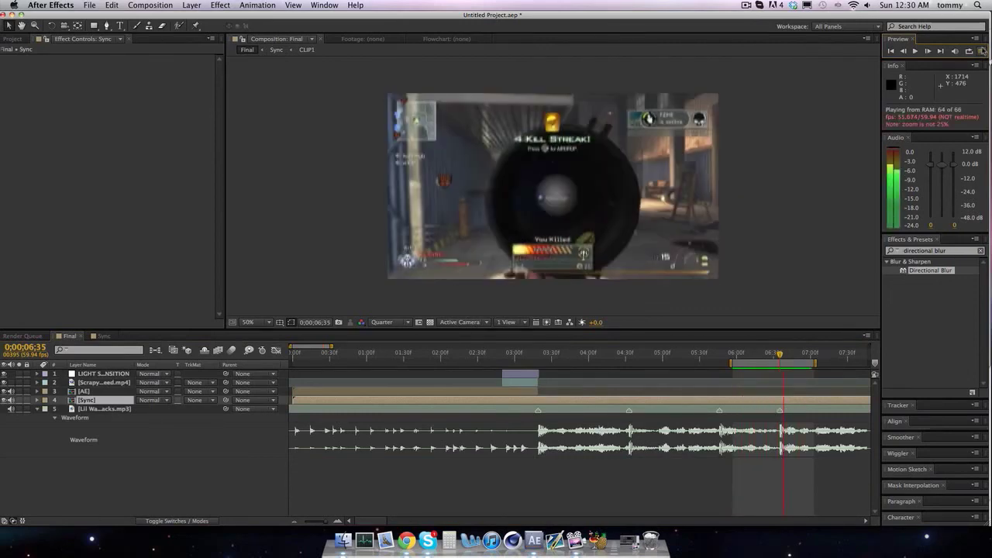
click(982, 50)
- Step frame by frame through Final from 0;00;06;34 to 0;00;06;50 to examine the gameplay just after the music marker
click(780, 355)
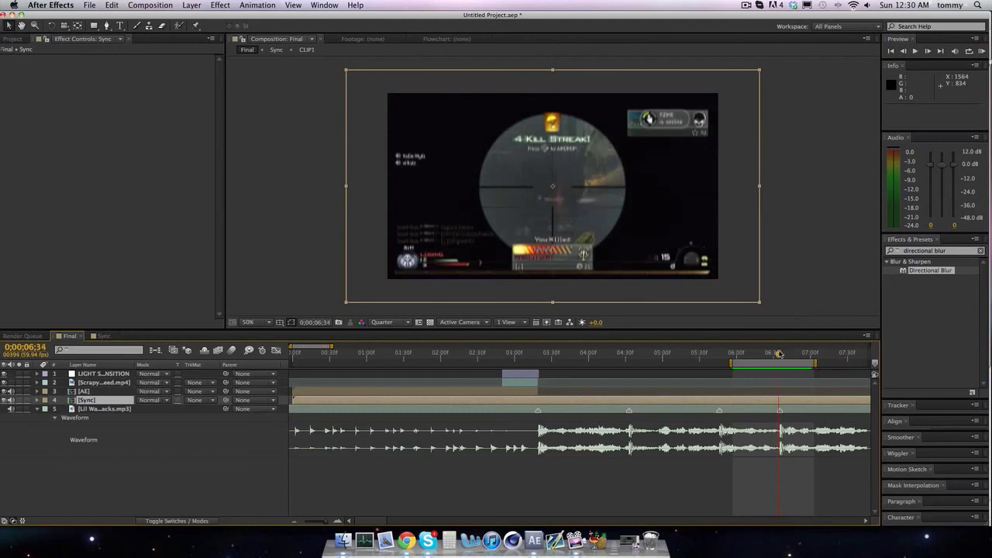
key(Page_Down)
key(Page_Down)
key(Page_Down)
key(Page_Down)
key(Page_Down)
key(Page_Down)
key(Page_Down)
key(Page_Down)
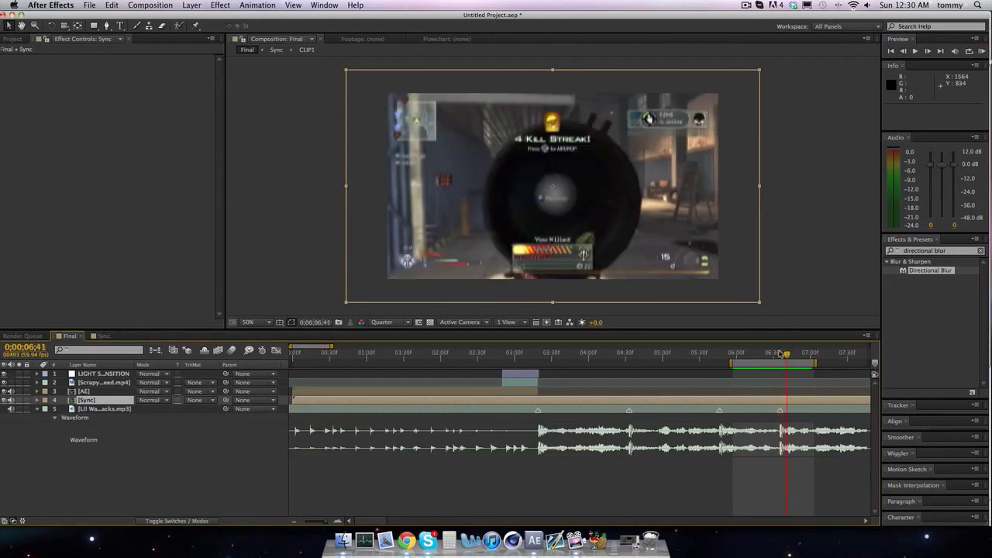
key(Page_Down)
key(Page_Down)
key(Page_Down)
key(Page_Down)
key(Page_Down)
key(Page_Down)
key(Page_Down)
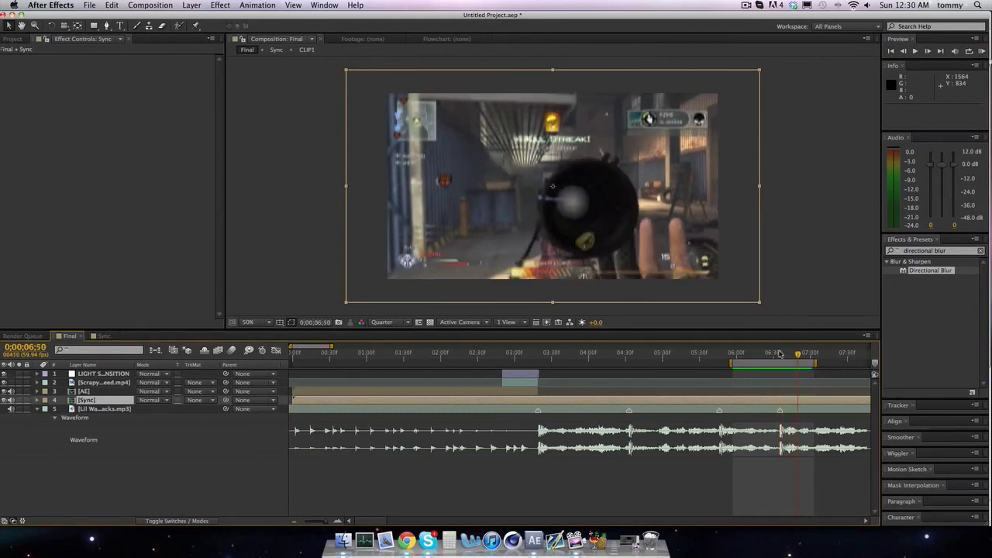